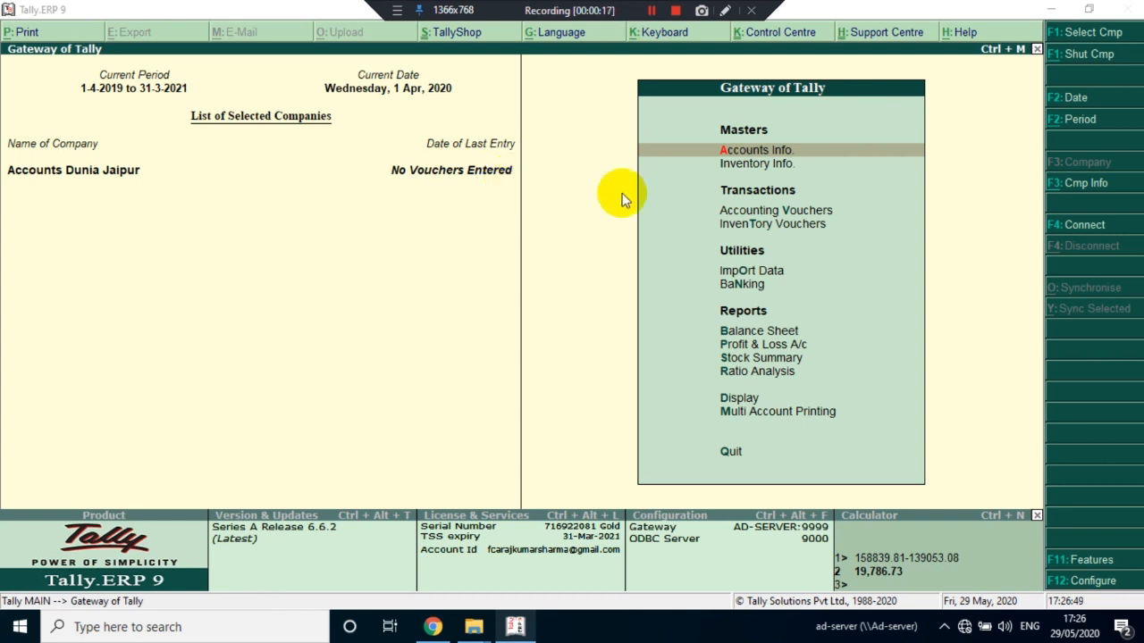
Enable Goods and Services Tax in the company's statutory and taxation features and open the GST details for alteration
left_click(1087, 570)
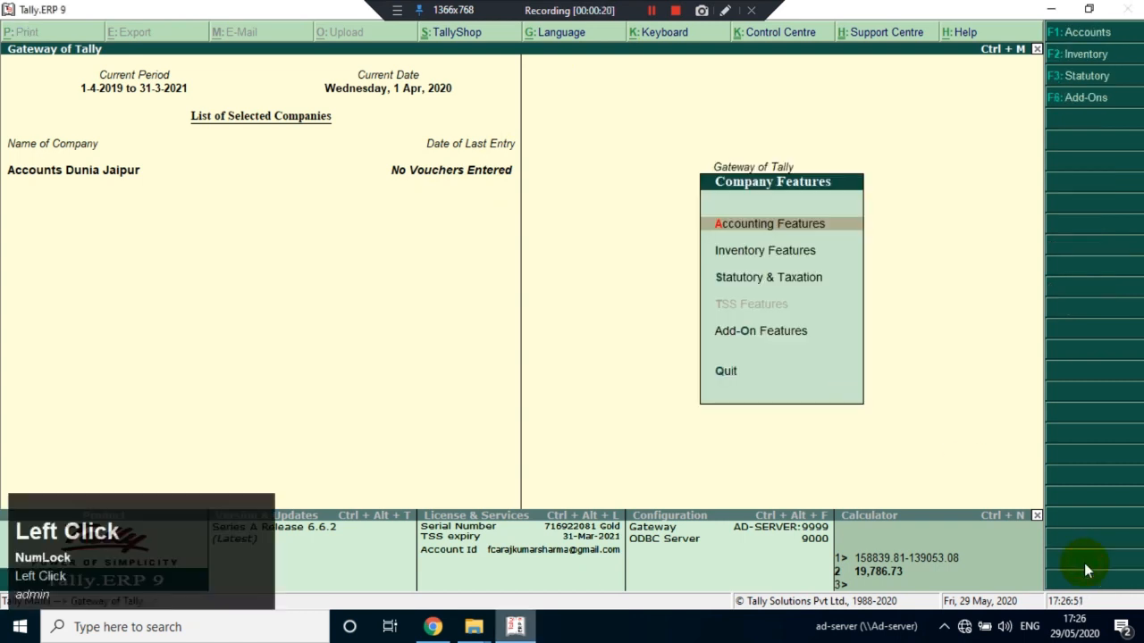
key("Down")
key("Down")
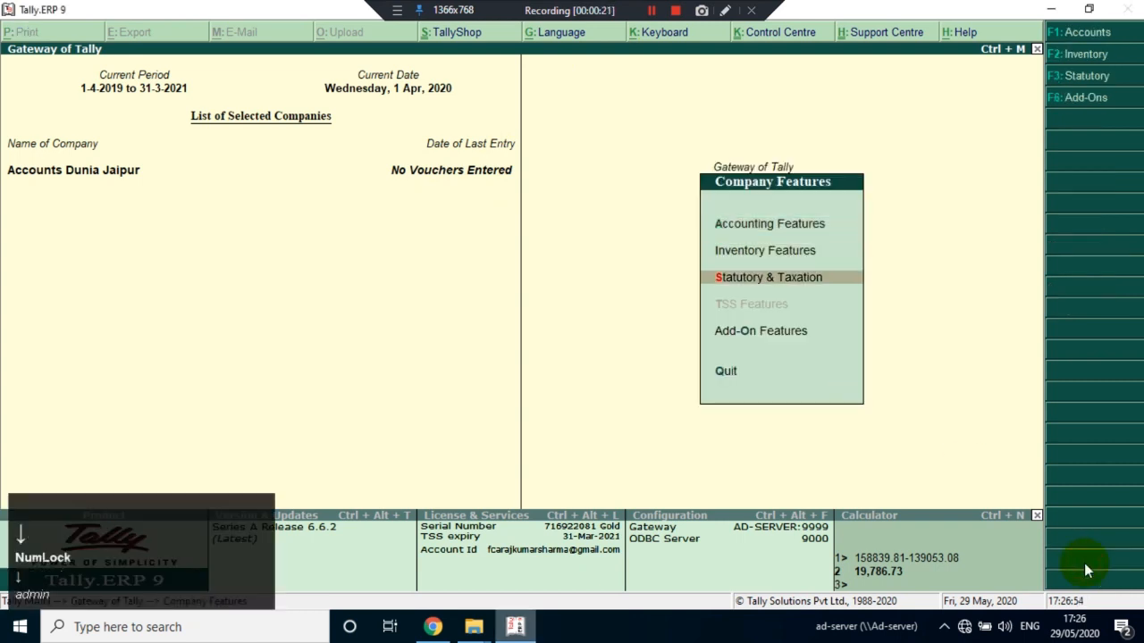
key("Return")
type("yes")
key("Return")
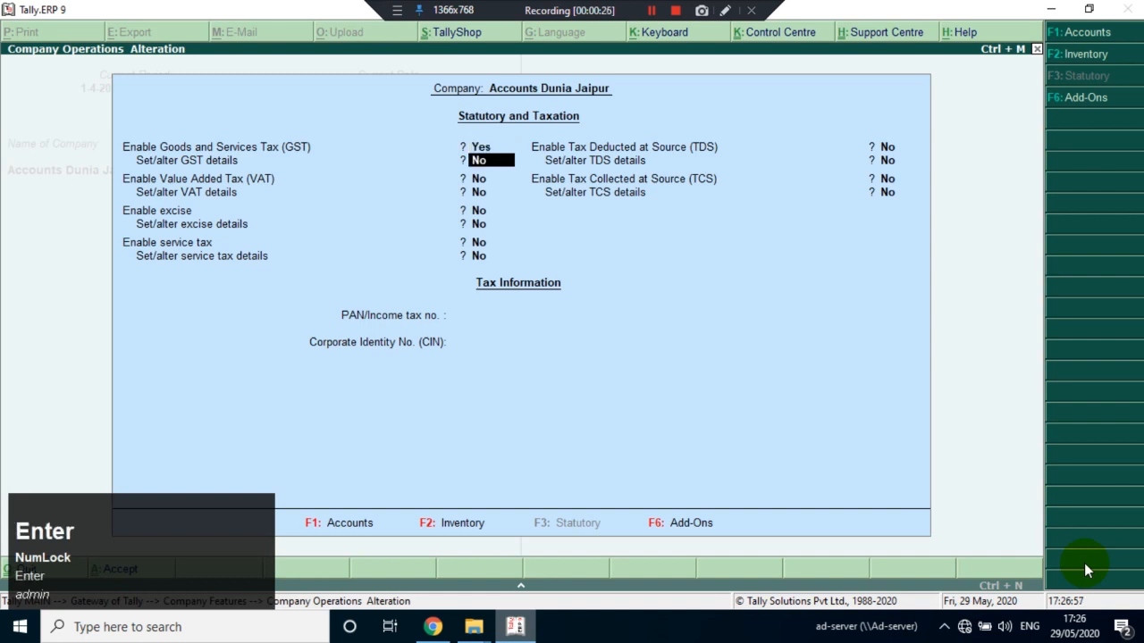
type("yes")
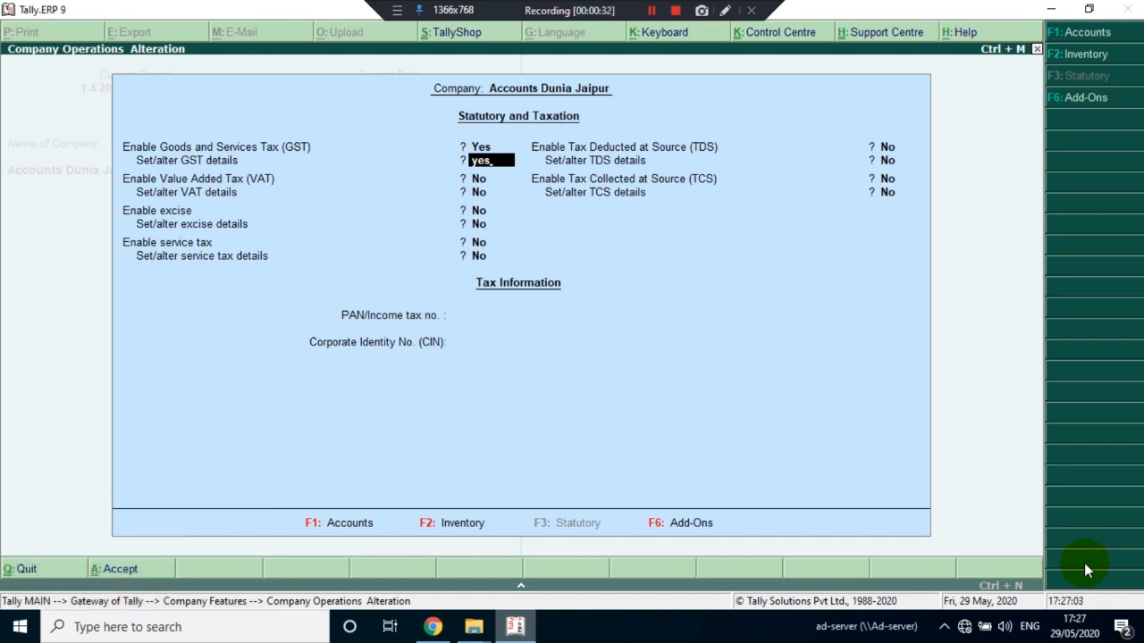
key("Return")
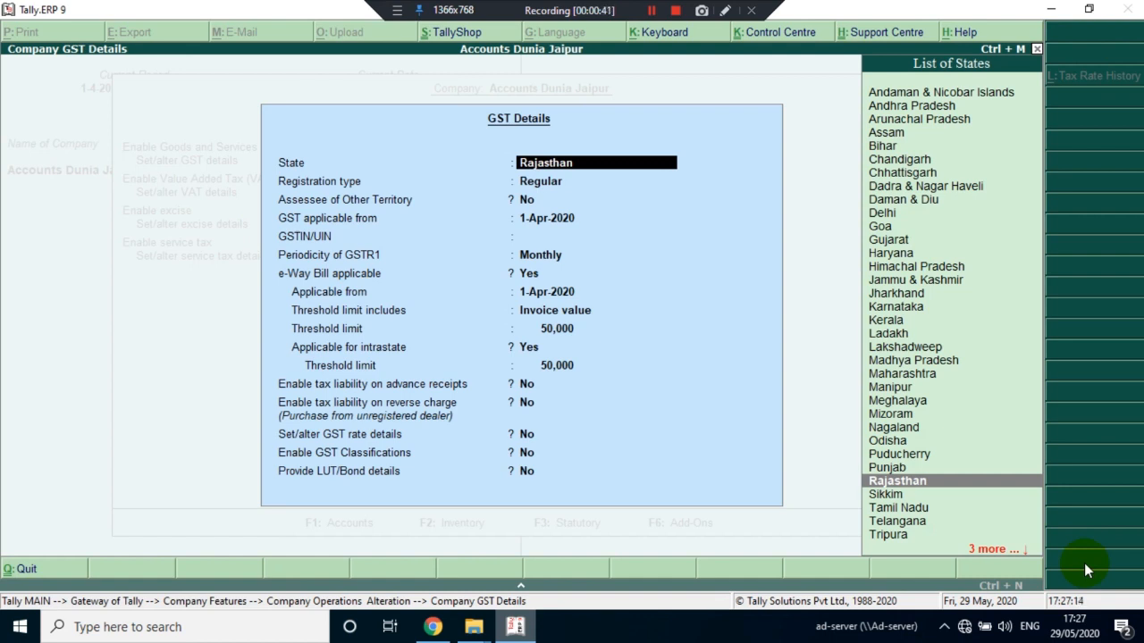
Accept Rajasthan as the state, Regular registration, No for assessee of other territory, and GST applicable from 1-Apr-2020
key("Return")
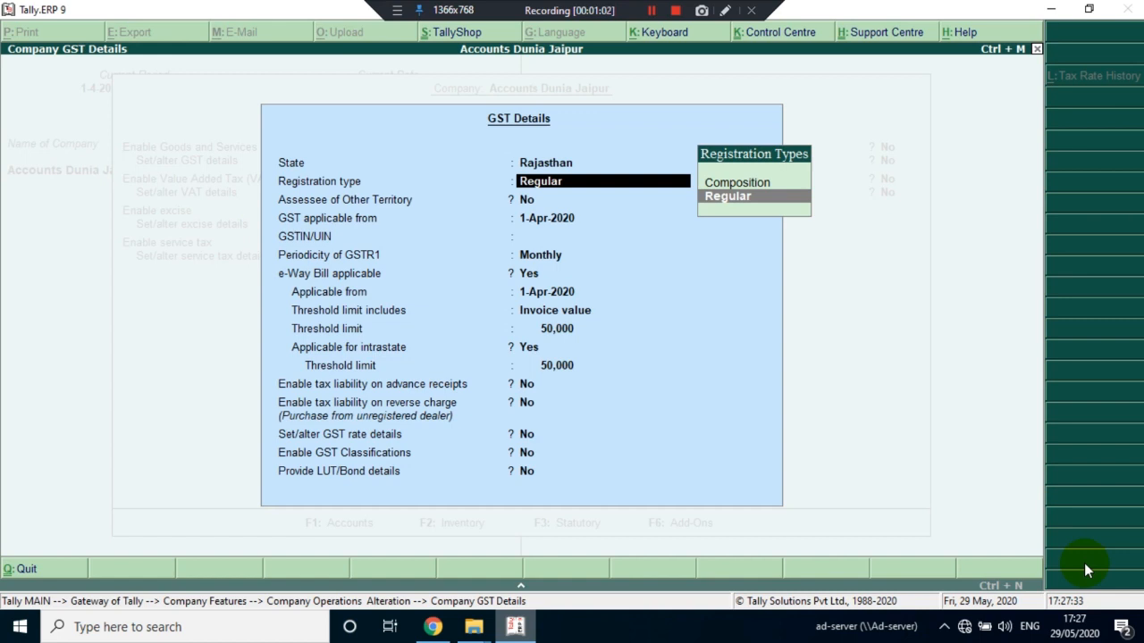
key("Return")
key("Return")
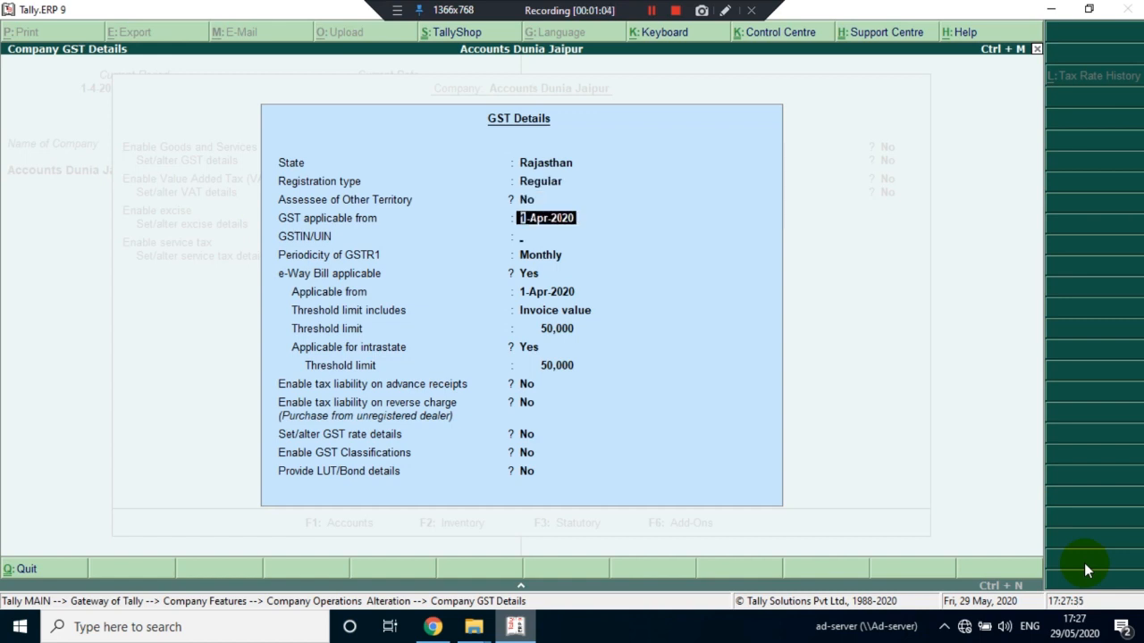
key("Return")
Enter the company's GSTIN/UIN in the GST details and continue to the GSTR1 periodicity
type("08")
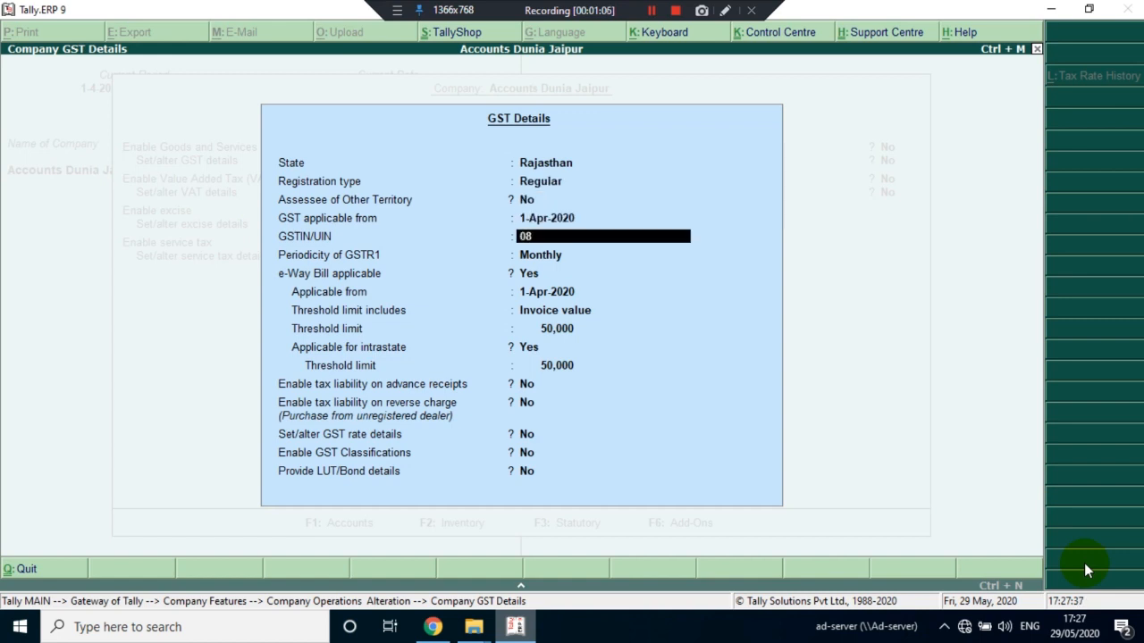
type("ACD")
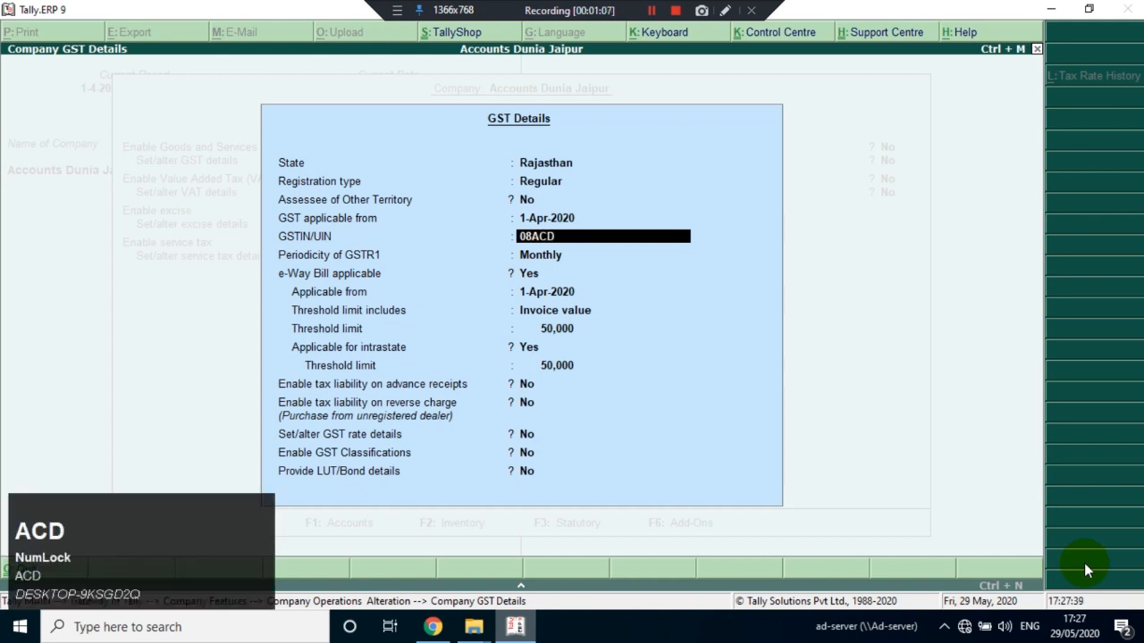
type("PK78471")
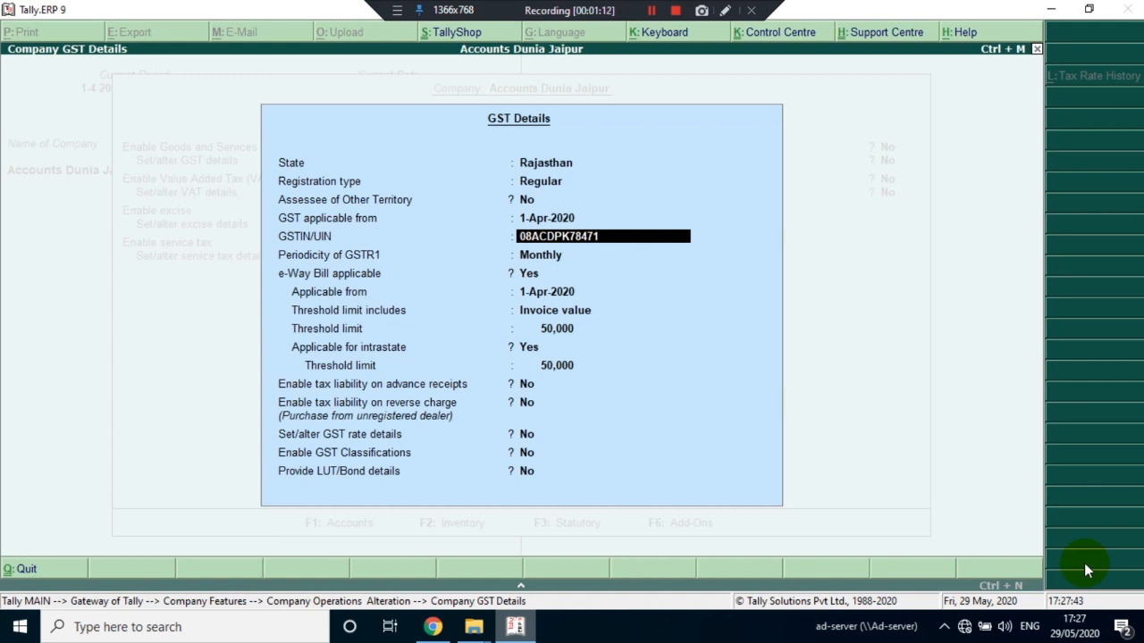
key("BackSpace")
type("D1Z")
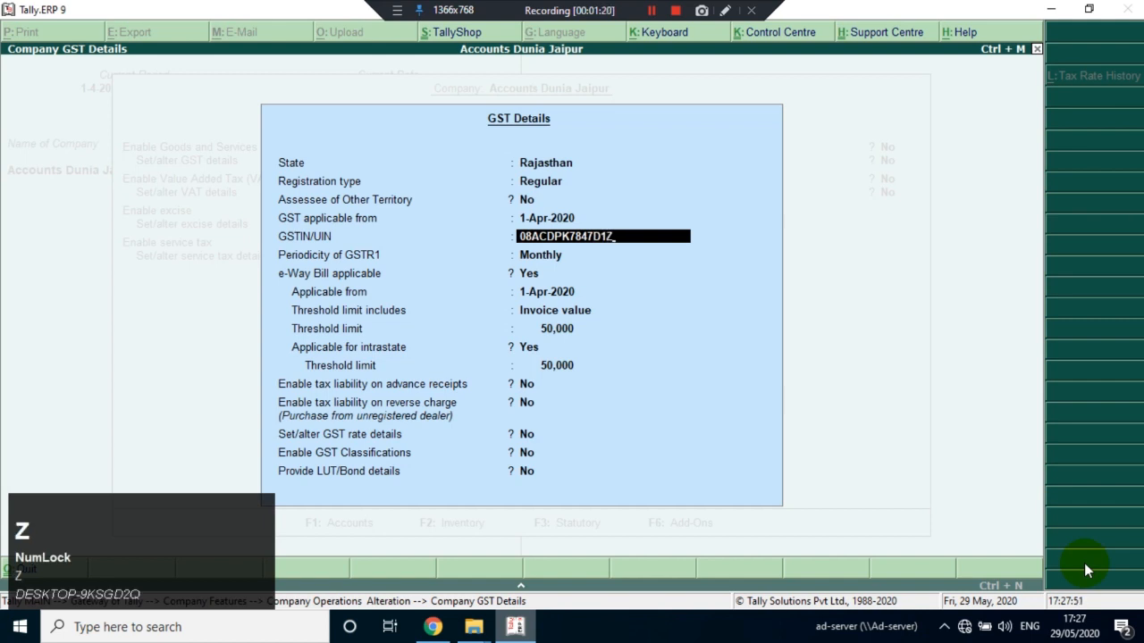
type("I")
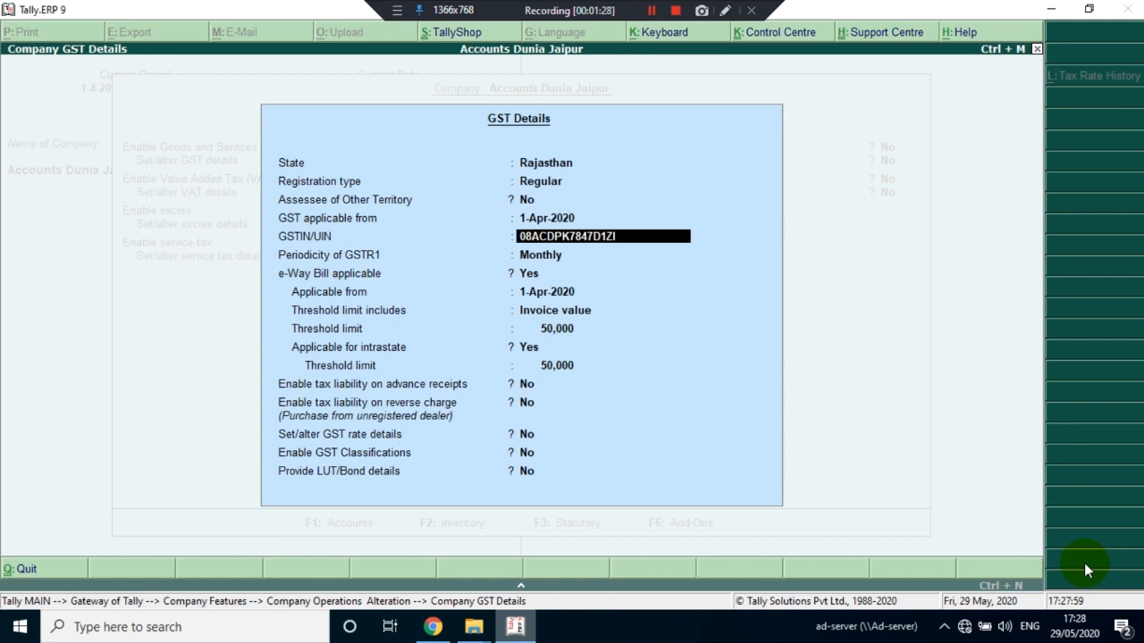
key("Return")
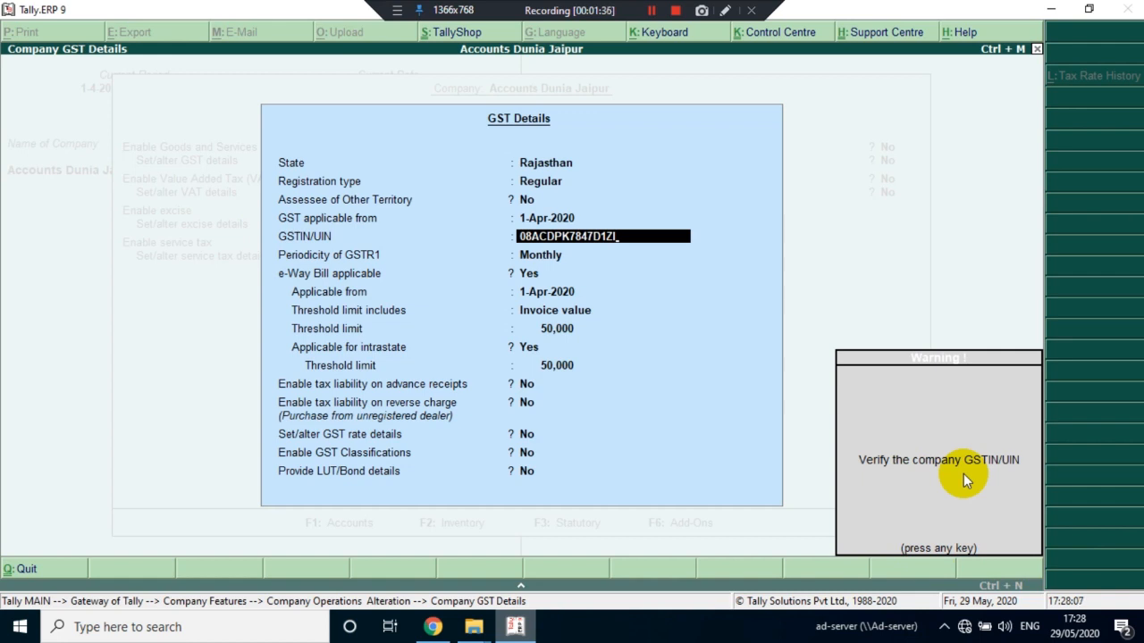
key("Return")
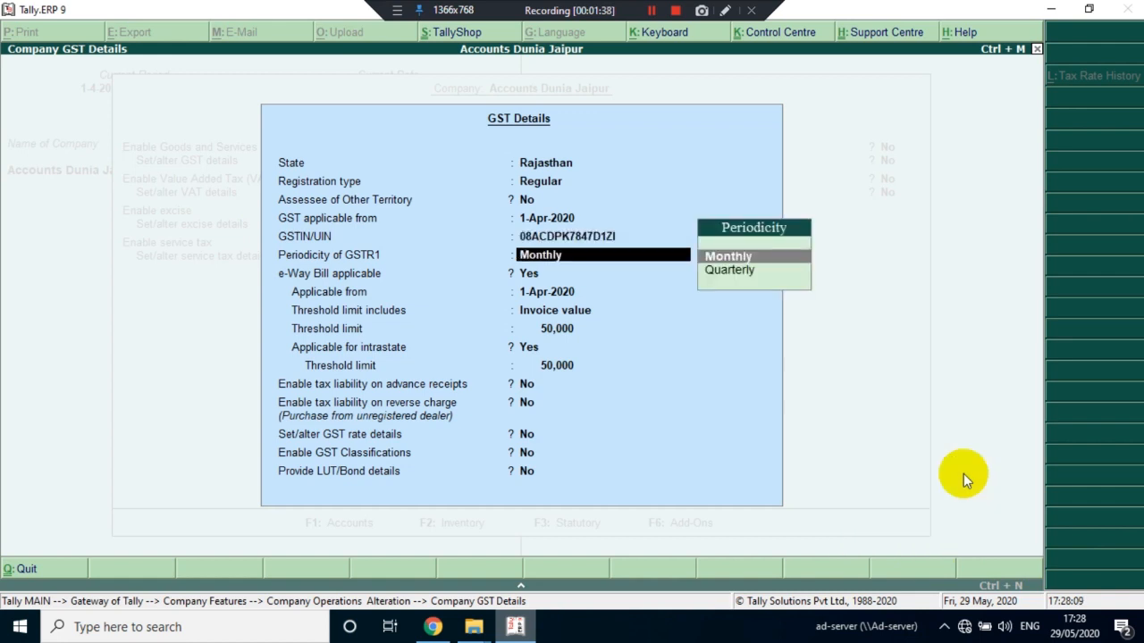
Save the GST details and the statutory settings, and return to the Gateway of Tally
key("ctrl")
key("ctrl+a")
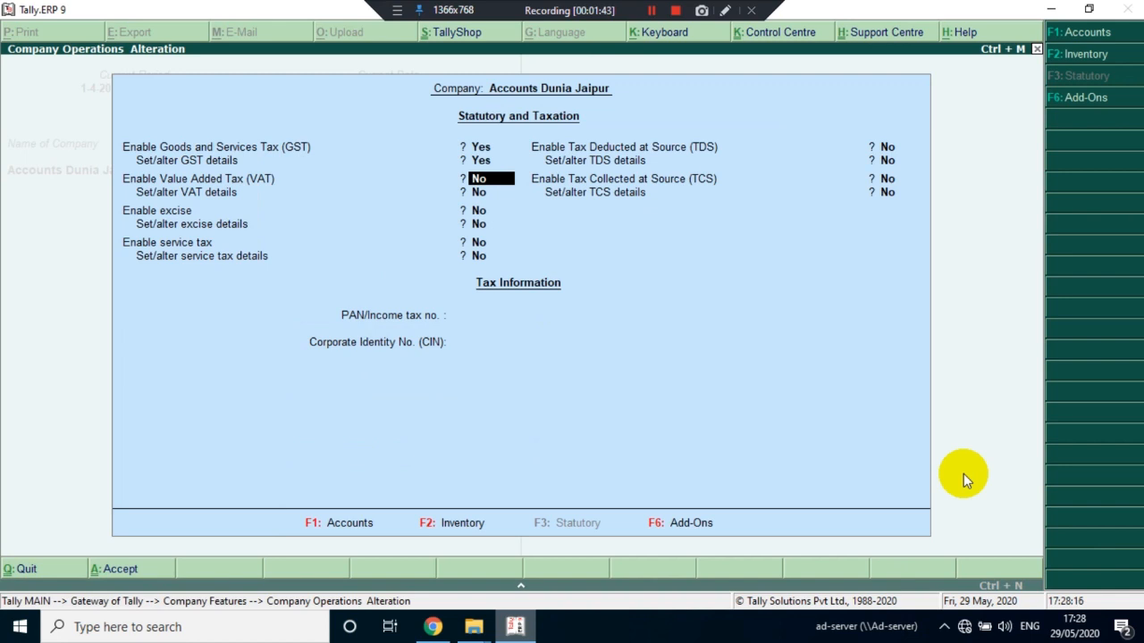
key("ctrl+a")
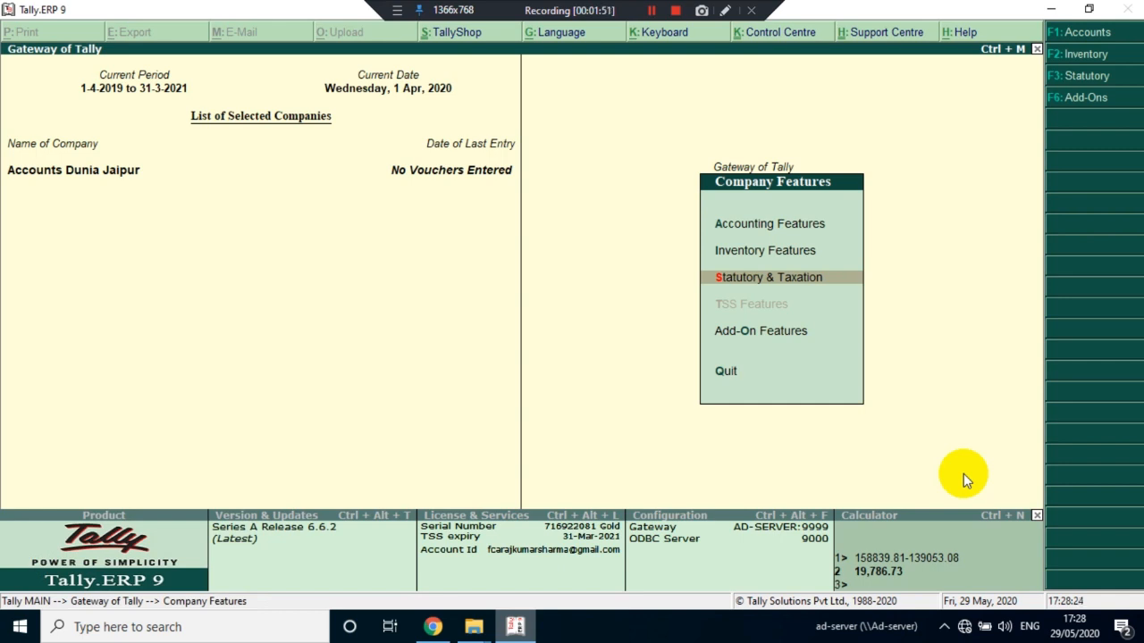
key("Escape")
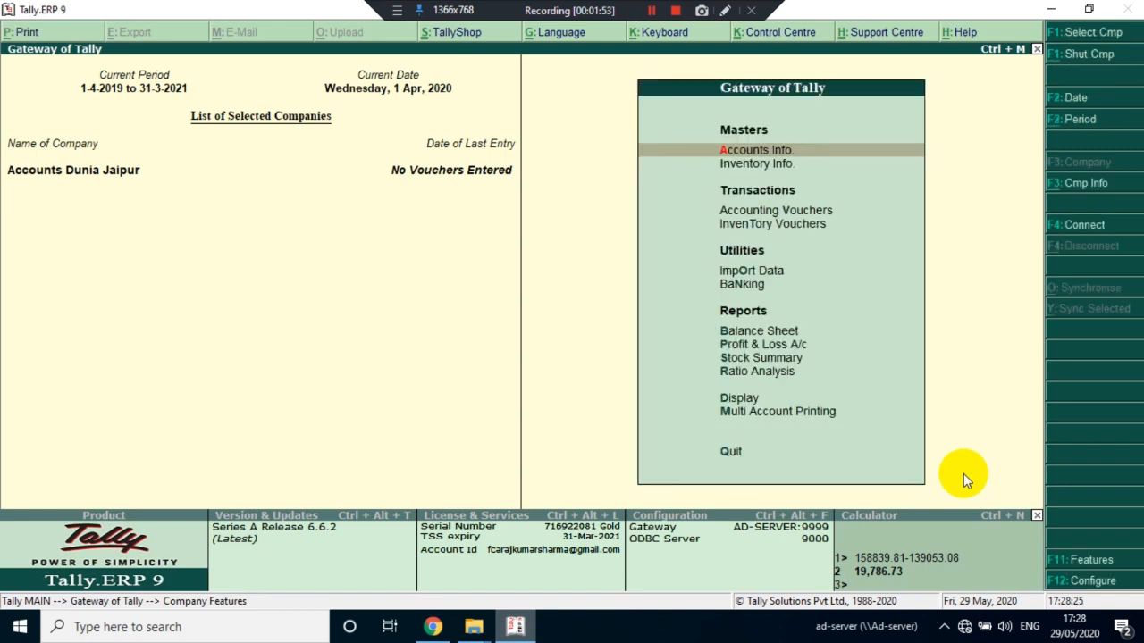
Start a sales voucher under Accounting Vouchers with reference number 101
key("Down")
key("Down")
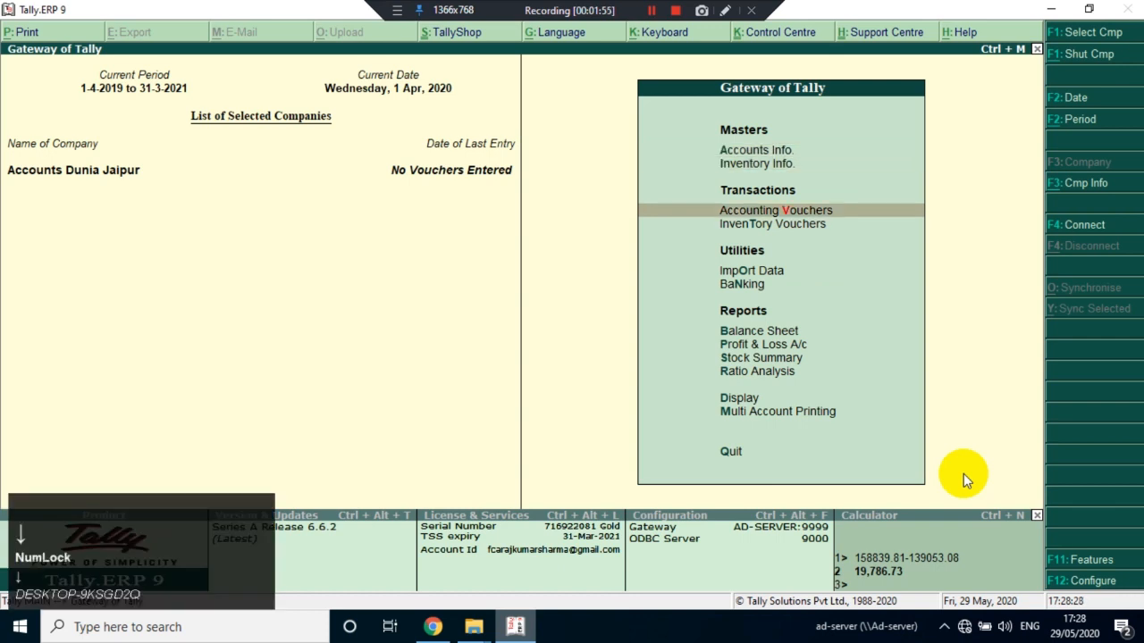
key("Return")
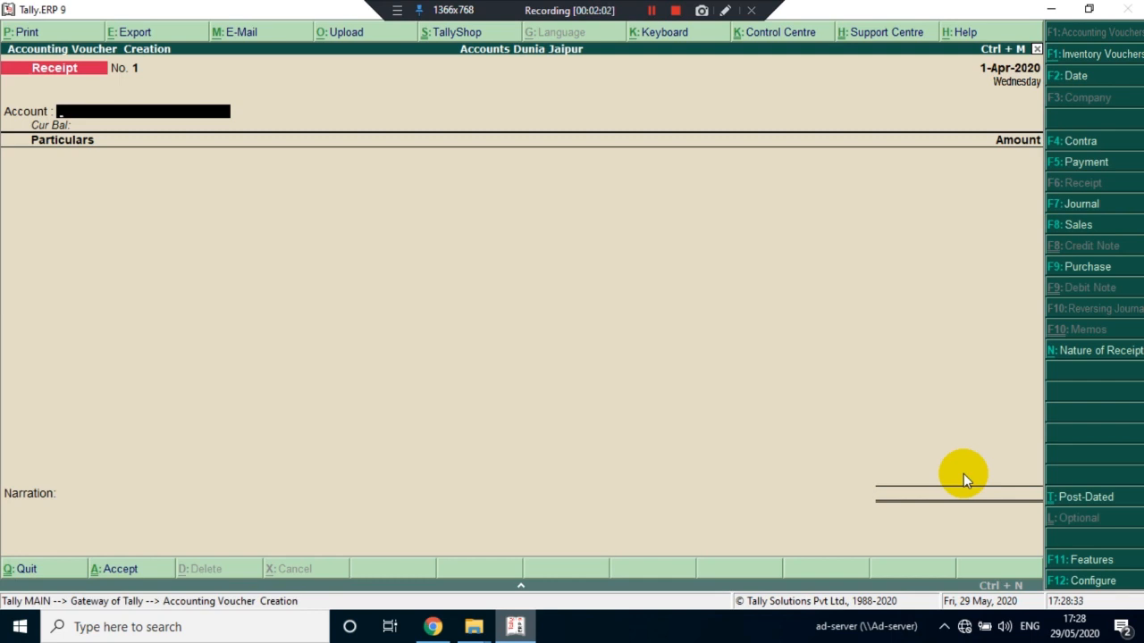
key("F8")
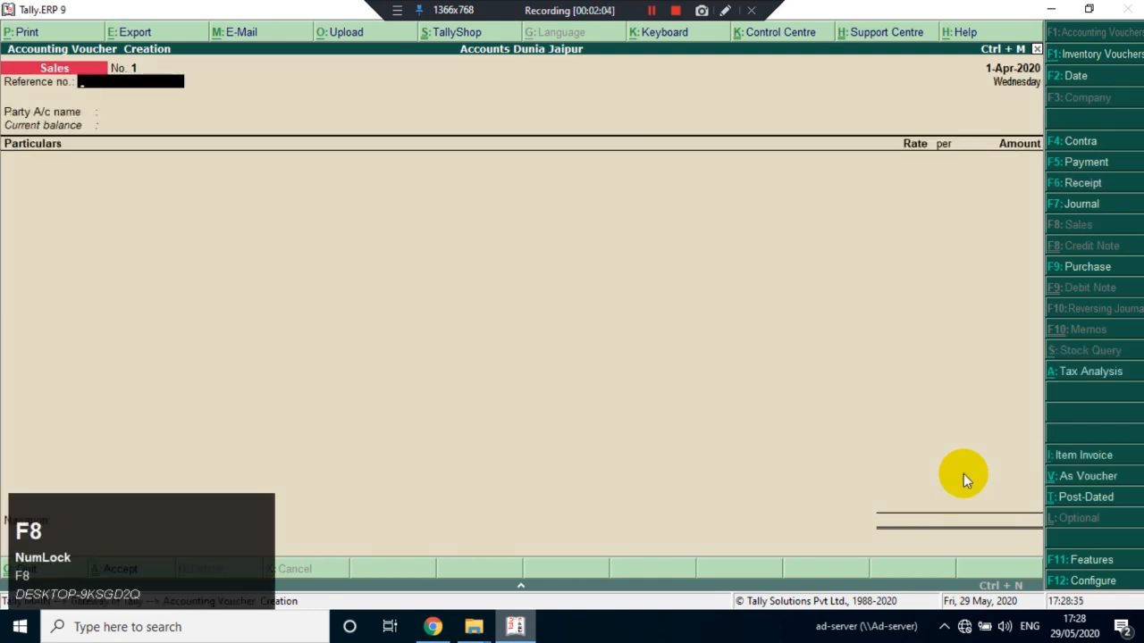
type("101")
key("Return")
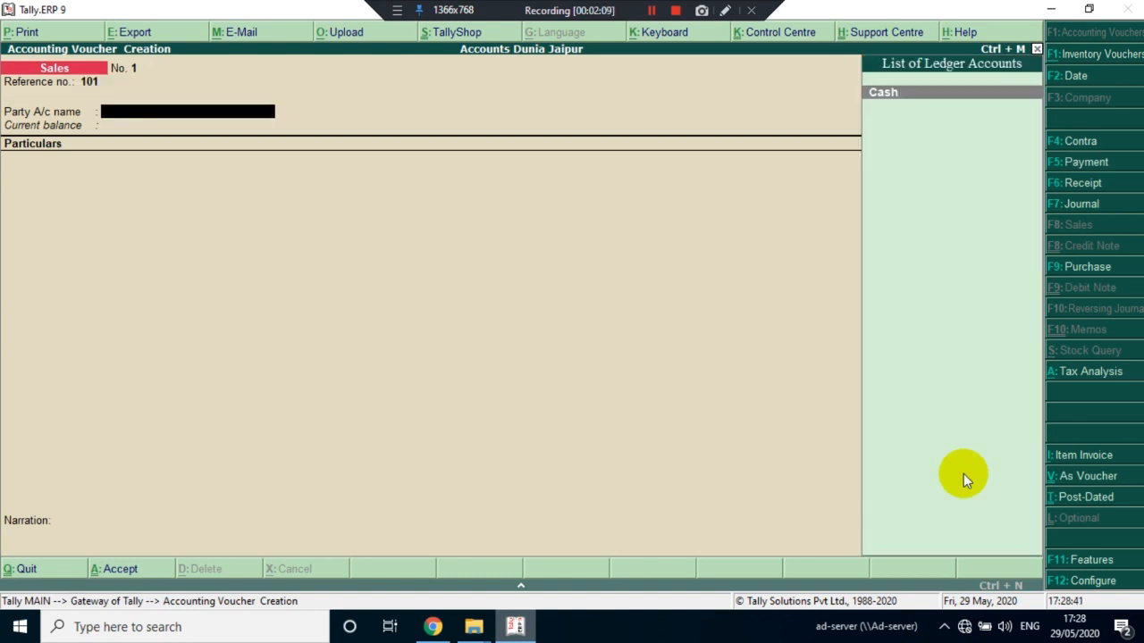
Create a party ledger from the sales voucher, entering the customer's name and placing it under Sundry Debtors
key("alt+c")
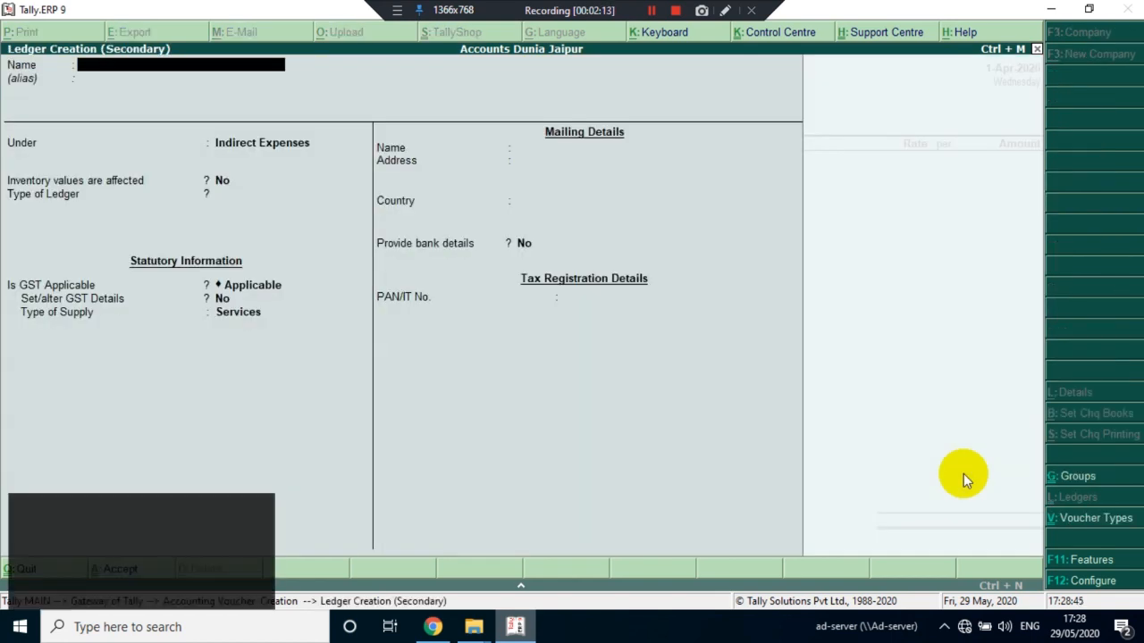
type("Ram Jaipu")
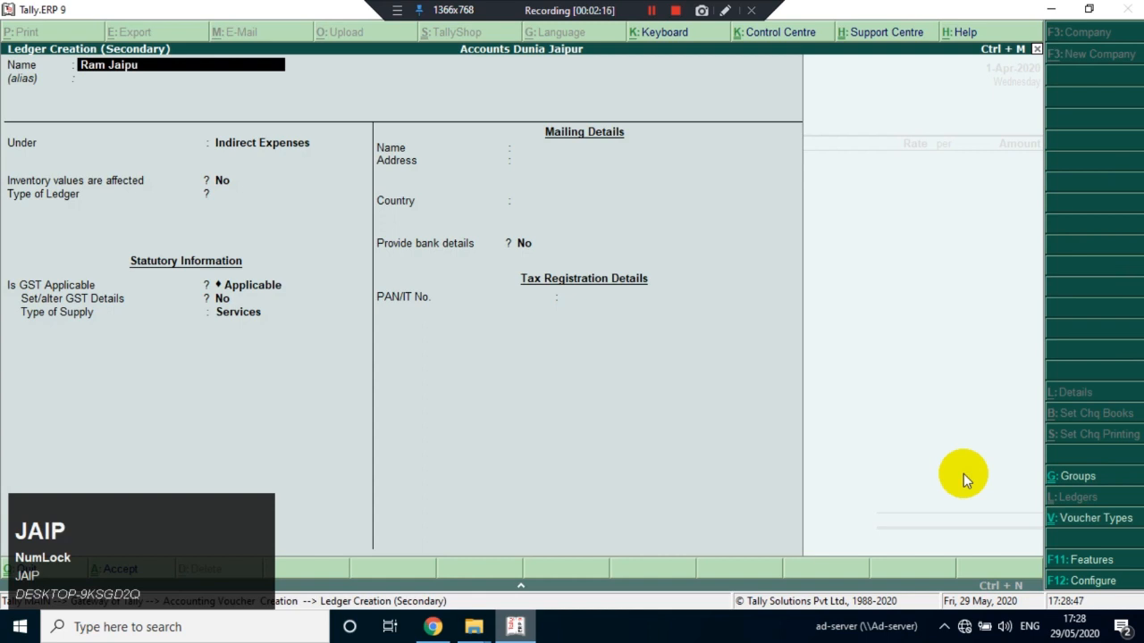
type("r")
key("Return")
type("Sund")
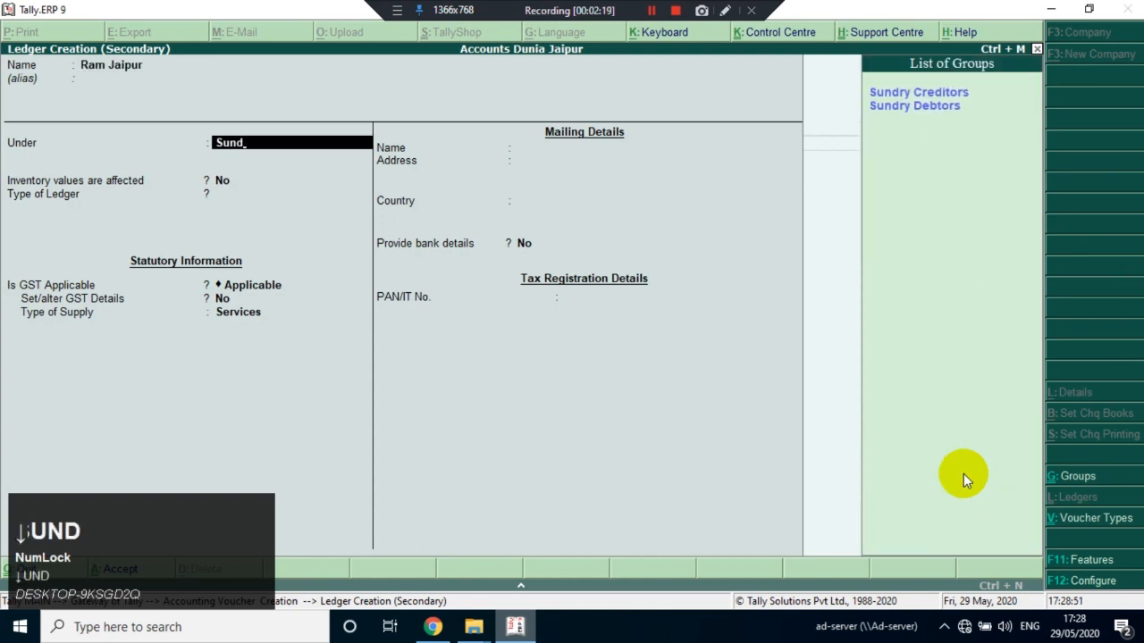
key("Down")
key("Return")
key("Return")
Accept the ledger's bill-by-bill settings and mailing details with India and Rajasthan, keeping the registration type Regular
key("Return")
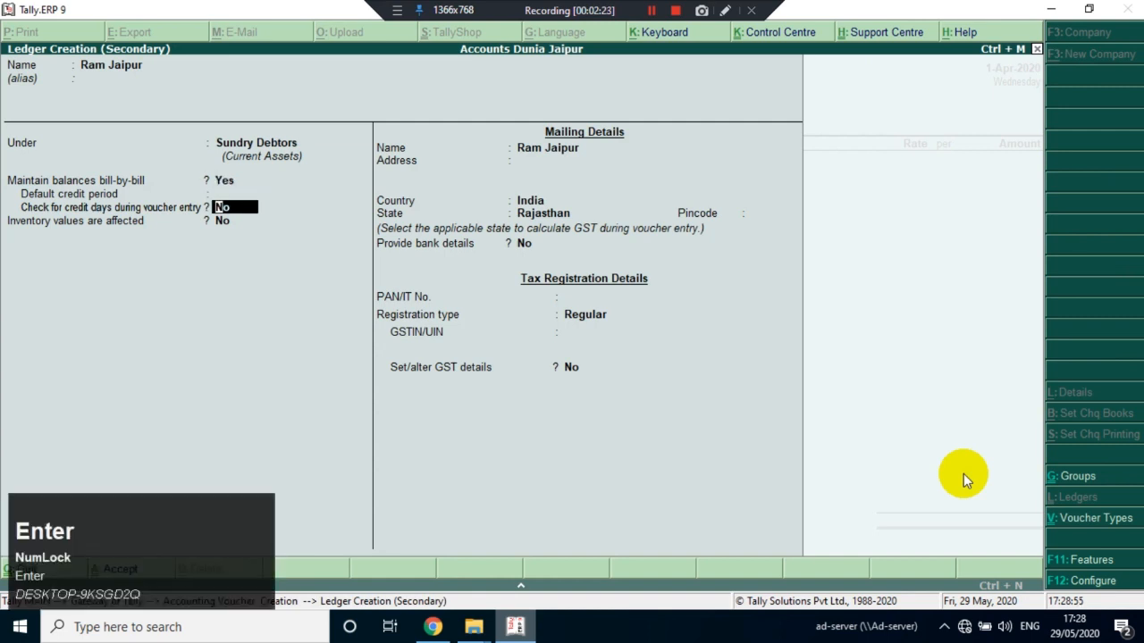
key("Return")
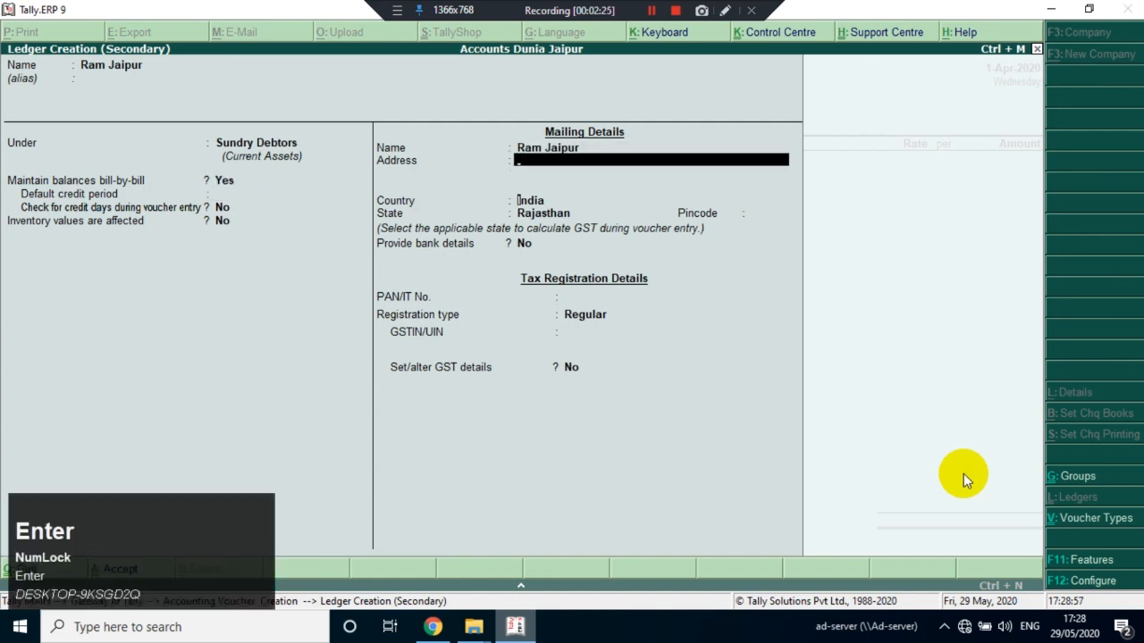
key("Return")
key("Return")
key("Return")
key("Return")
key("Return")
key("Return")
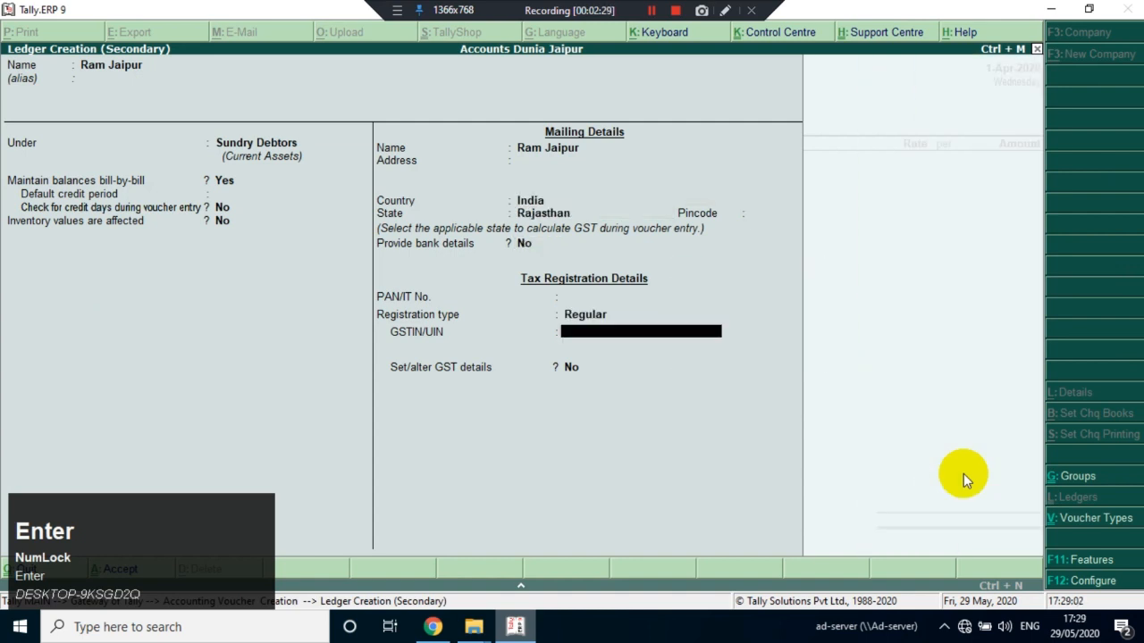
Enter the customer's GSTIN/UIN in the ledger's tax registration details
type("08")
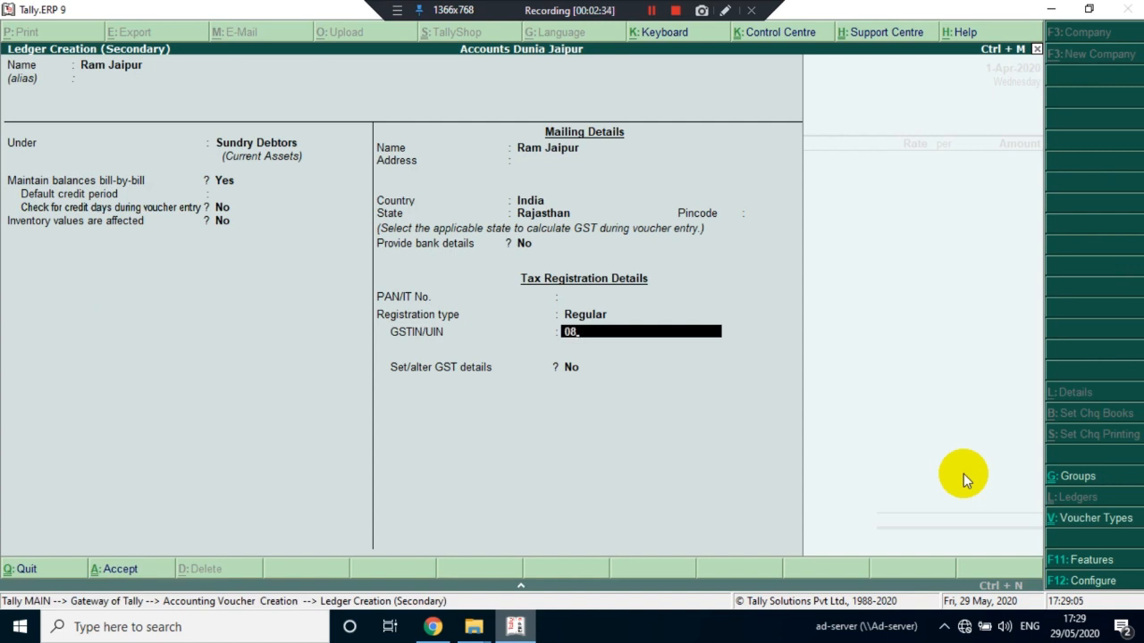
type("ADCPS")
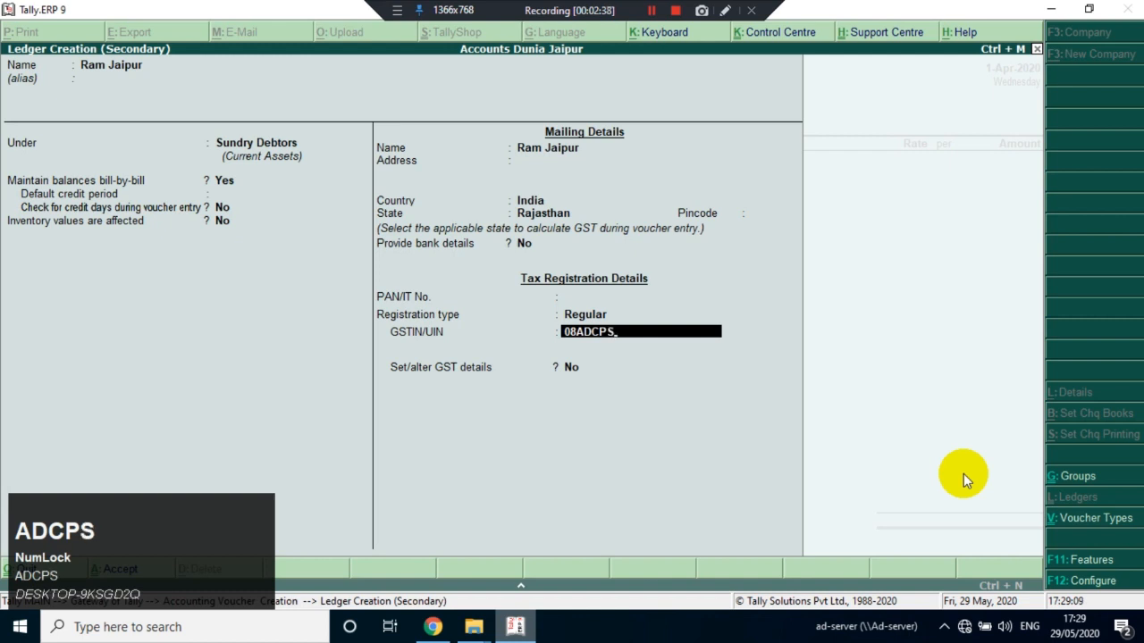
type("7897")
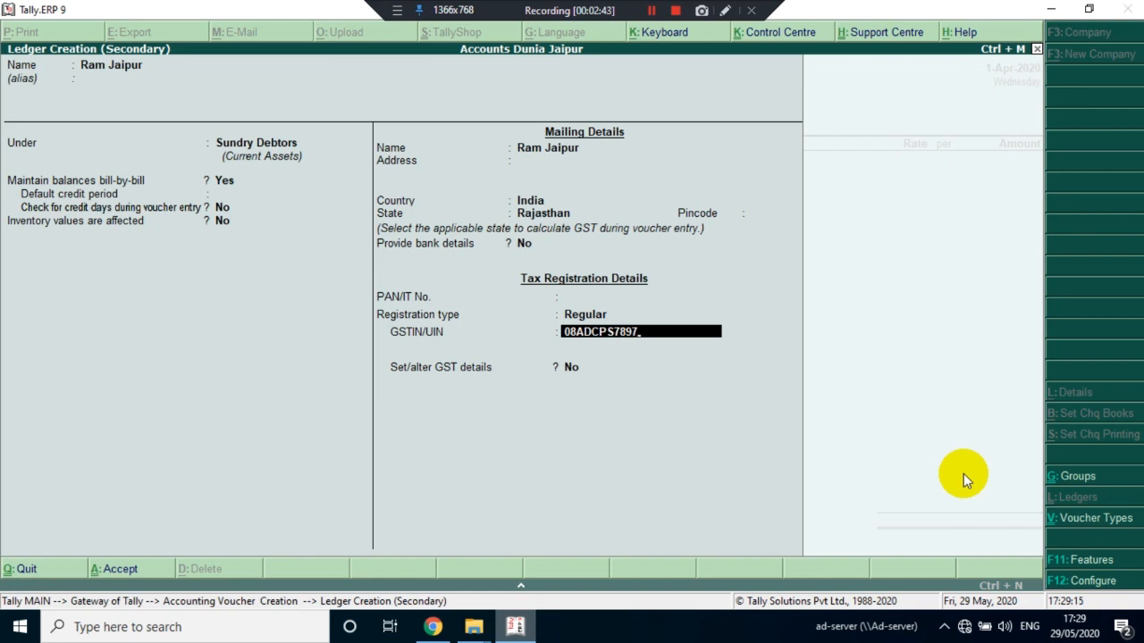
type("D1ZO")
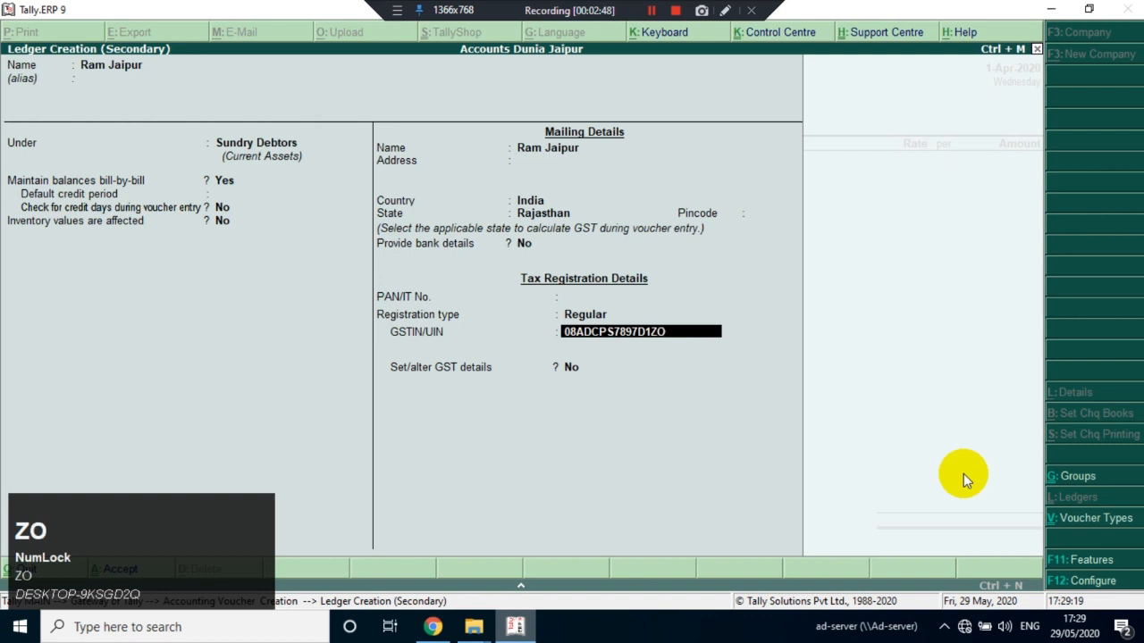
key("BackSpace")
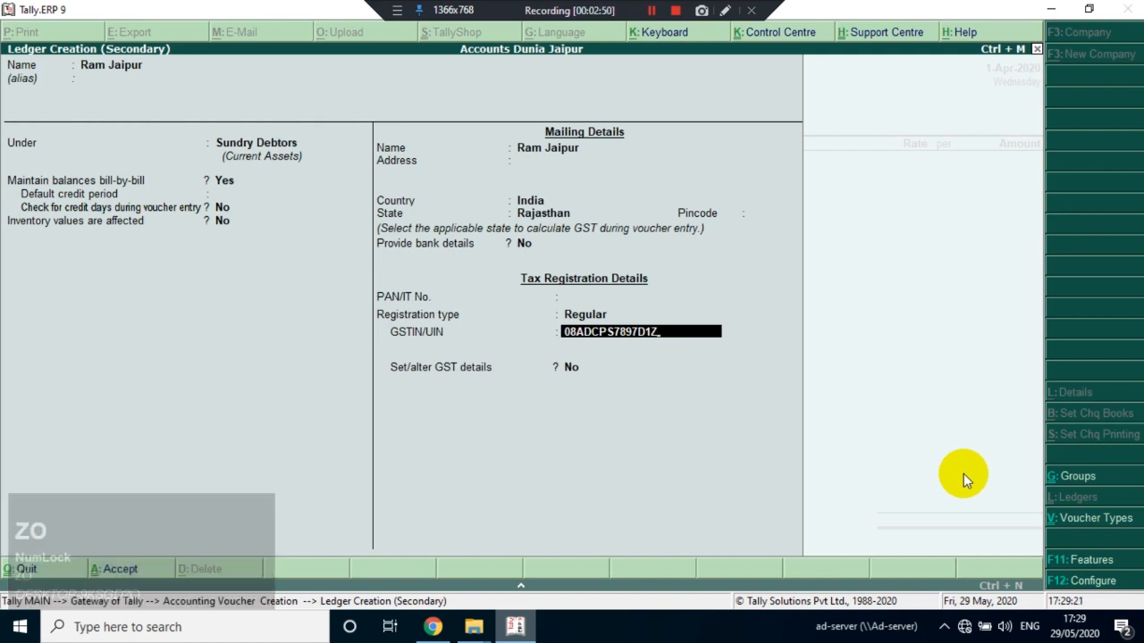
type("X")
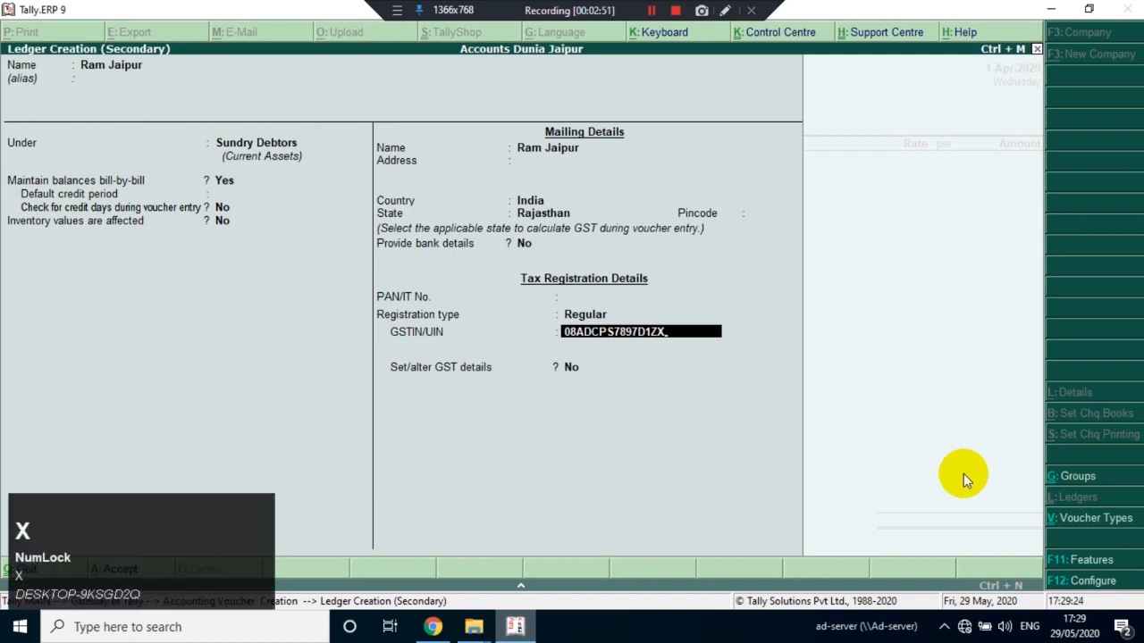
key("Return")
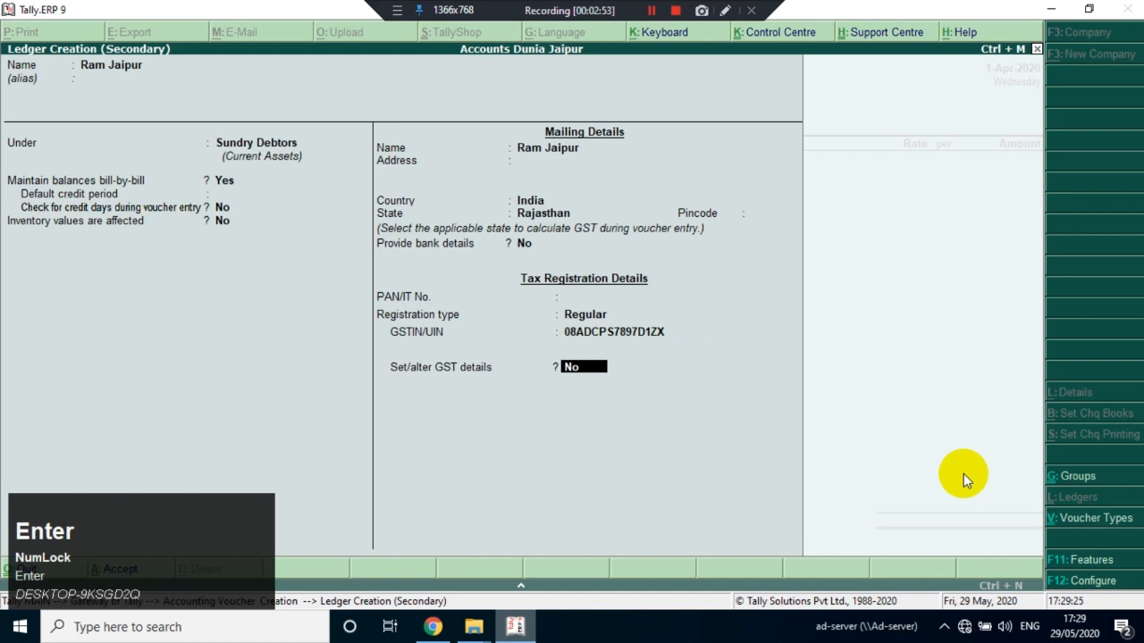
Review the registration types available for the customer's ledger
key("Up")
key("Up")
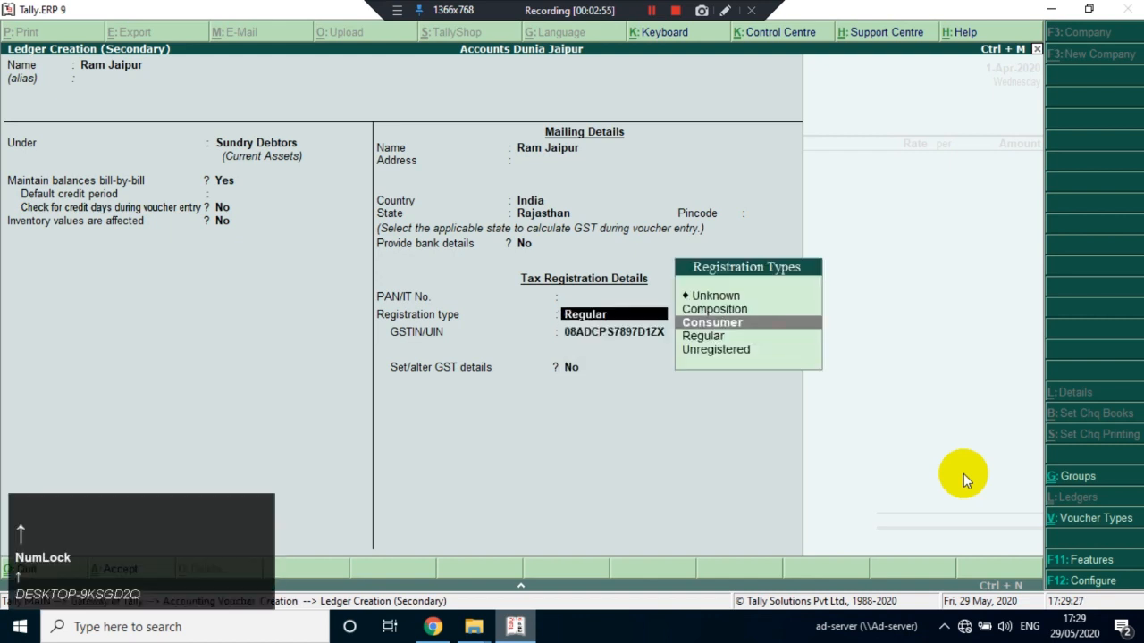
key("Down")
key("Down")
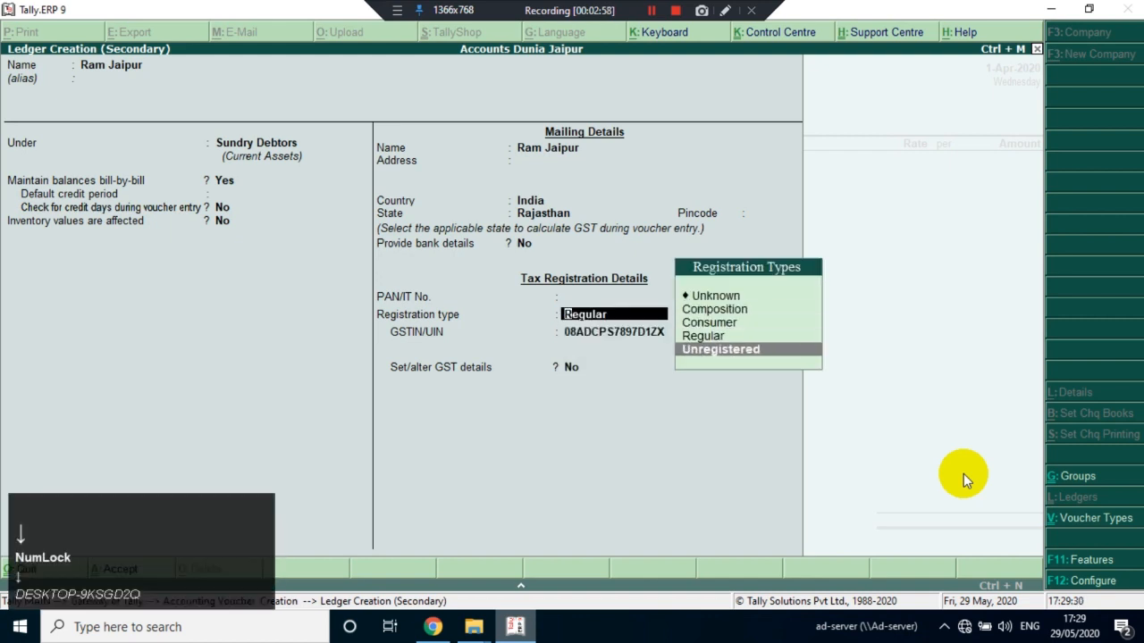
key("Up")
key("Up")
key("Up")
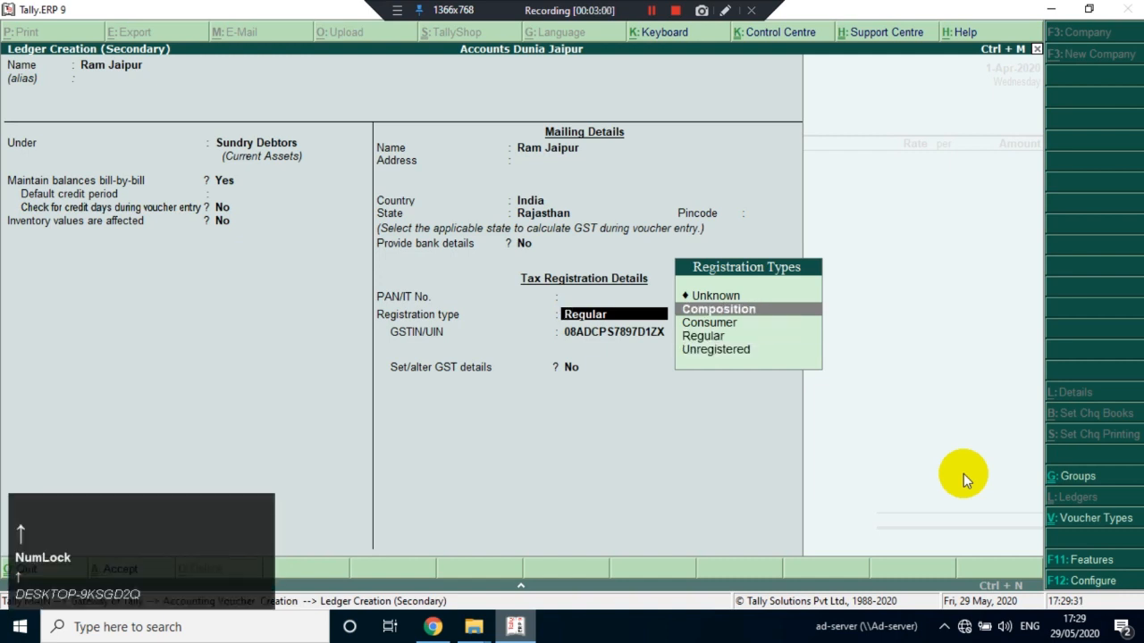
key("Down")
key("Down")
key("Down")
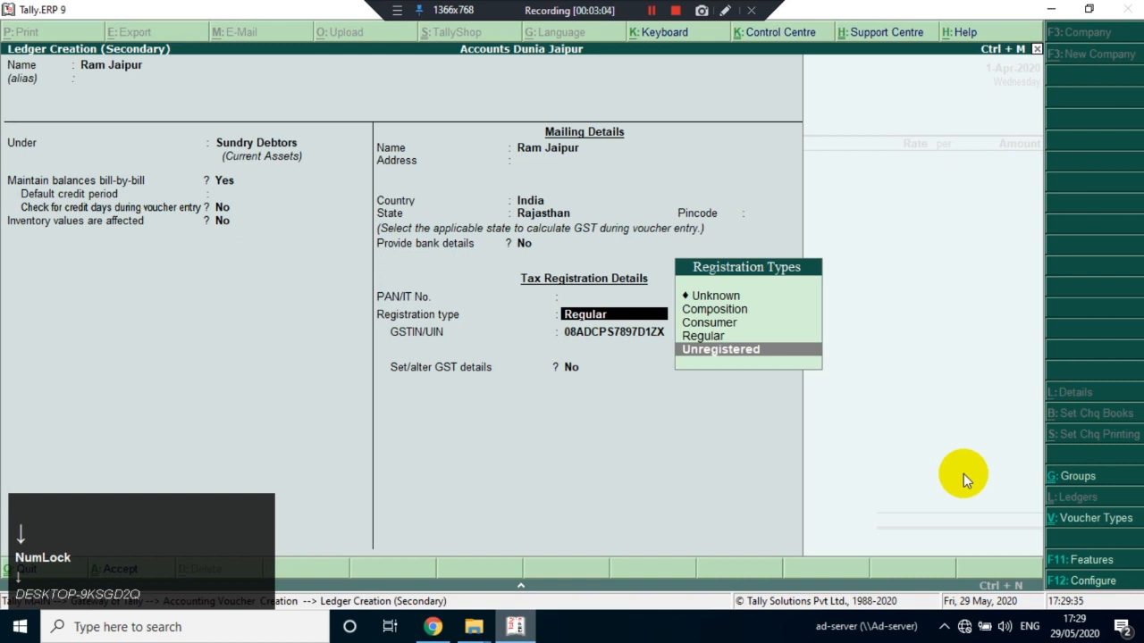
key("Up")
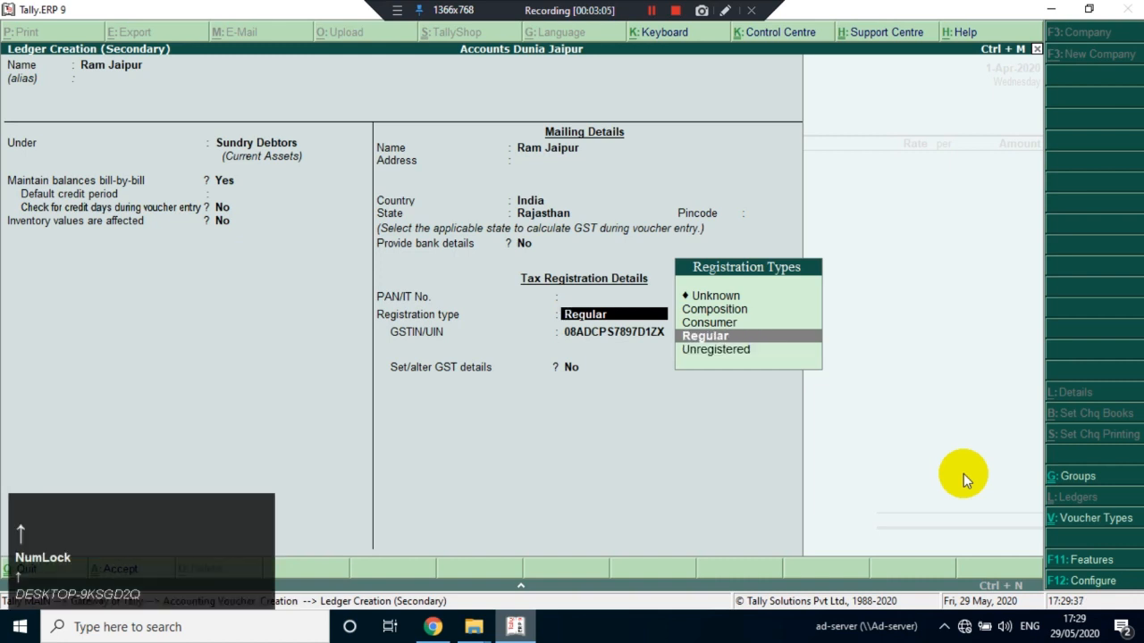
Keep the registration type Regular, leave additional GST details off and save the customer's ledger
key("Return")
key("Return")
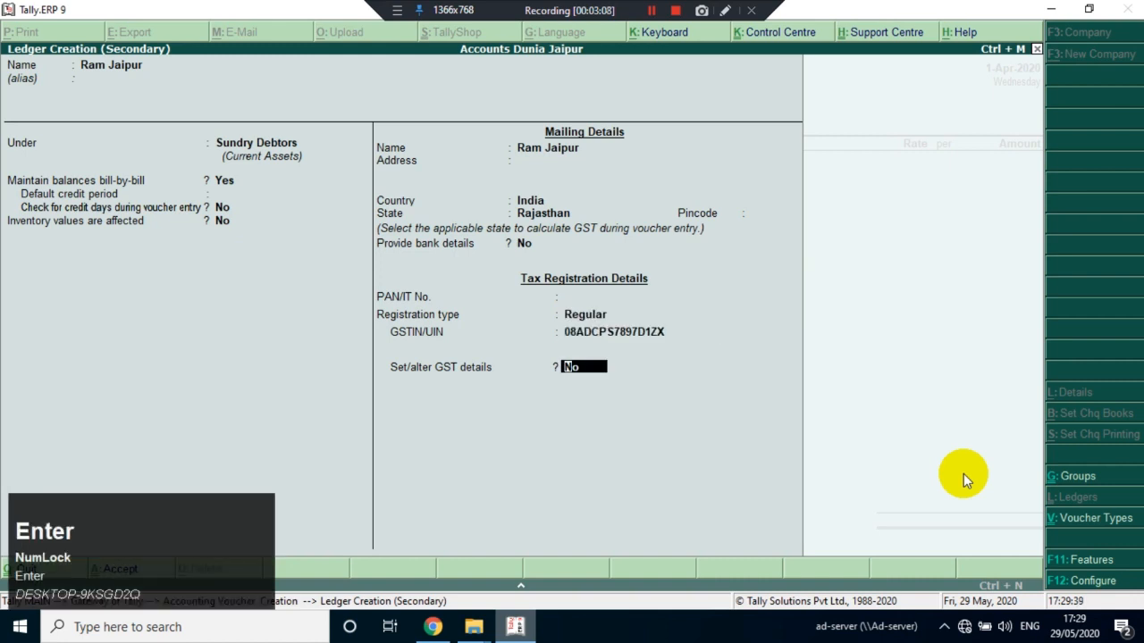
key("Return")
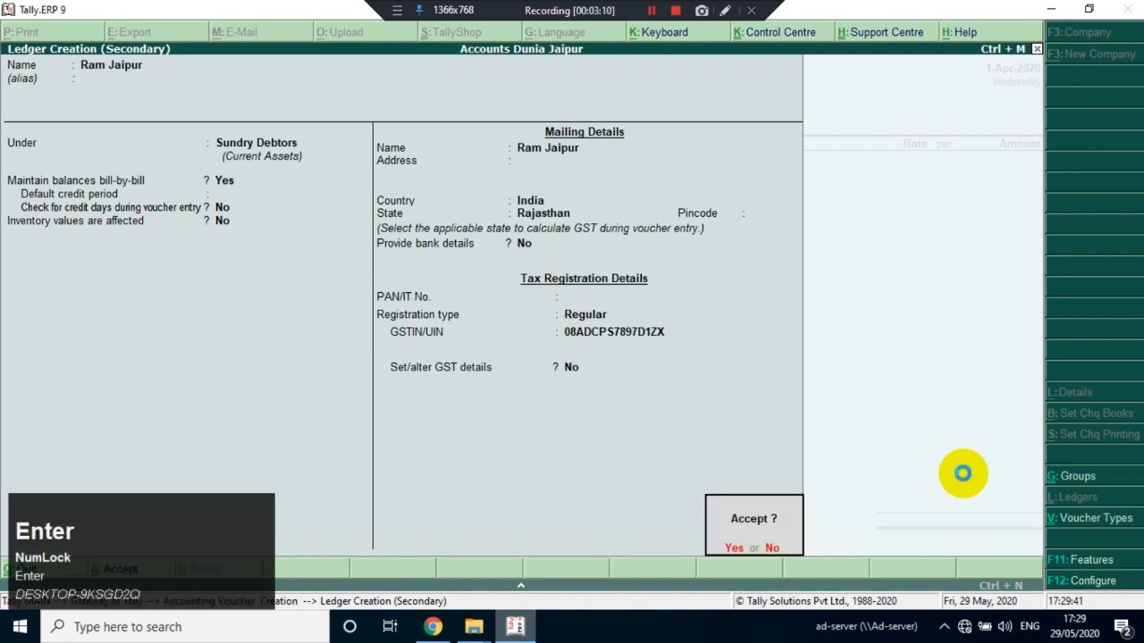
key("Return")
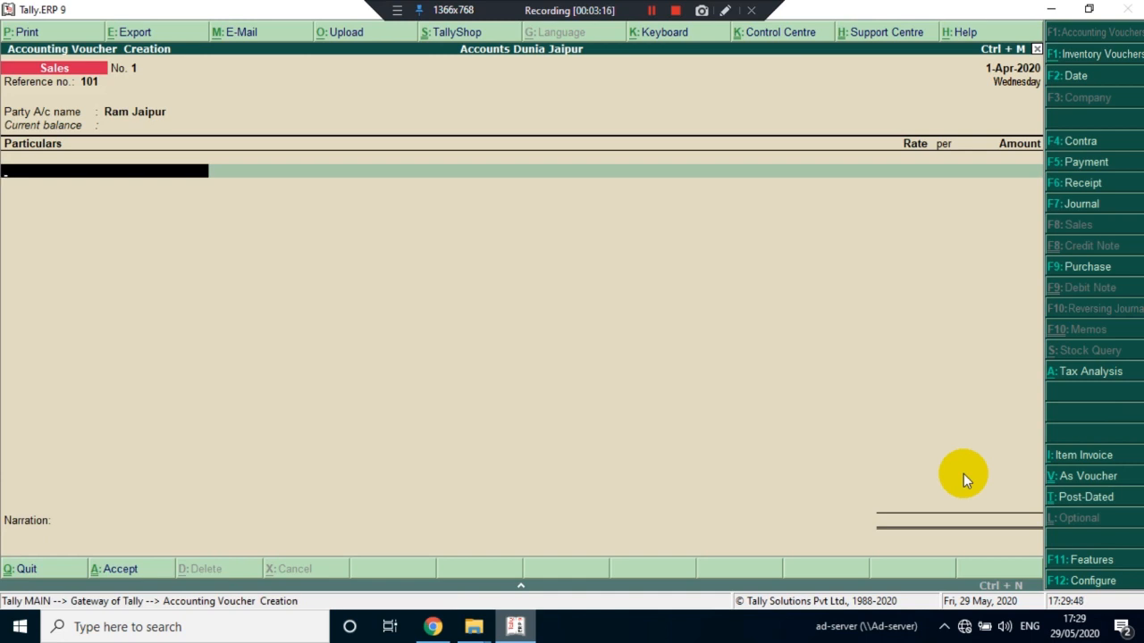
Switch the sales voucher to item invoice mode, keeping reference number 101 and the party account
left_click(1067, 461)
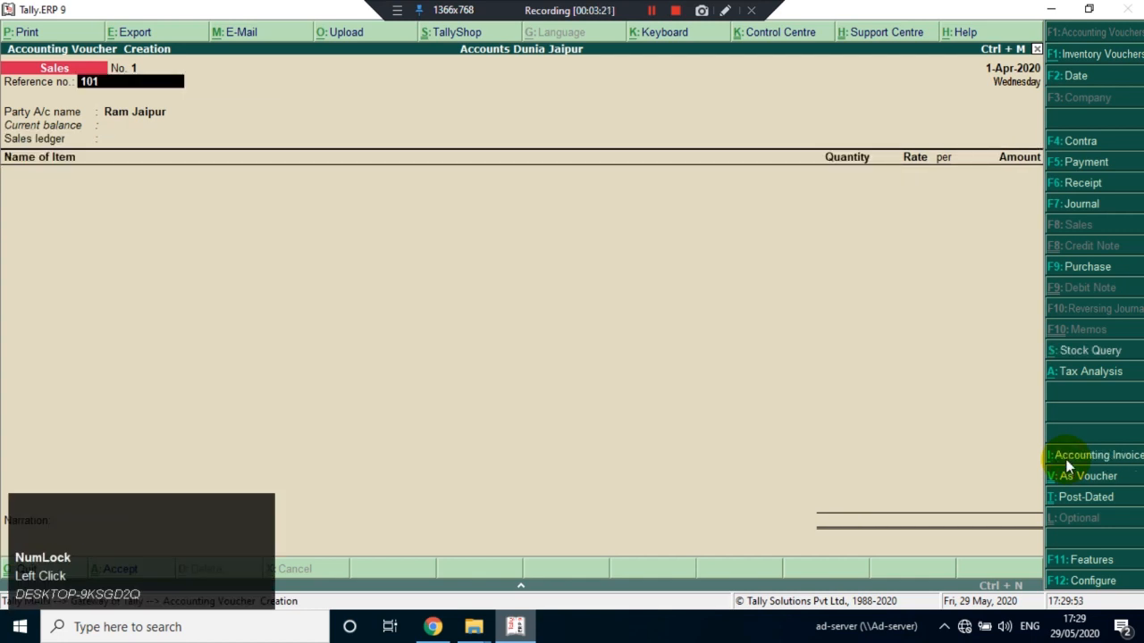
key("Return")
key("Return")
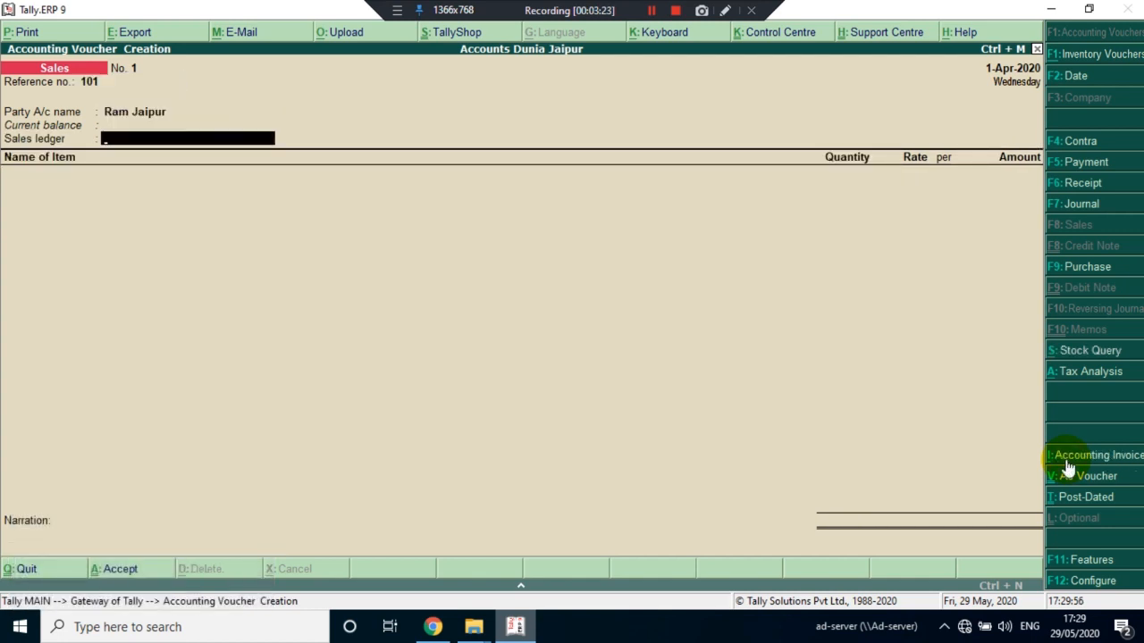
Create a ledger named Sales under Sales Accounts from the voucher, with inventory values affected and GST applicable
type("sal")
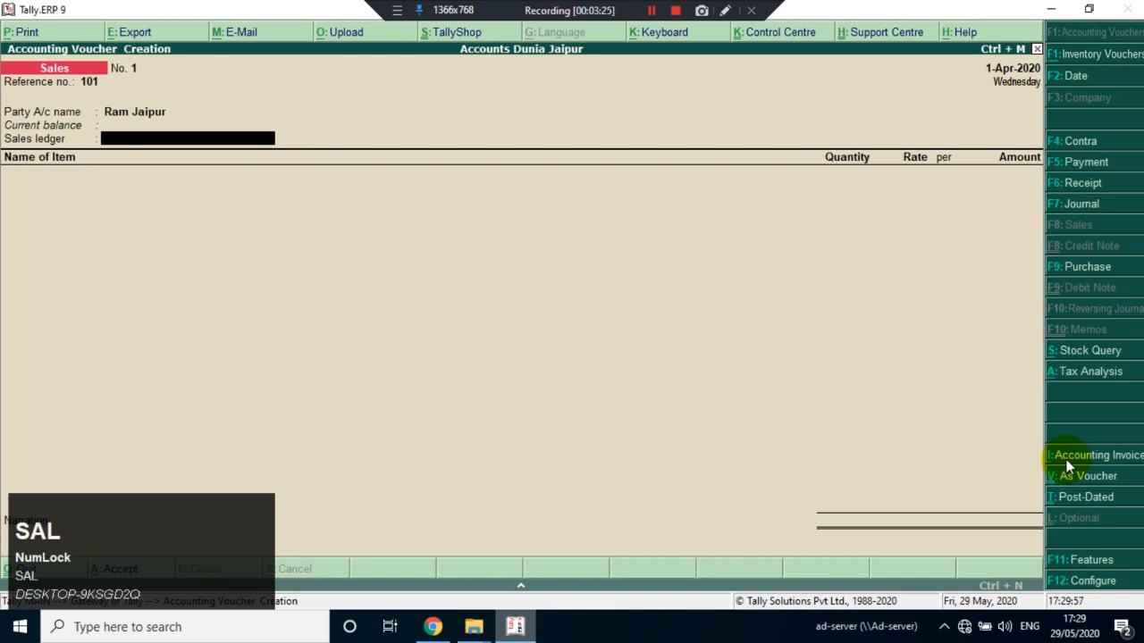
key("alt+c")
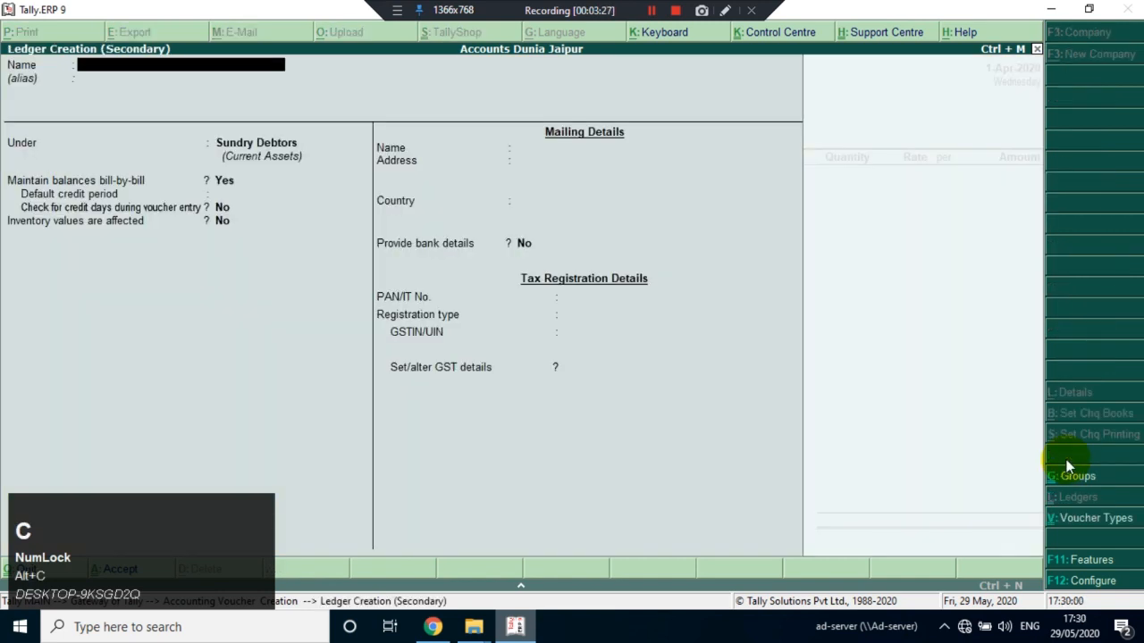
type("Sales")
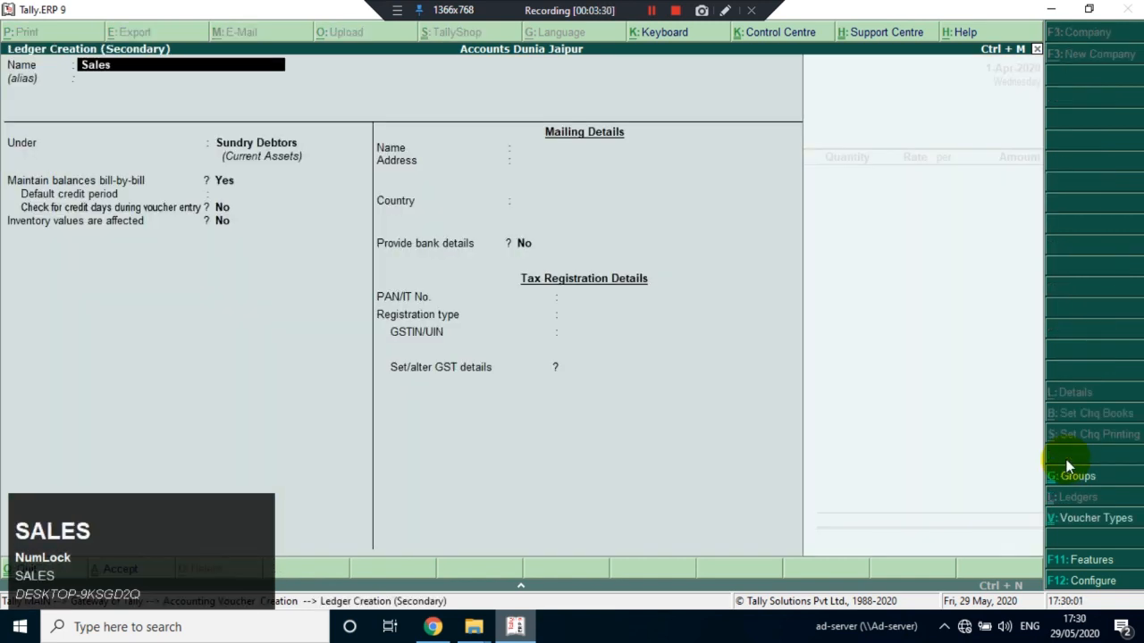
key("Return")
type("Sal")
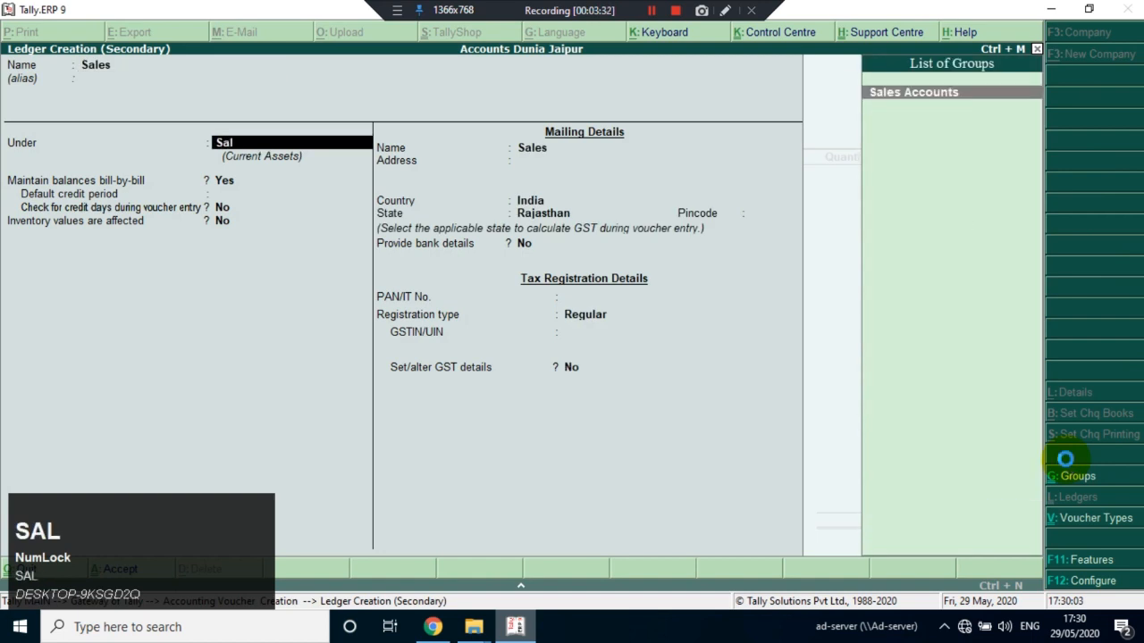
key("Return")
key("Return")
key("Return")
key("Return")
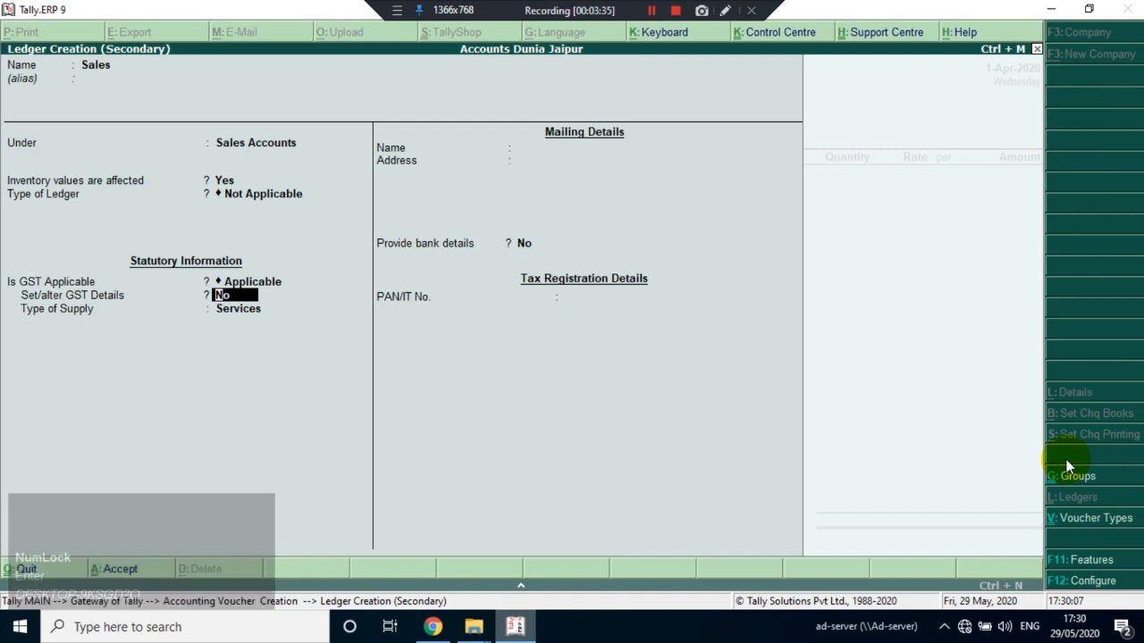
Accept the Sales ledger's default GST details, set its type of supply to Goods and save the ledger
type("y")
key("Return")
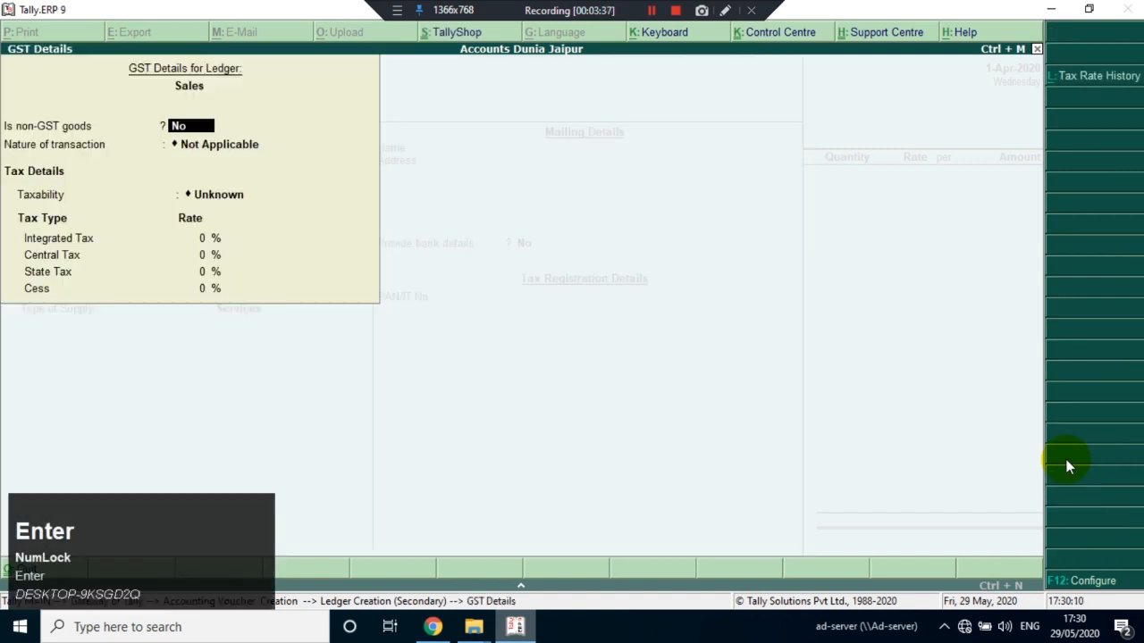
key("ctrl+a")
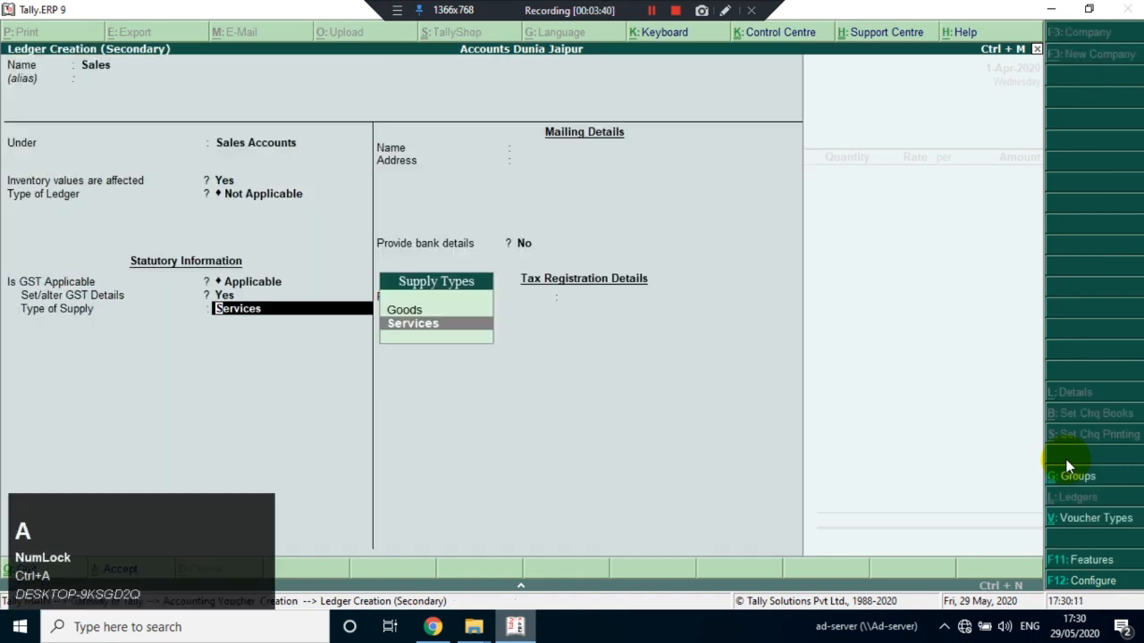
key("Up")
key("Return")
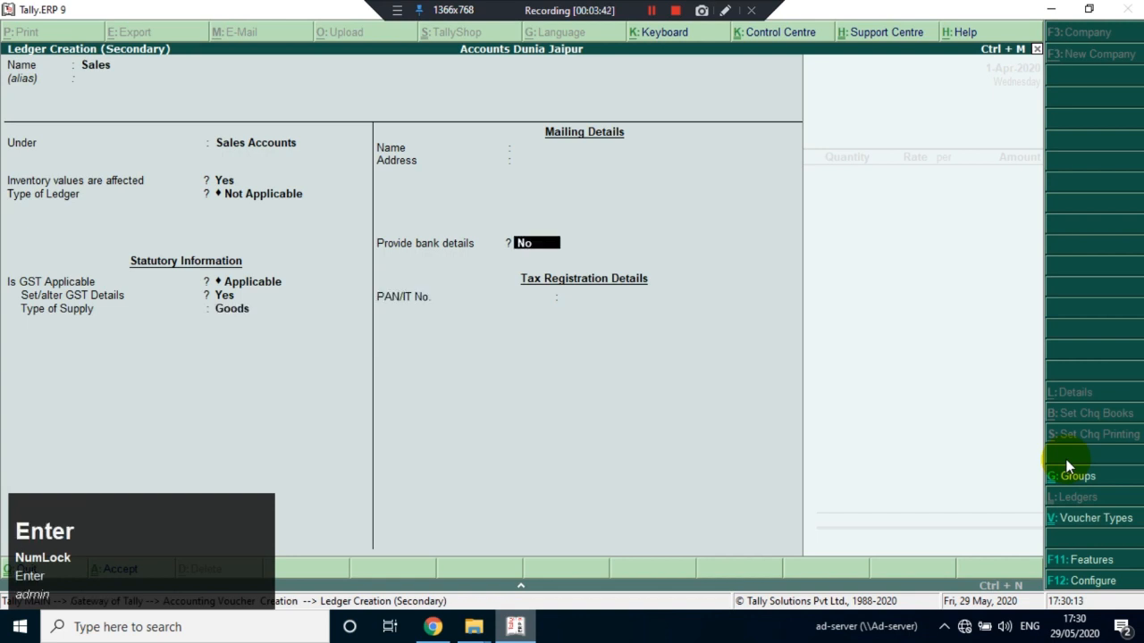
key("ctrl+a")
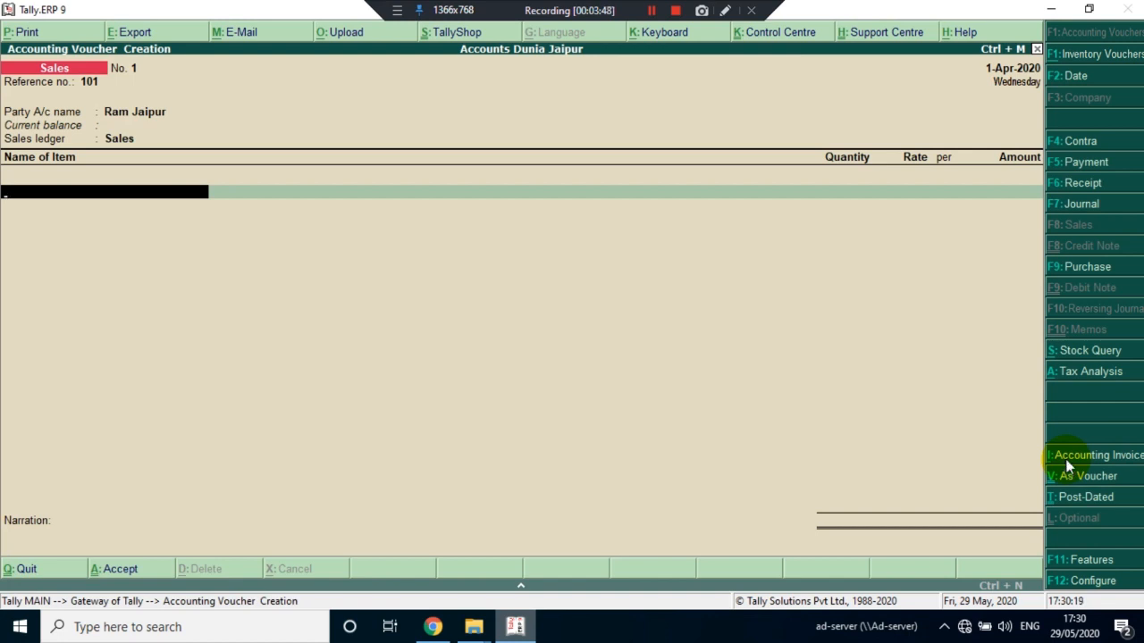
Start a new stock item named Laptop under Primary from the voucher's item line
type("L")
key("alt+c")
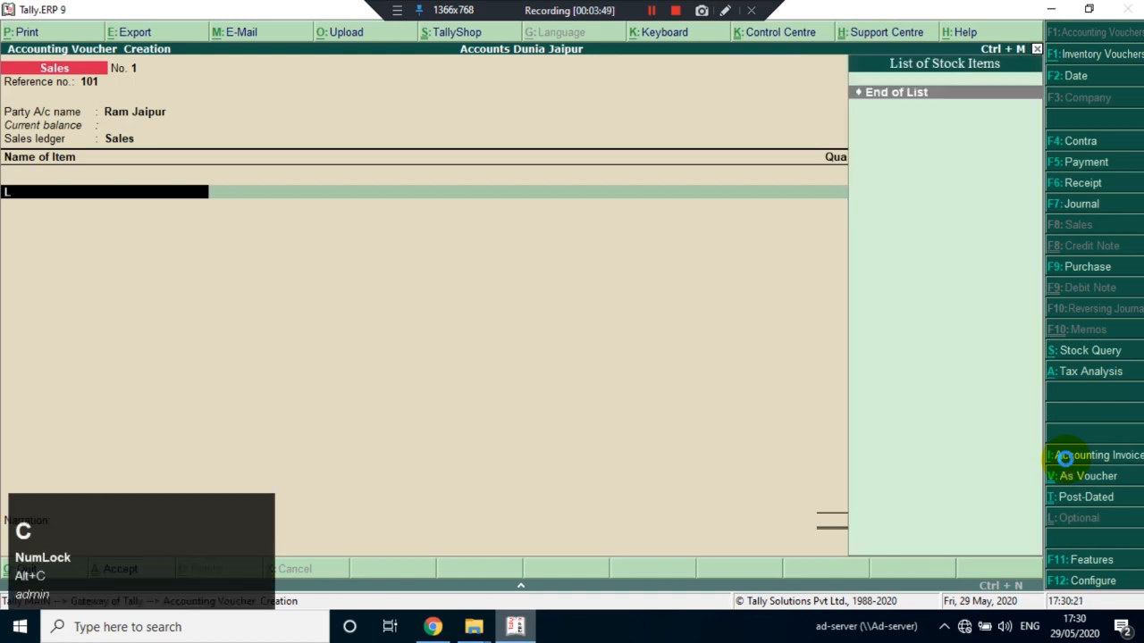
type("Laptop")
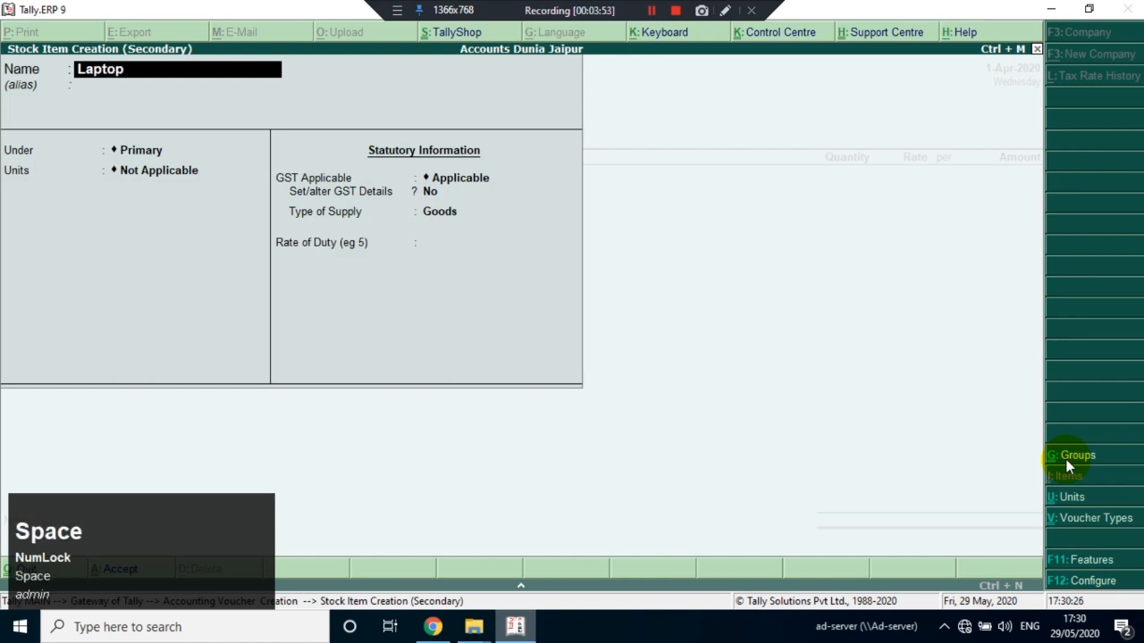
key("Return")
key("Return")
key("Return")
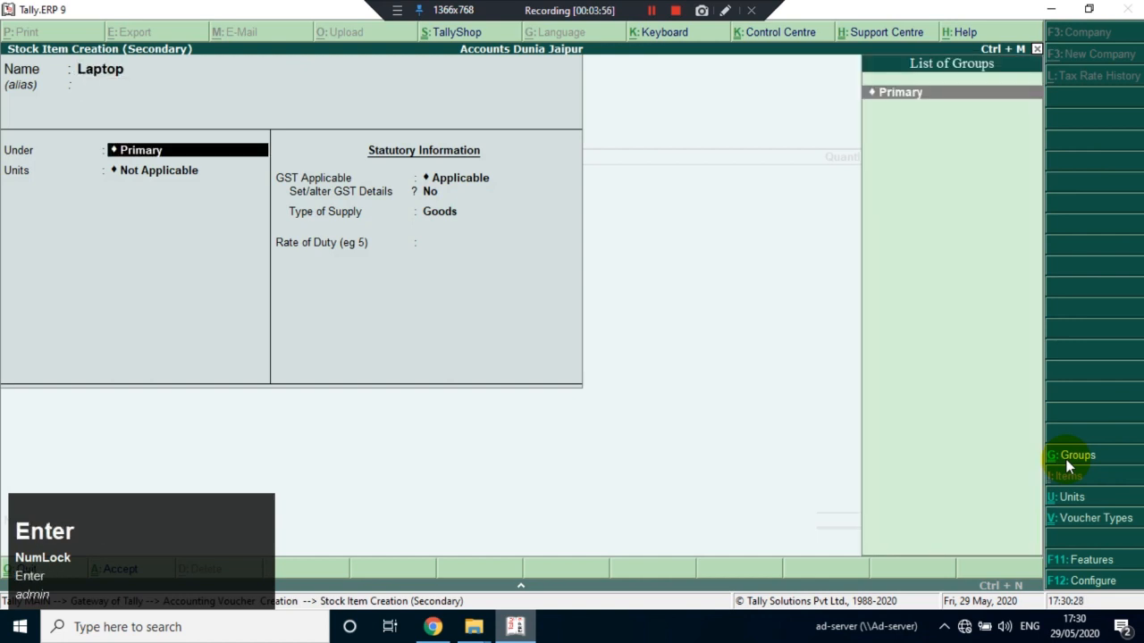
Create a simple unit for the item with symbol nos., formal name Numbers, UQC NOS-NUMBERS and 0 decimal places
key("alt+c")
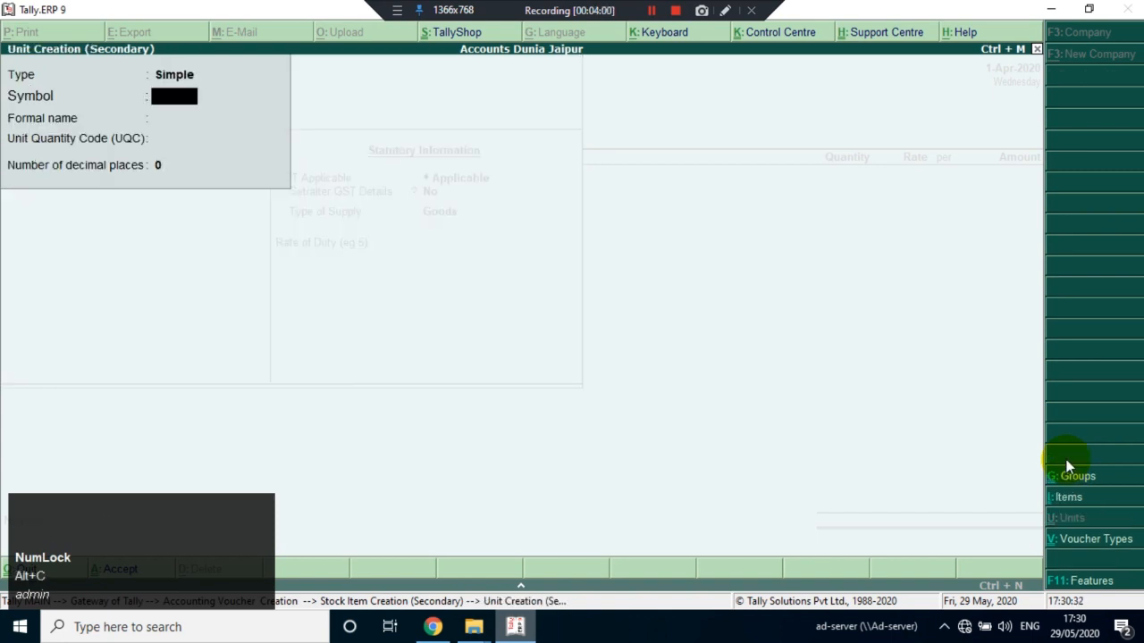
type("nos.")
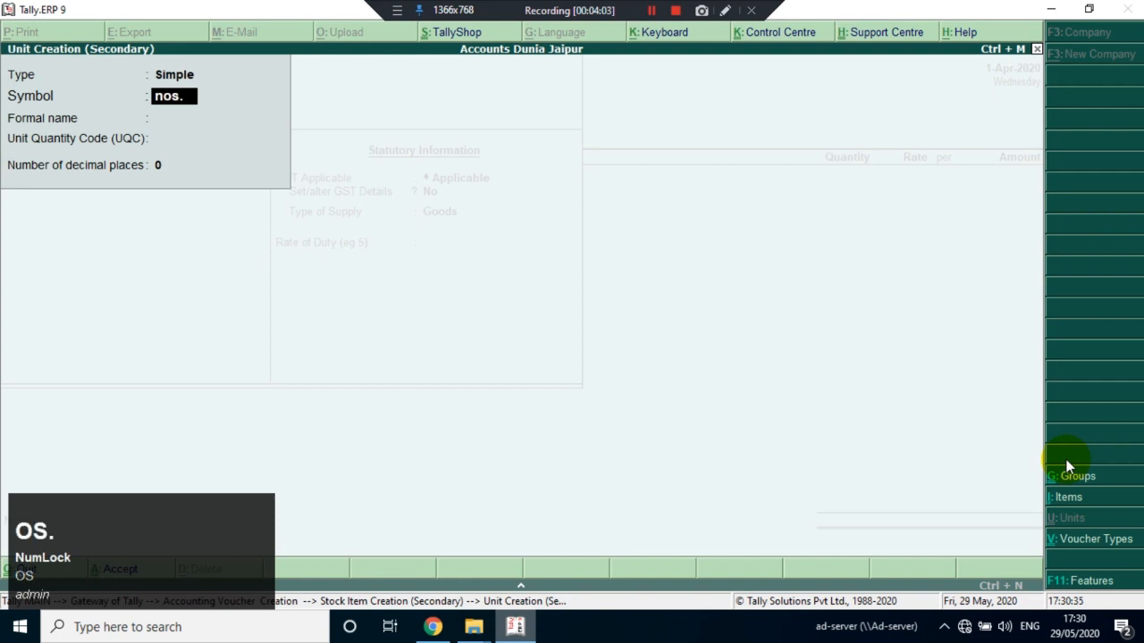
key("Return")
type("F")
type("Numbers")
key("Return")
type("n")
key("Return")
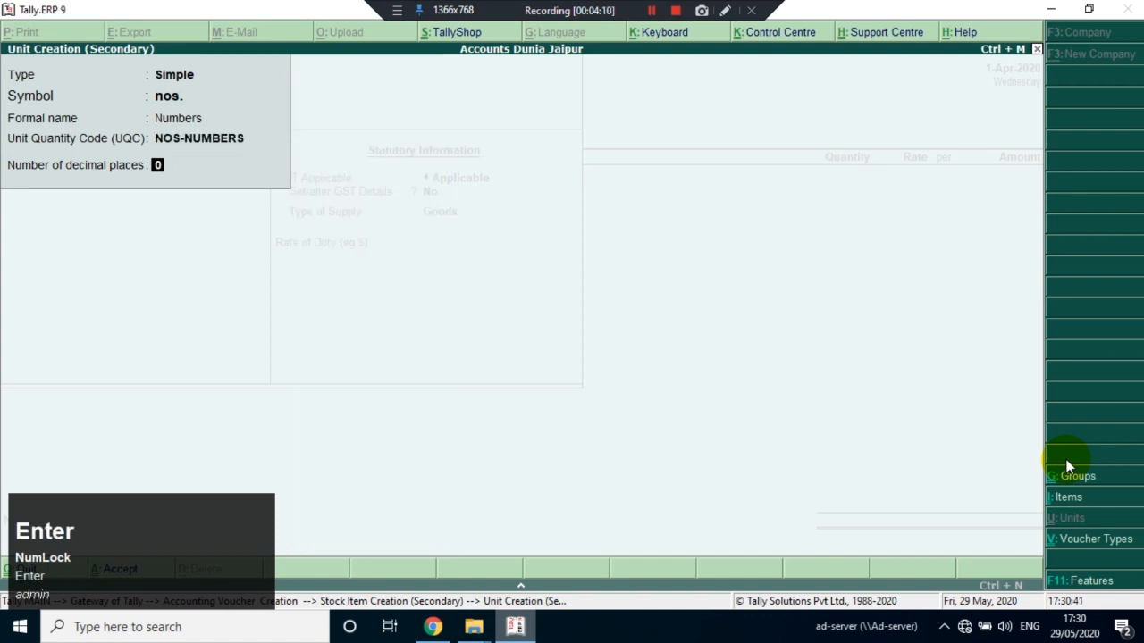
key("Return")
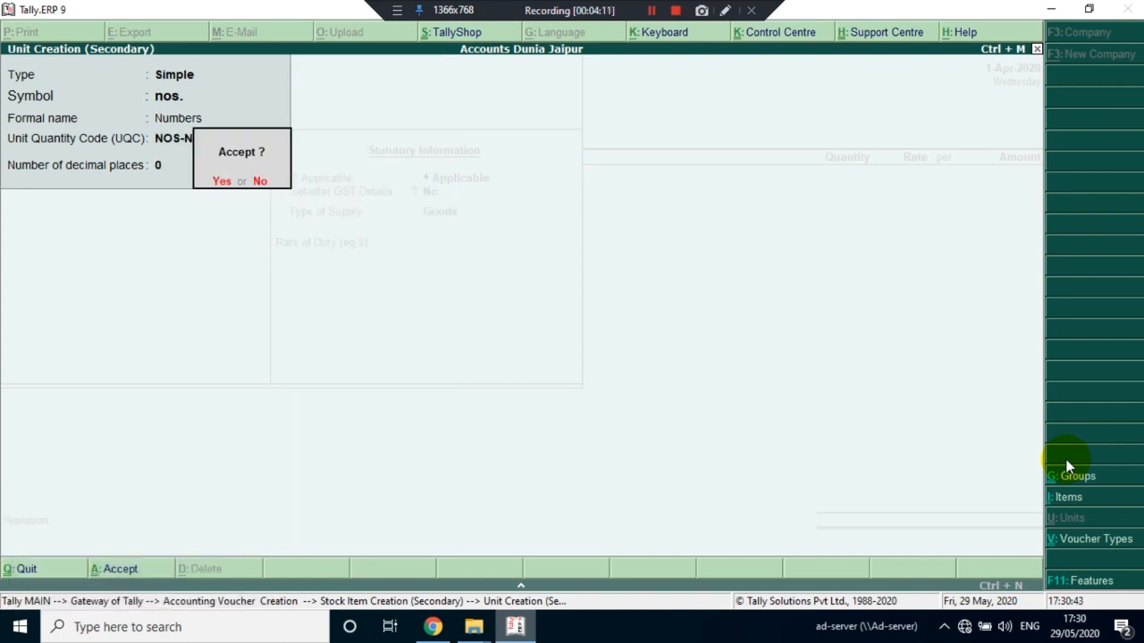
key("Return")
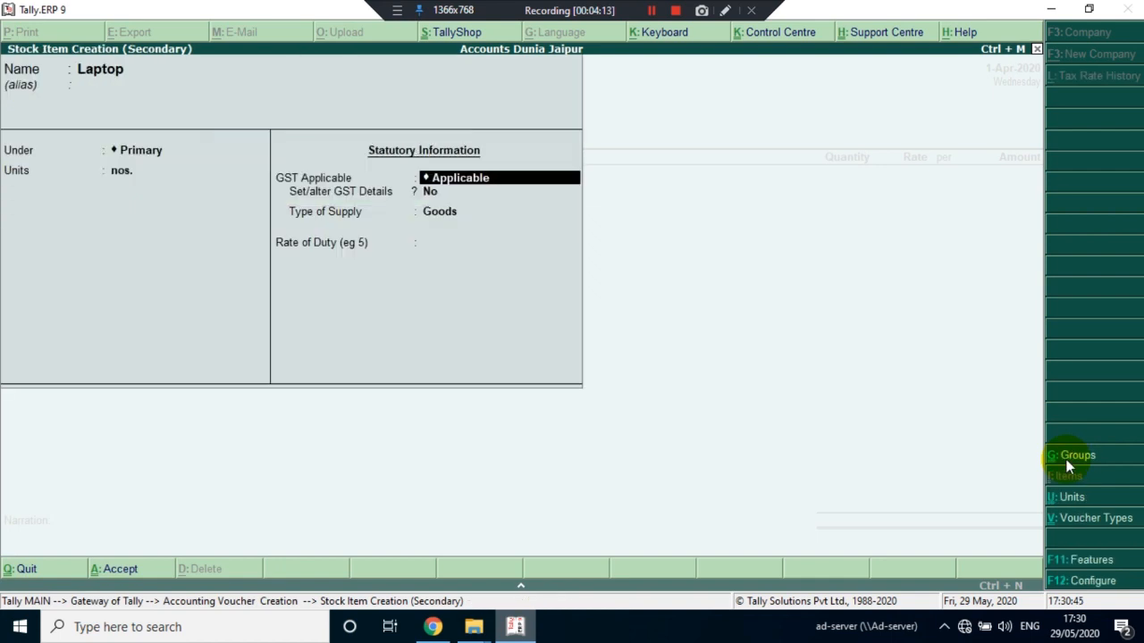
Enable GST details for the Laptop item, calculated on value, with taxability Taxable and an integrated tax rate of 28%
key("Return")
type("y")
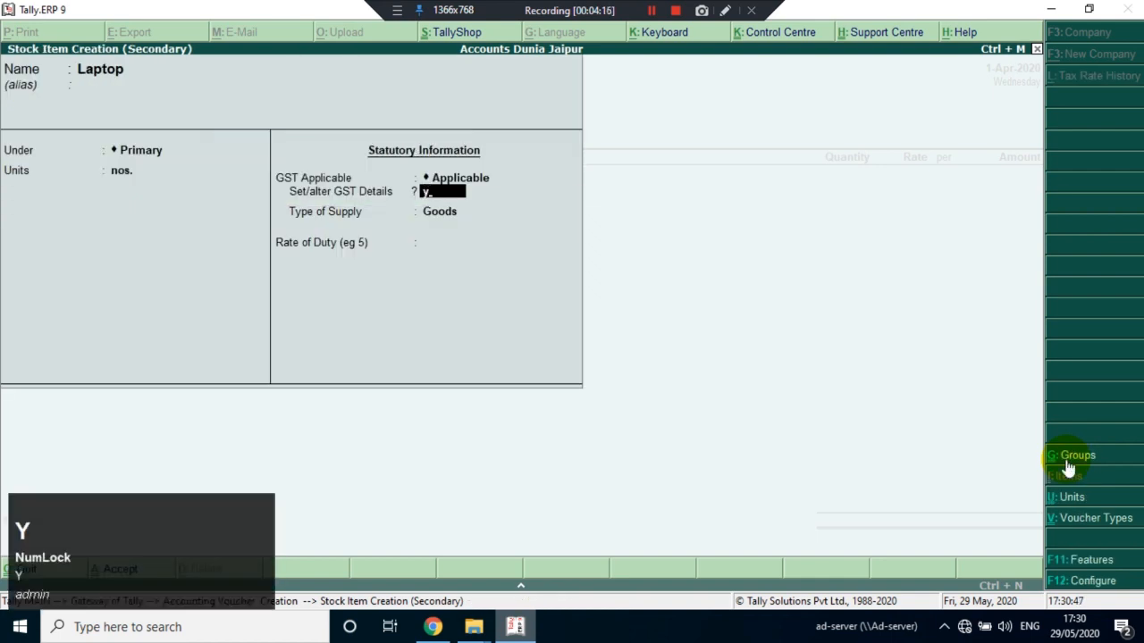
key("Return")
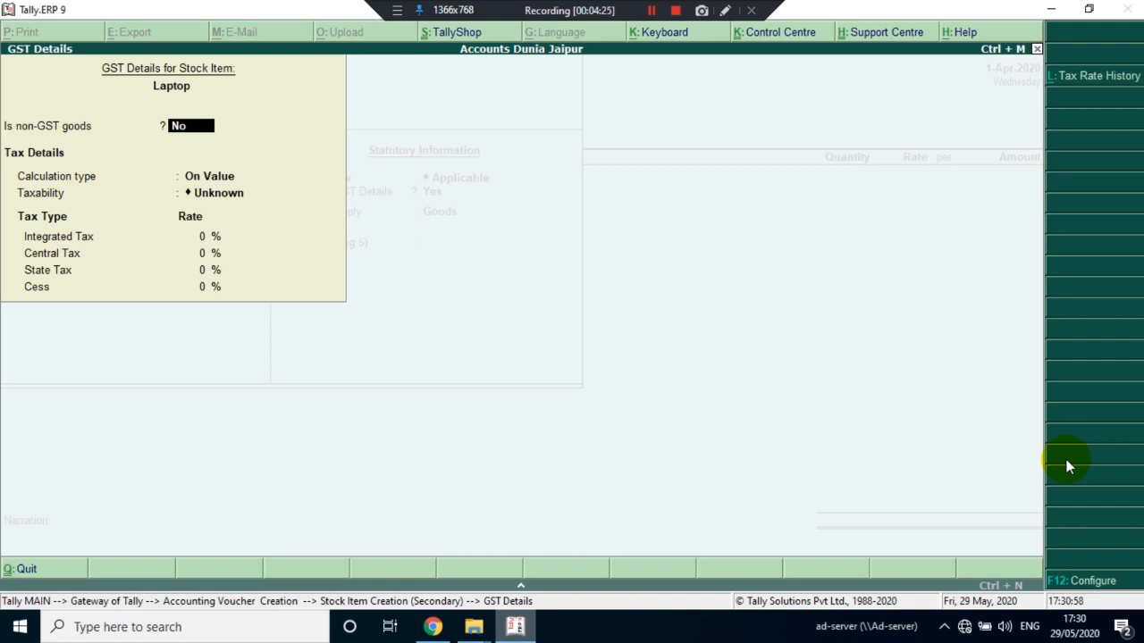
key("Return")
key("Return")
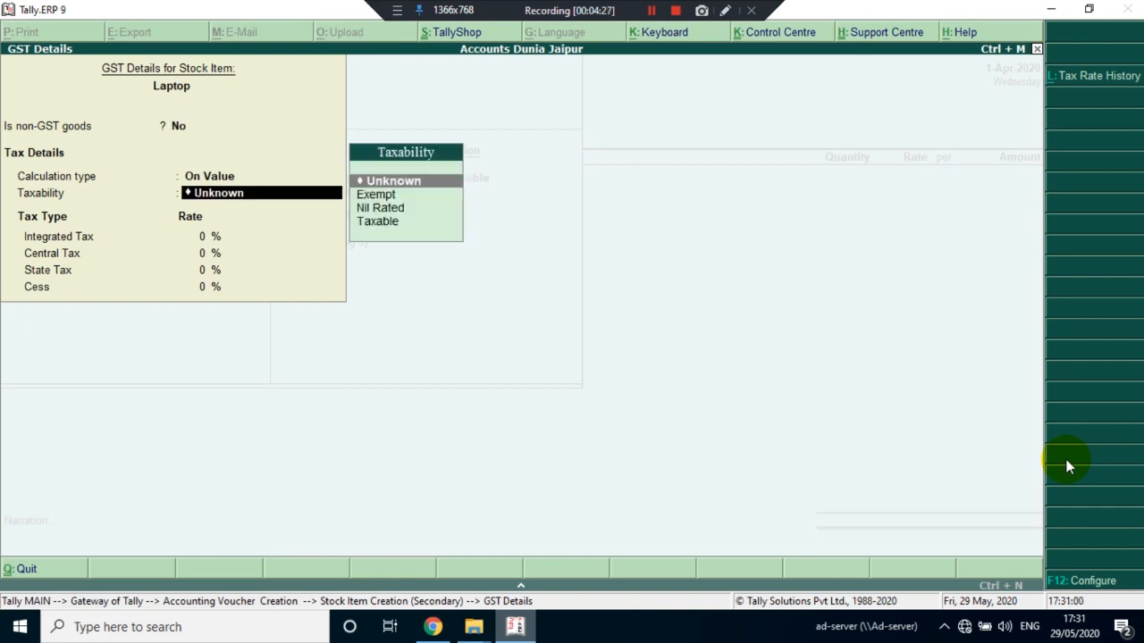
key("Down")
key("Down")
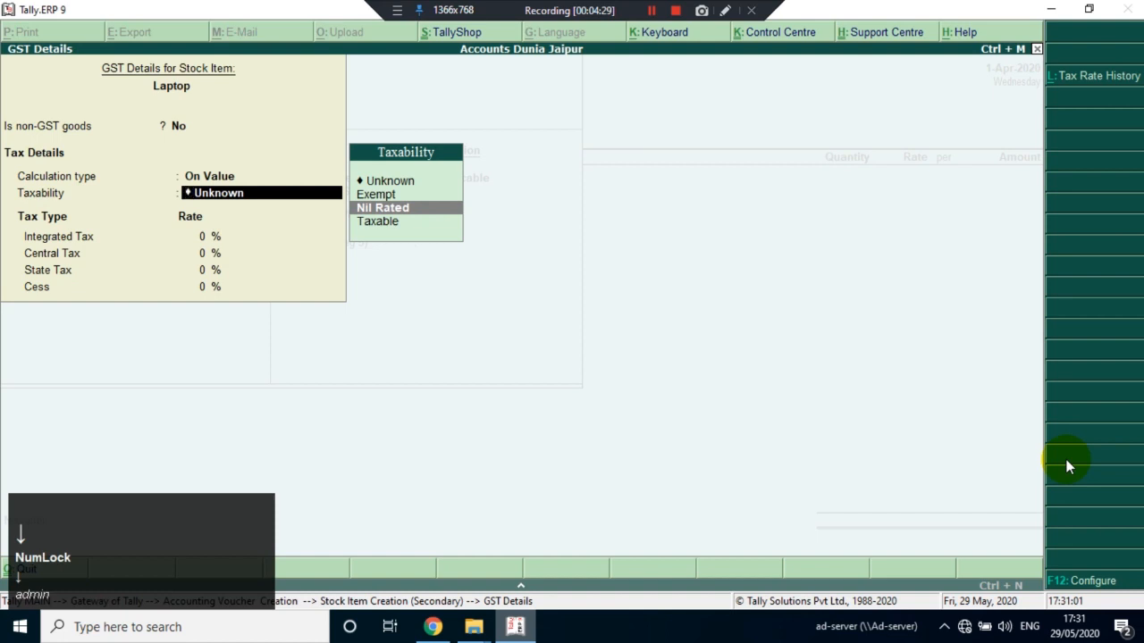
key("Down")
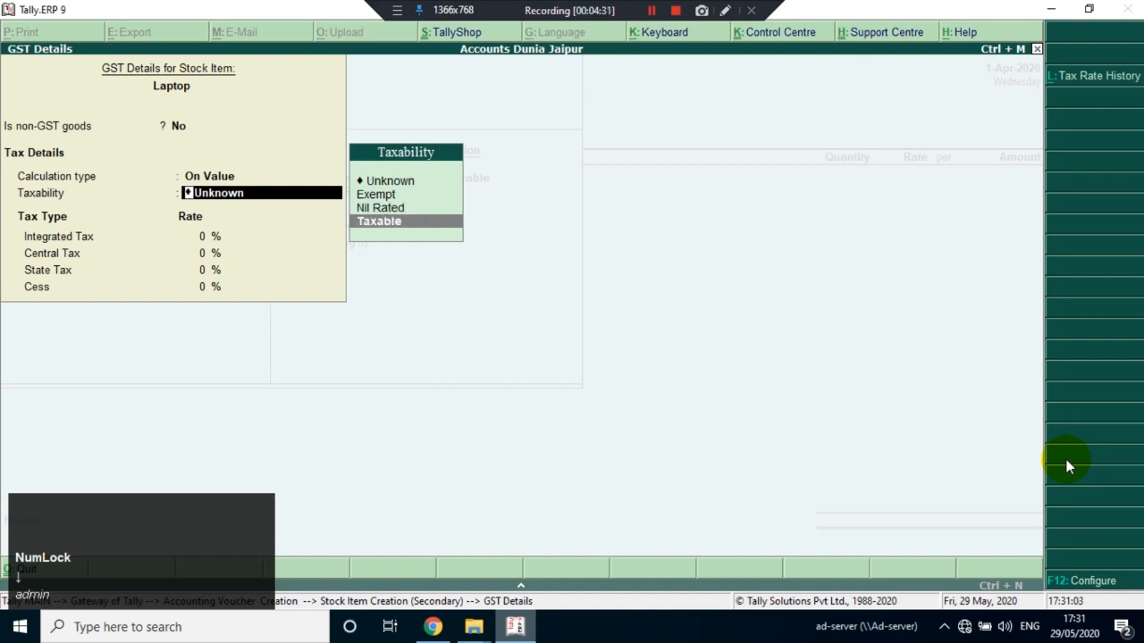
key("Return")
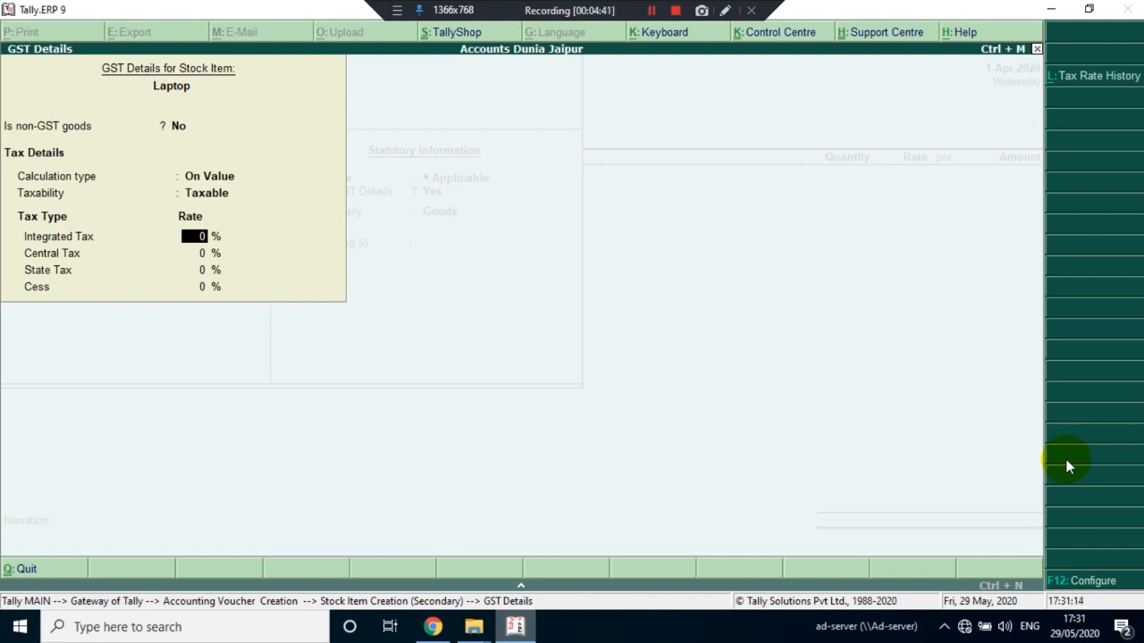
type("28")
key("Return")
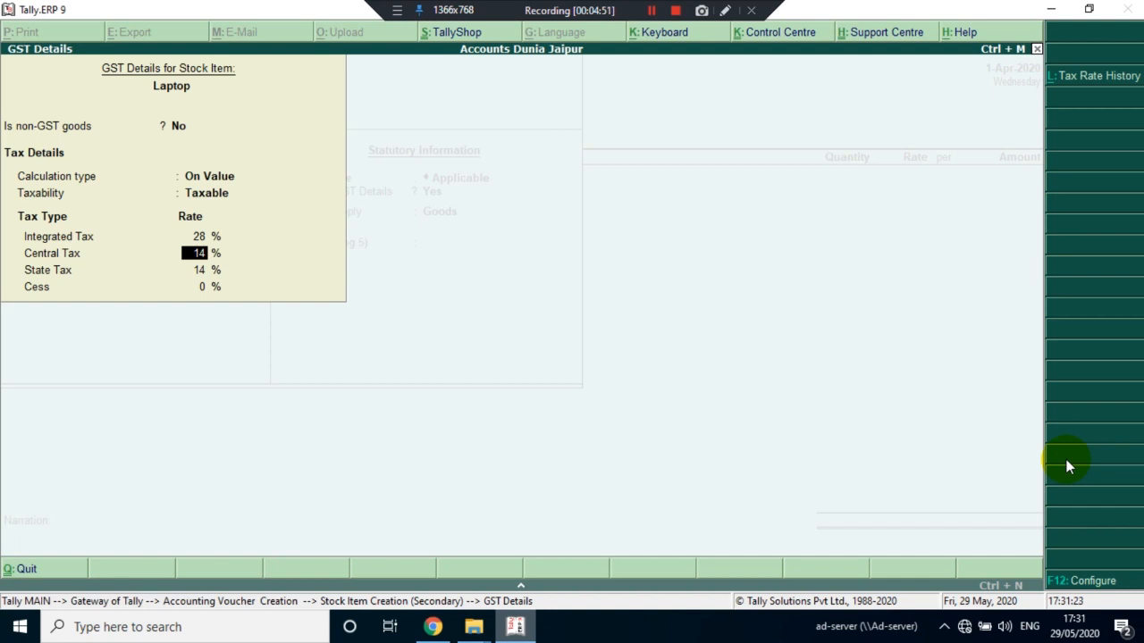
Configure the Laptop's GST details to allow HSN/SAC details, keeping Show all GST tax types at Yes
key("F12")
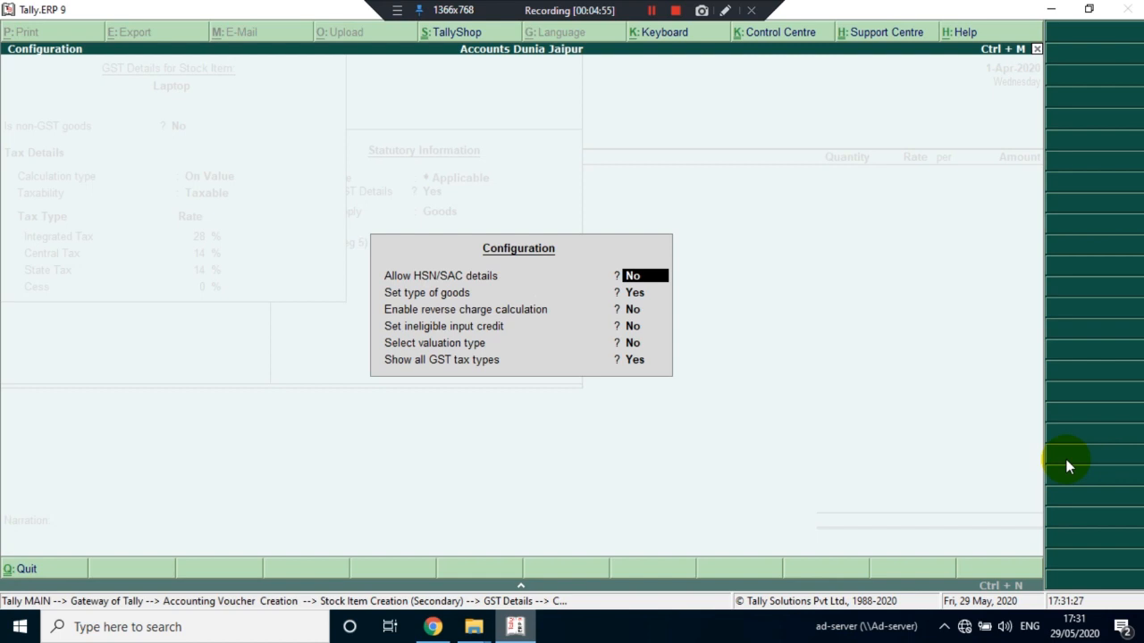
key("y")
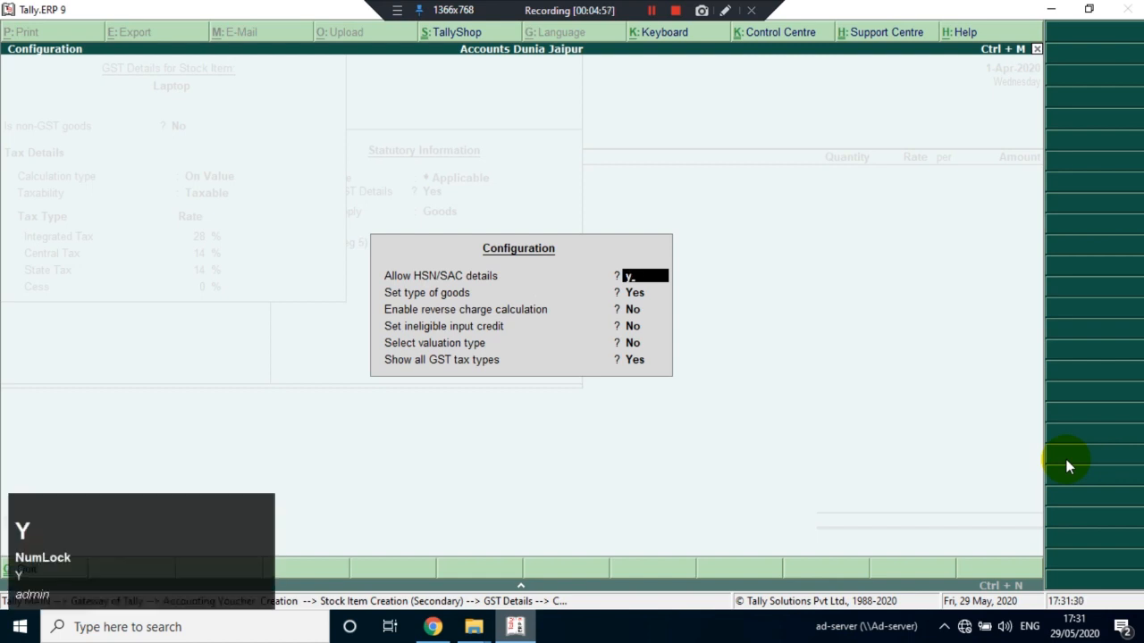
key("Return")
key("Return")
key("Return")
key("Return")
key("Return")
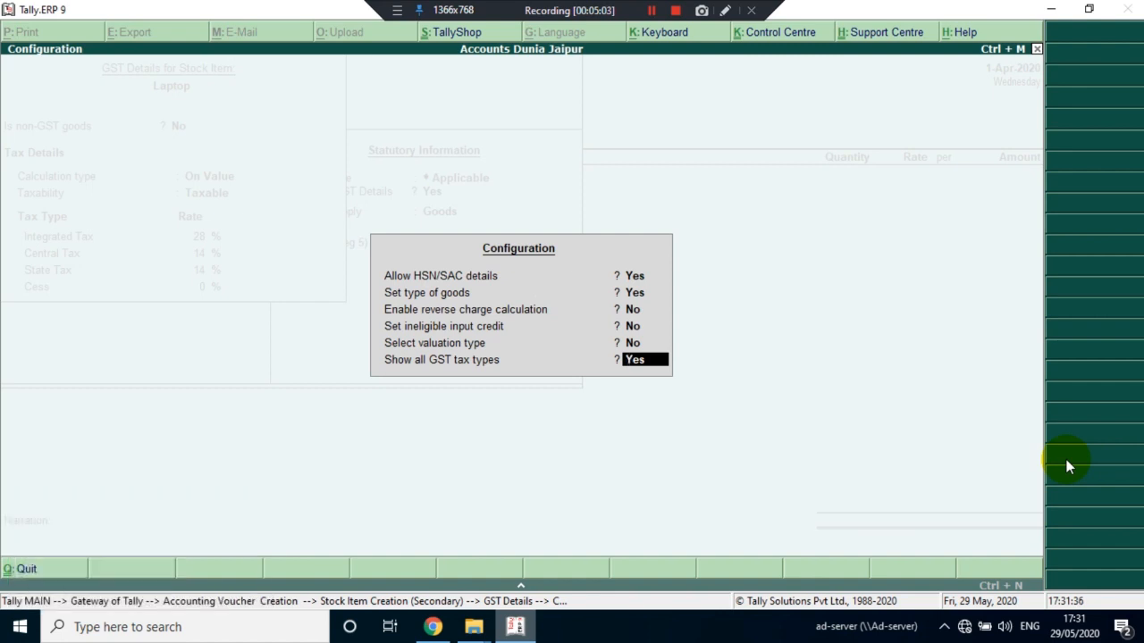
type("n")
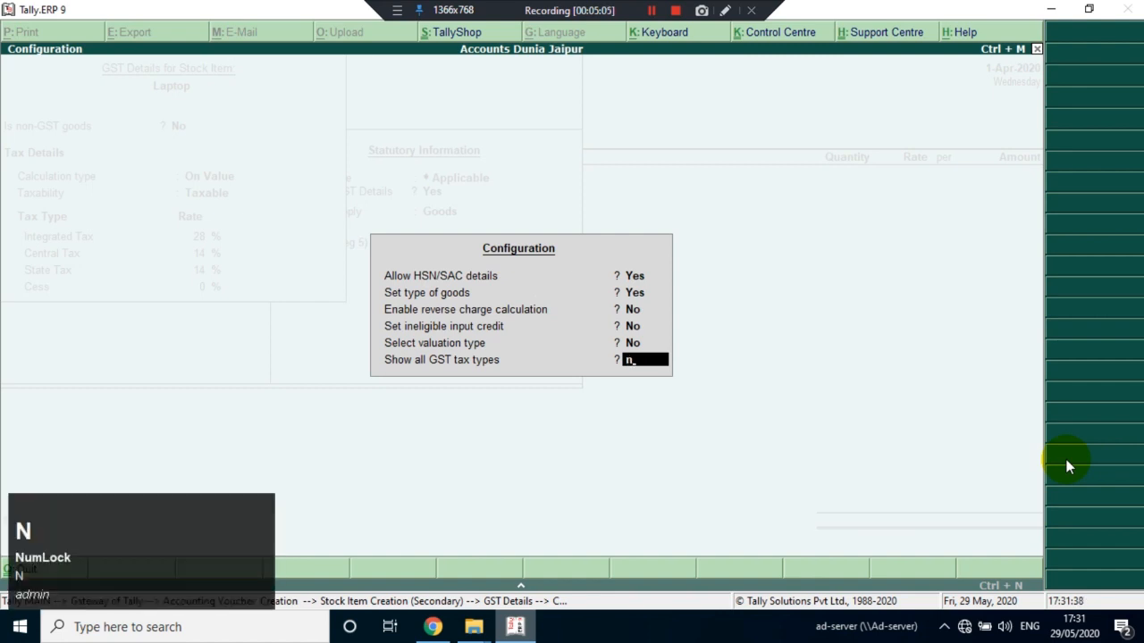
key("BackSpace")
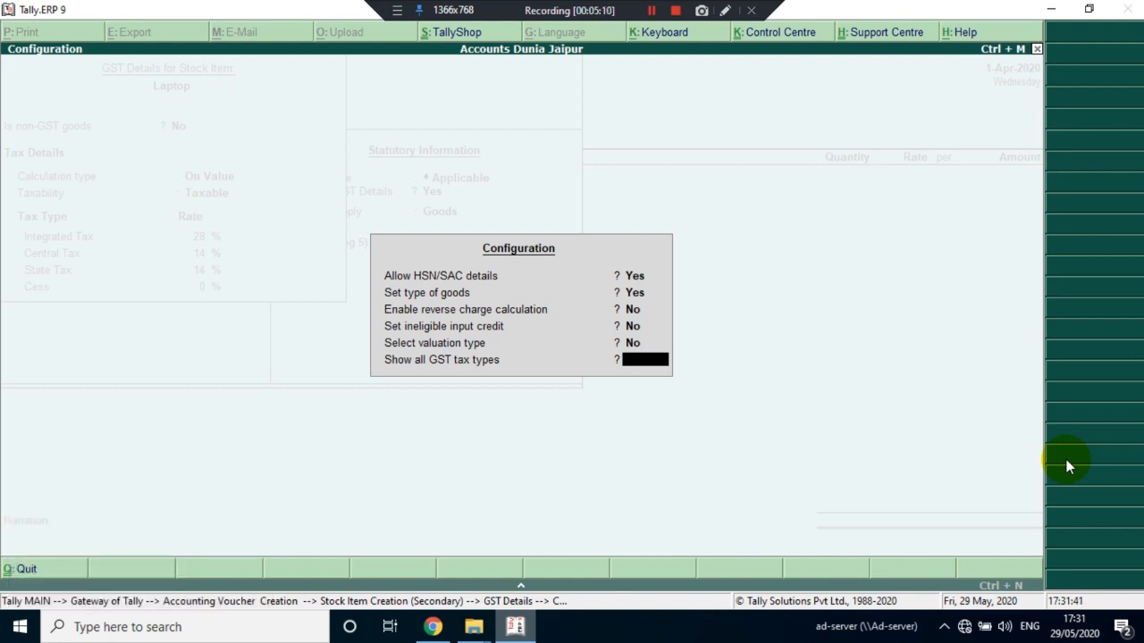
key("Return")
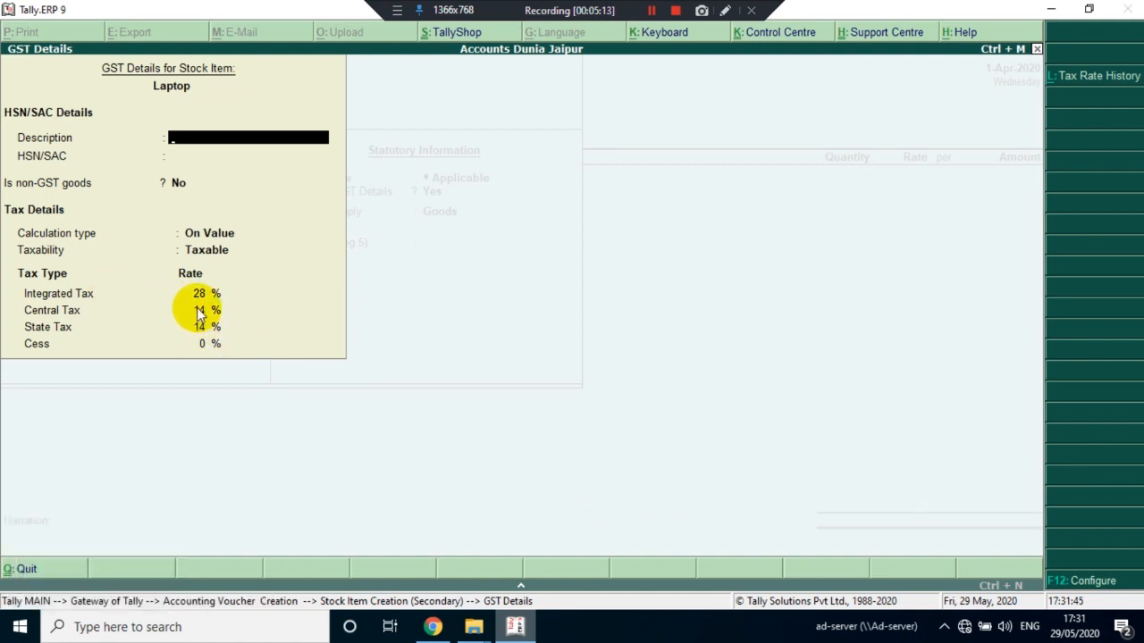
left_click(724, 11)
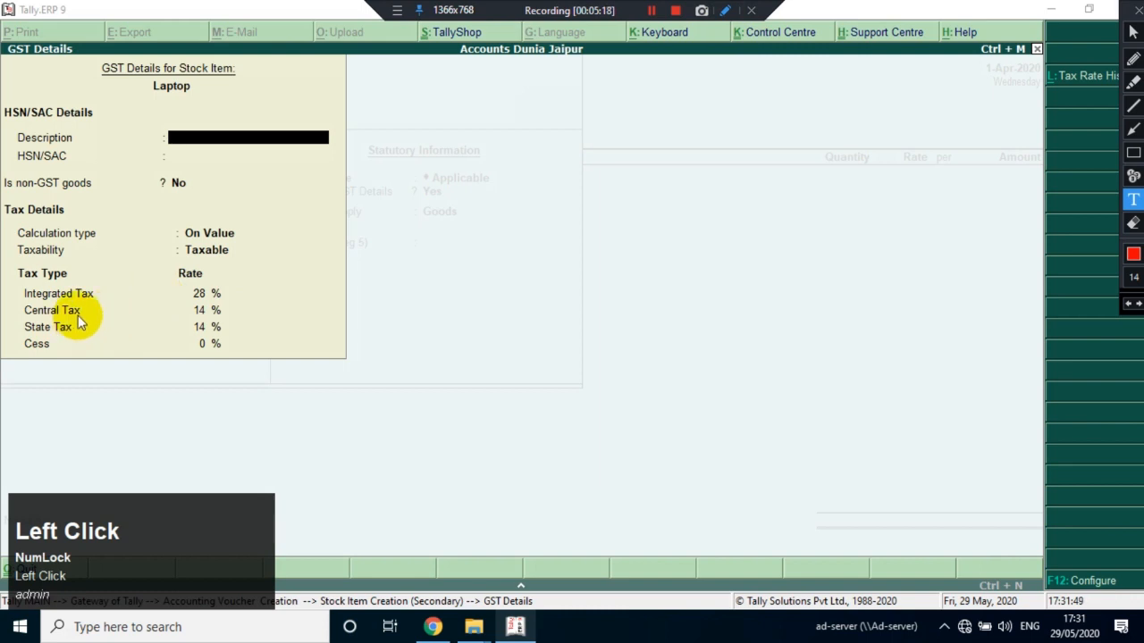
left_click(1133, 59)
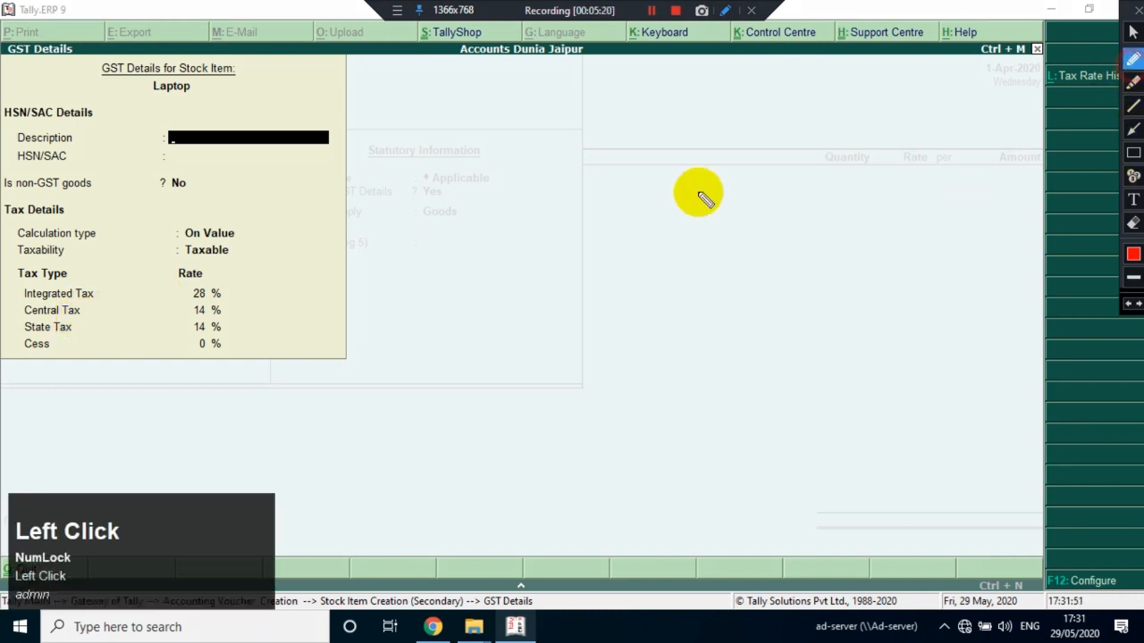
mouse_move(234, 317)
left_mouse_down()
mouse_move(301, 304)
mouse_move(223, 311)
mouse_move(224, 331)
mouse_move(293, 333)
left_mouse_up()
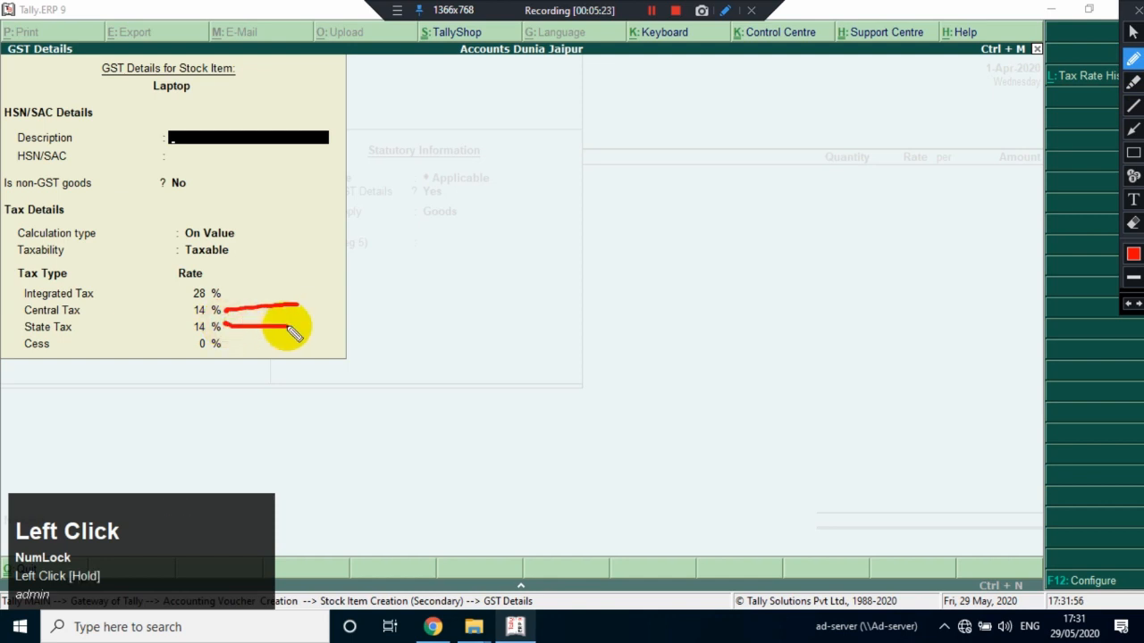
double_click(1132, 225)
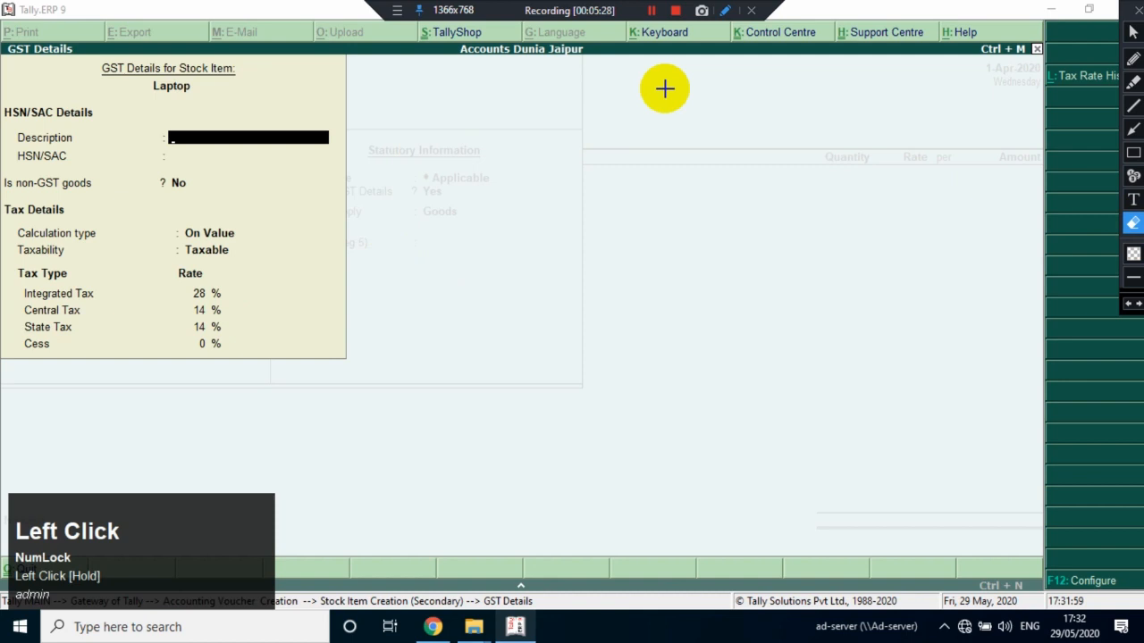
left_click(1133, 16)
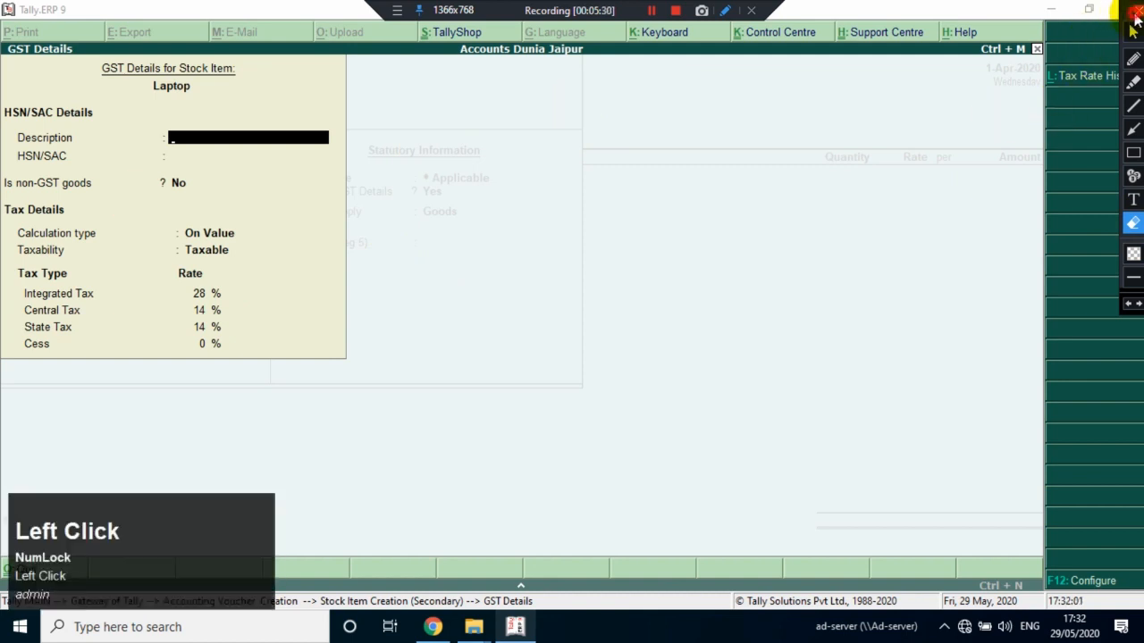
left_click(192, 156)
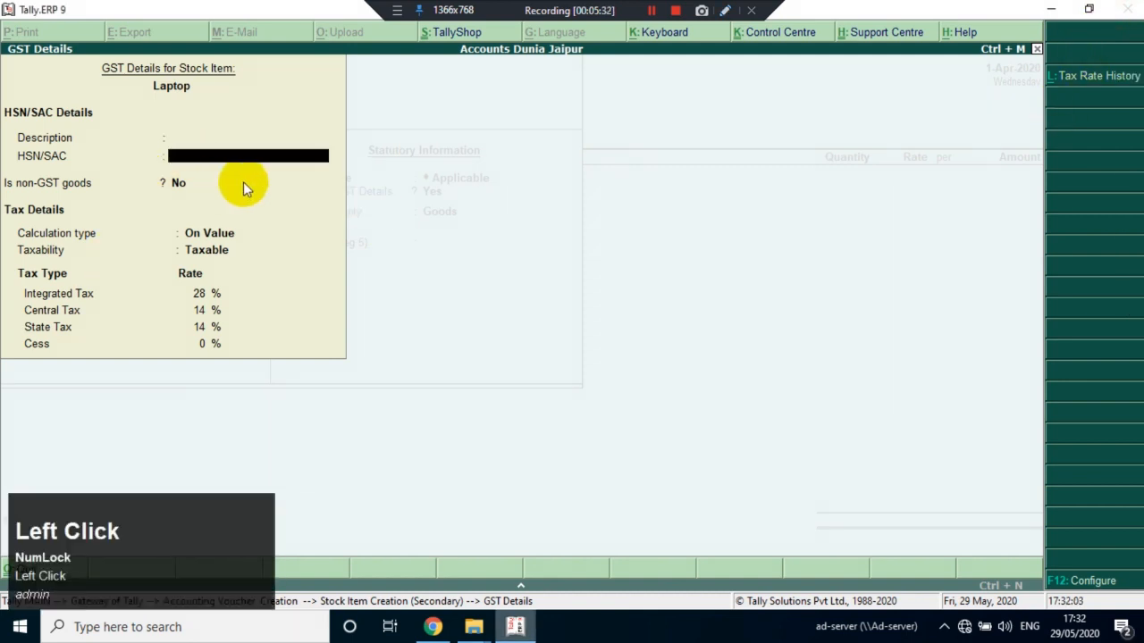
Configure the Laptop's GST details with Show all GST tax types set to No
key("F12")
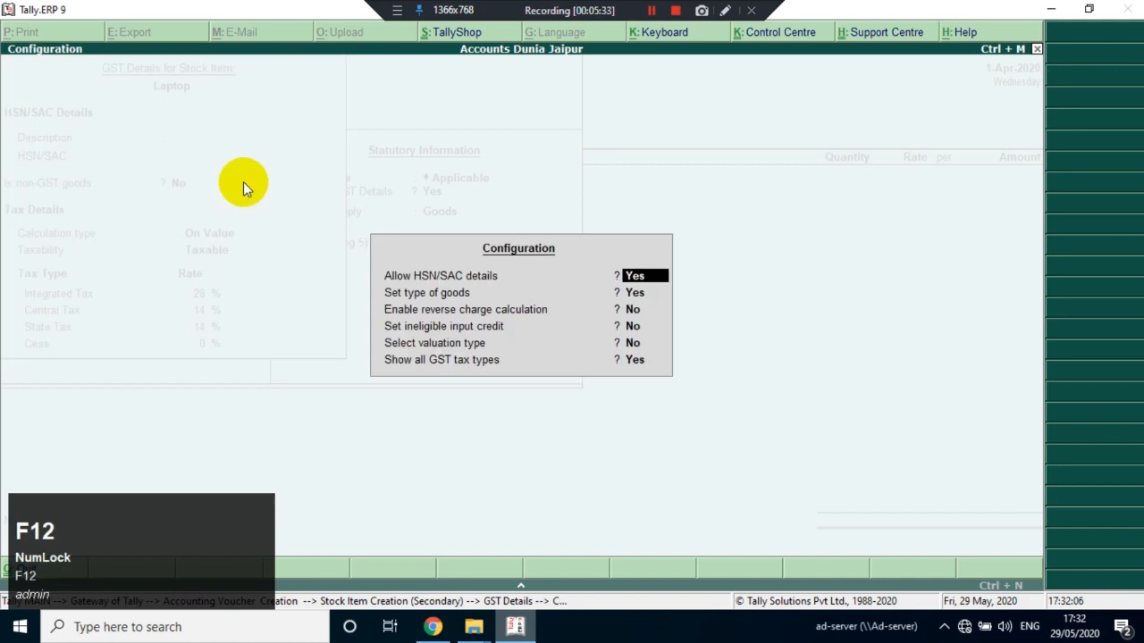
key("Return")
key("Return")
key("Return")
key("Return")
key("Return")
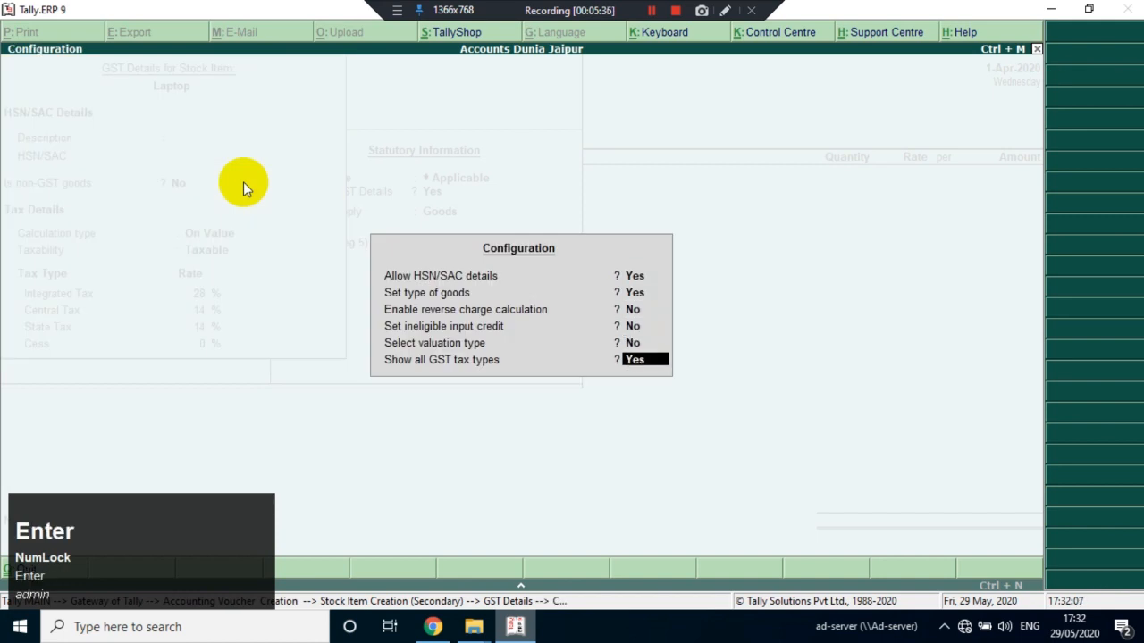
type("n")
key("Return")
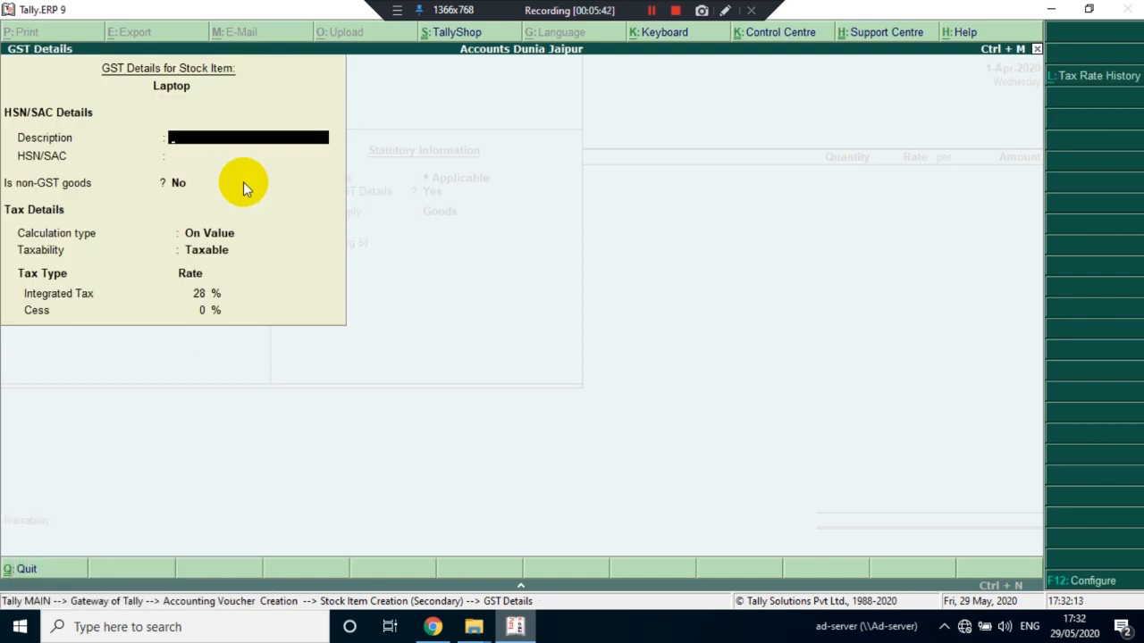
Restore Show all GST tax types to Yes in the GST details configuration
key("F12")
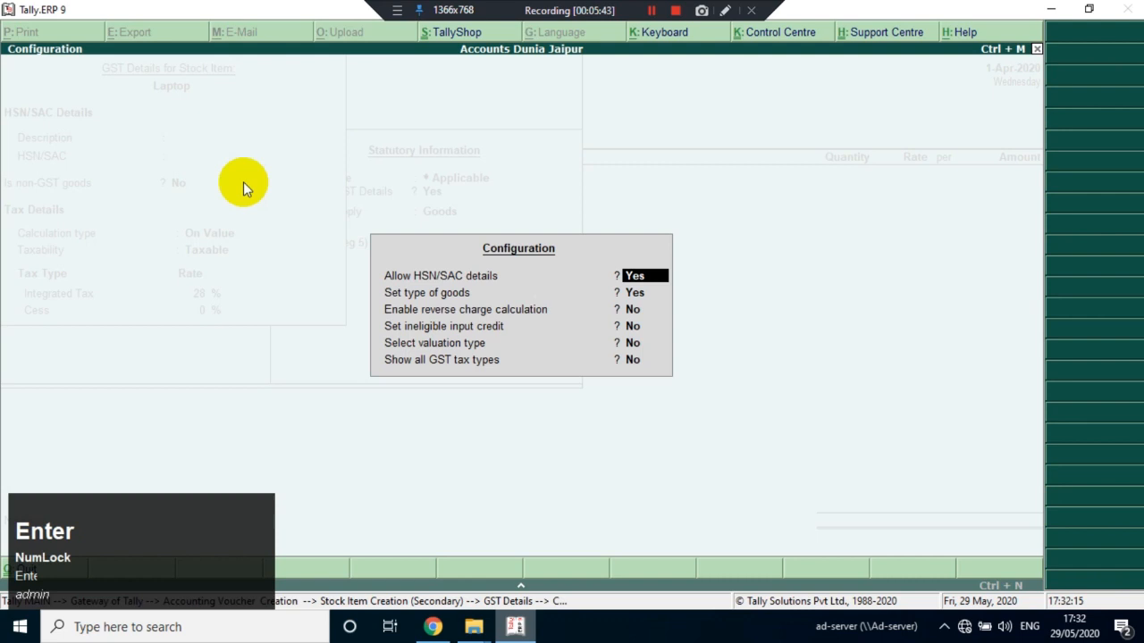
key("Return")
key("Return")
key("Return")
key("Return")
key("Return")
type("y")
Accept the Laptop's GST details with the HSN/SAC fields left blank and save the stock item
key("Return")
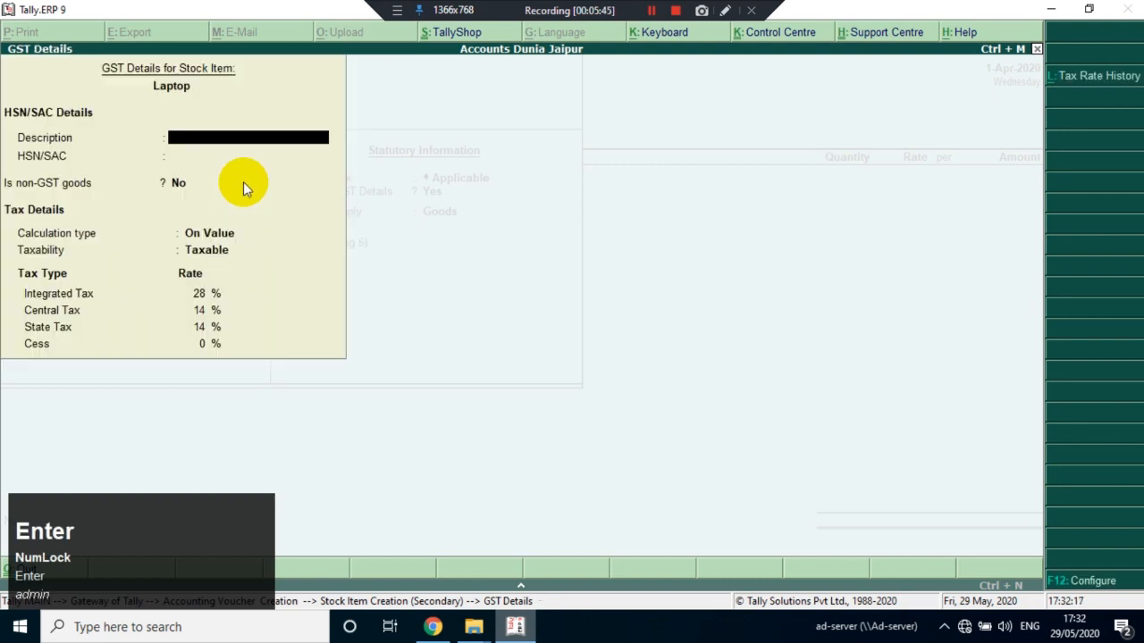
key("Return")
key("Return")
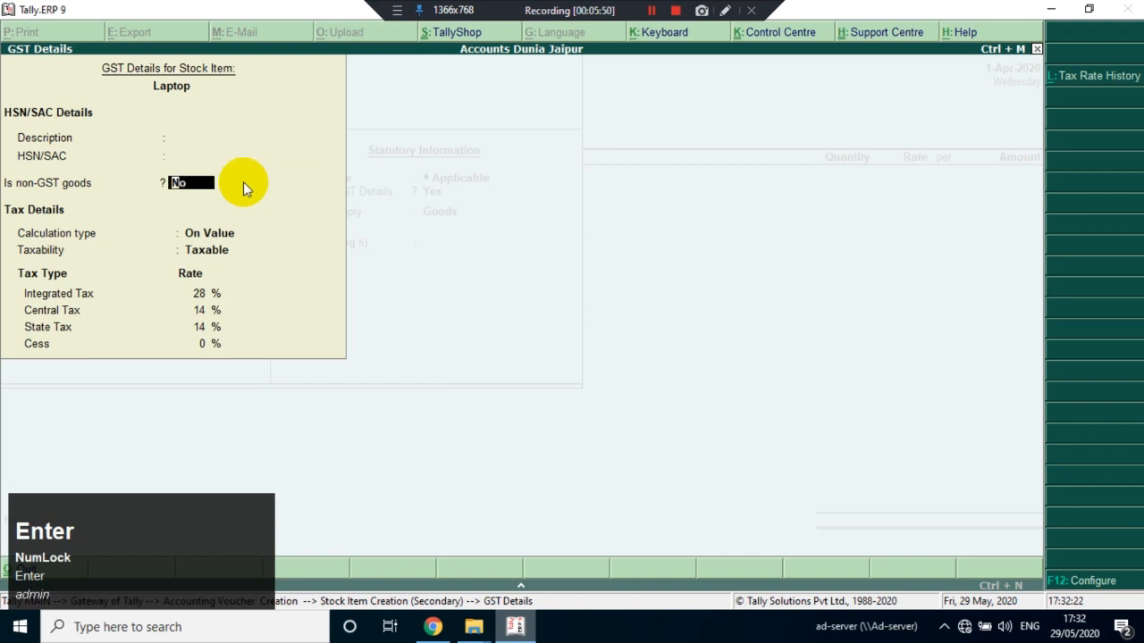
key("Return")
key("F12")
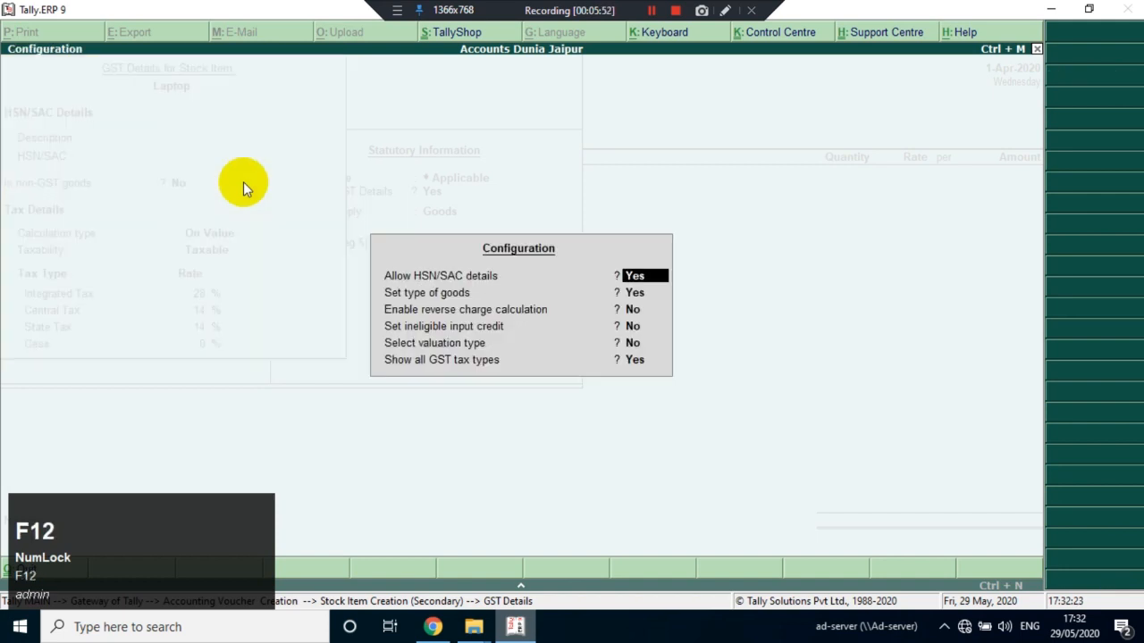
key("ctrl+a")
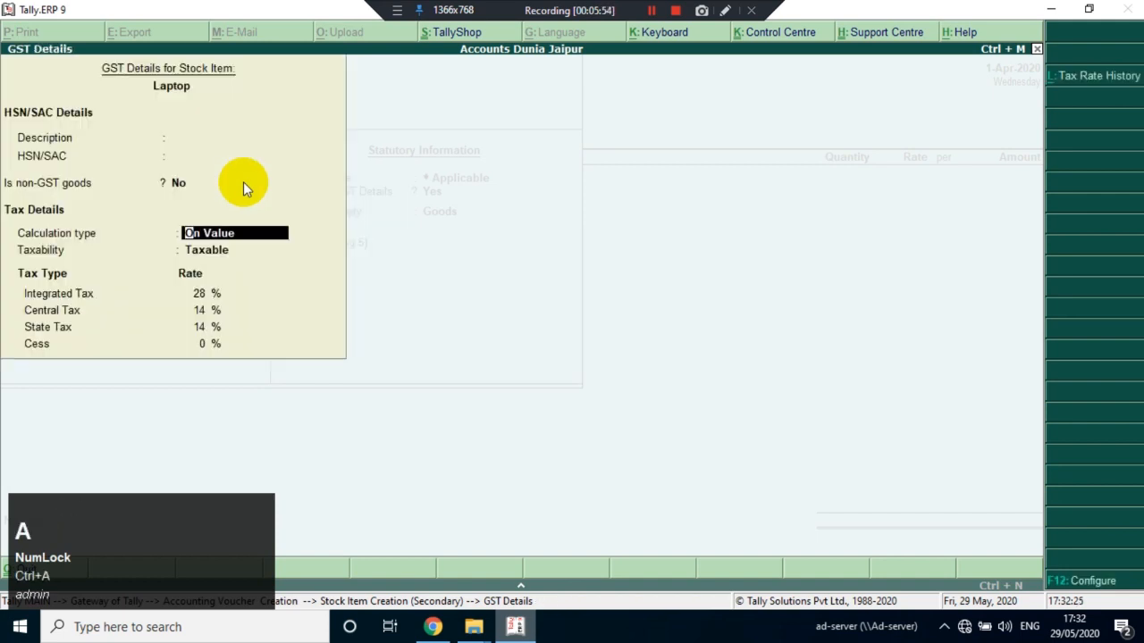
key("Return")
key("Return")
key("Return")
key("Return")
key("Return")
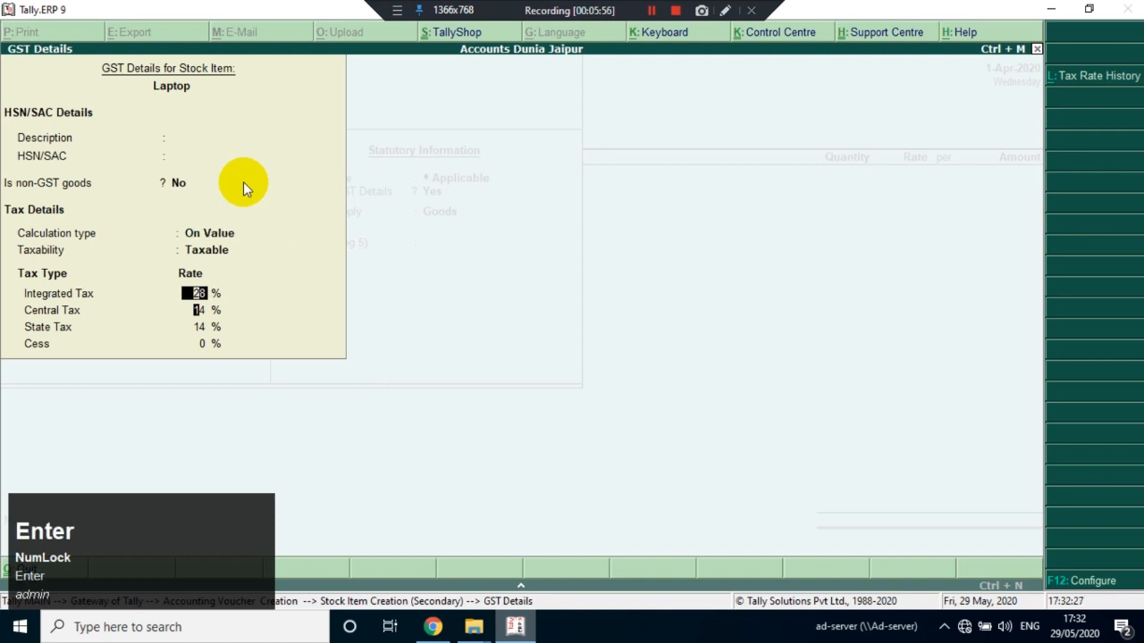
key("Return")
key("Return")
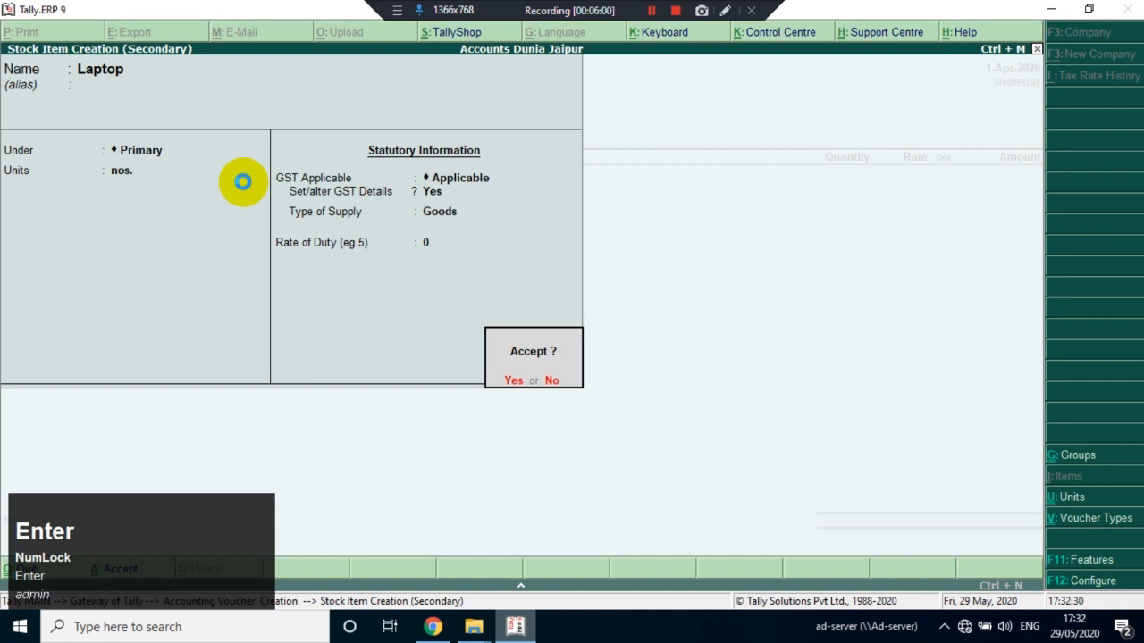
key("Return")
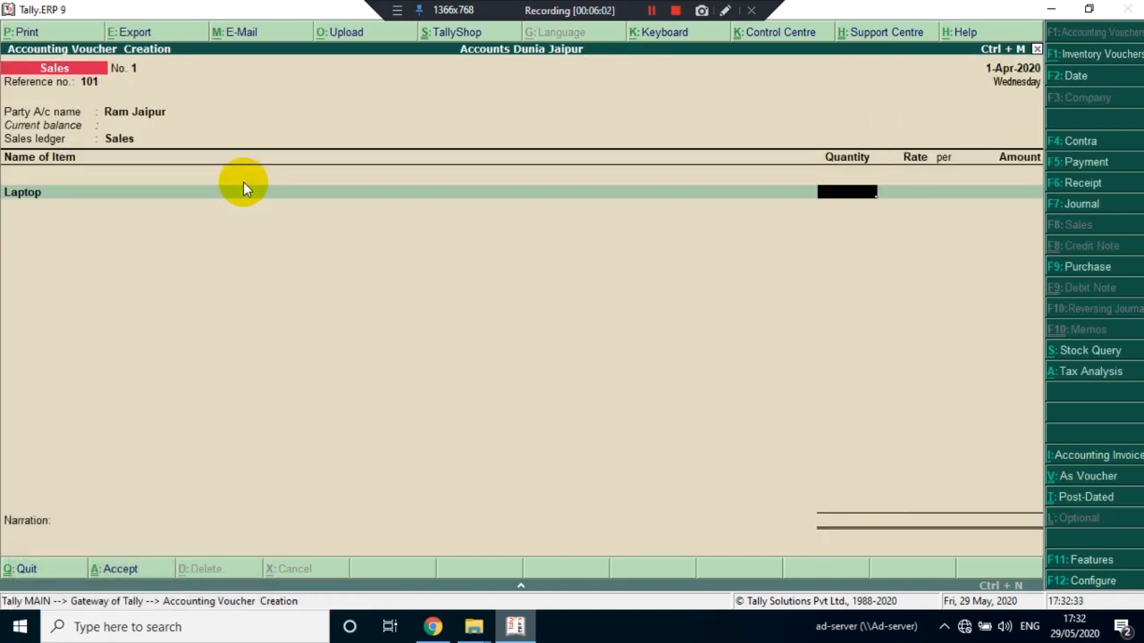
Enter a quantity of 5 nos. at a rate of 50,000 per nos. for the Laptop line
type("5")
key("Return")
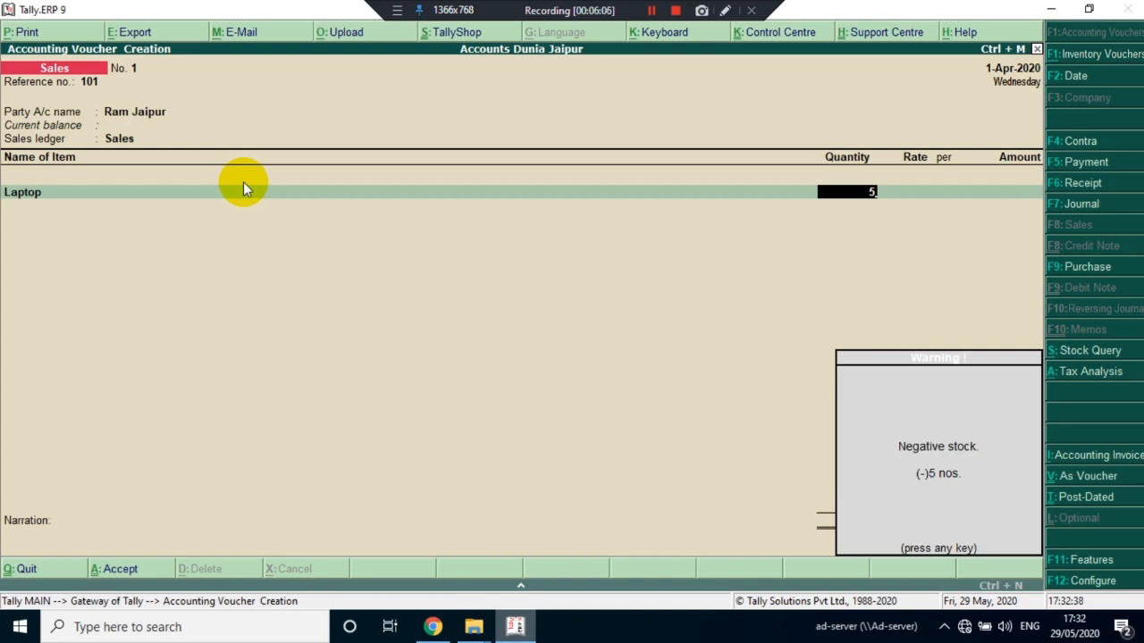
key("Return")
type("50000")
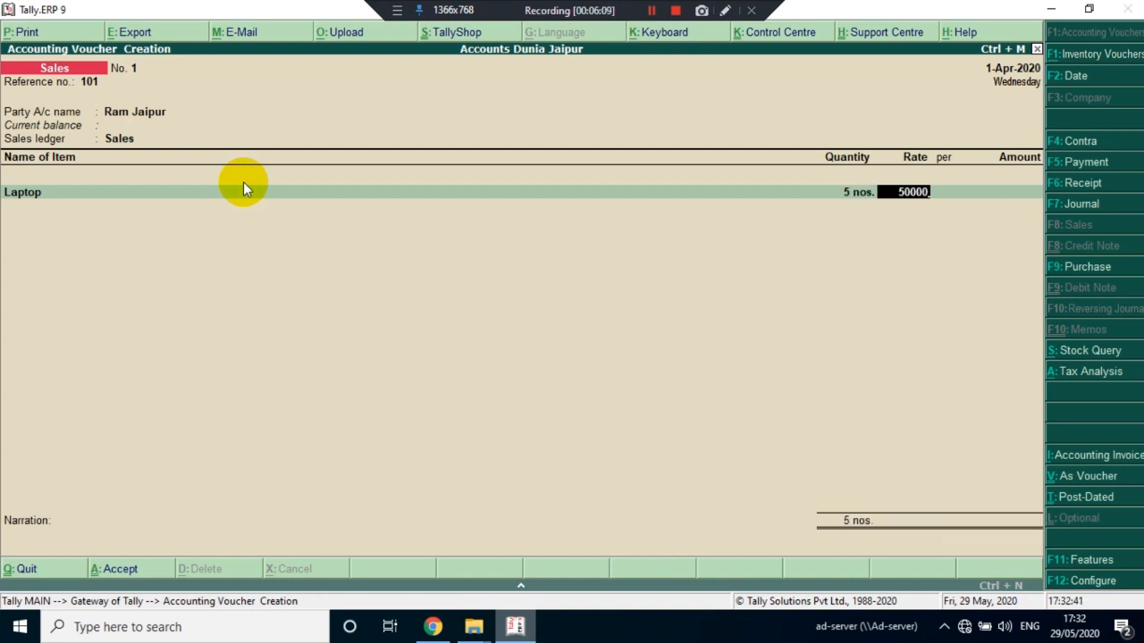
key("Return")
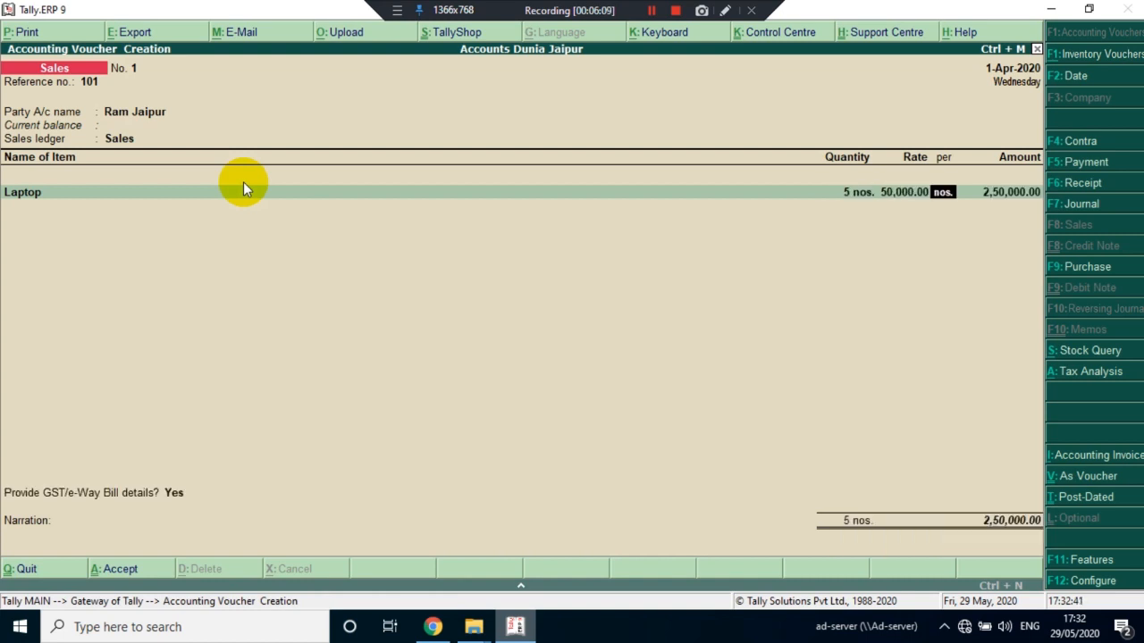
key("Return")
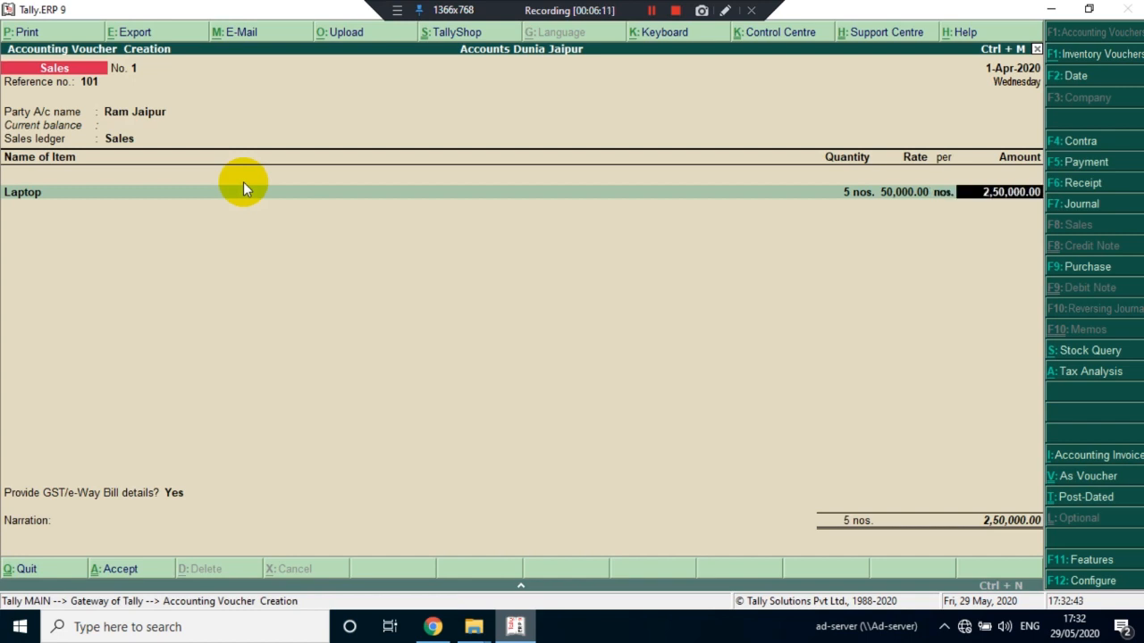
key("Return")
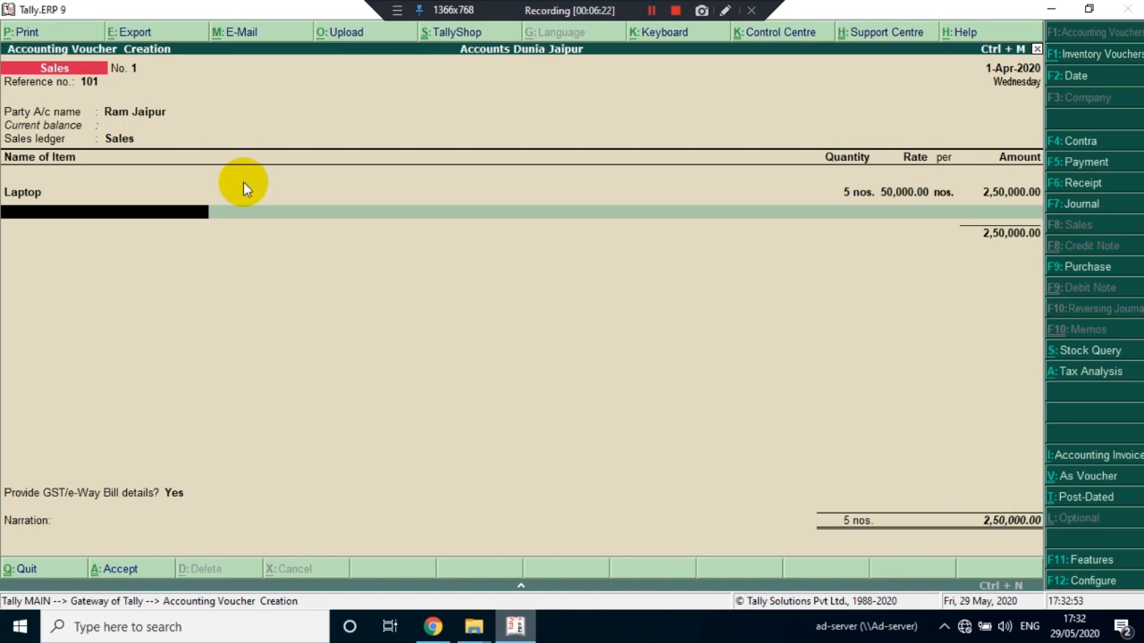
Start a new stock item named Apple Iphone under Primary with nos. as its unit
key("alt+c")
type("A")
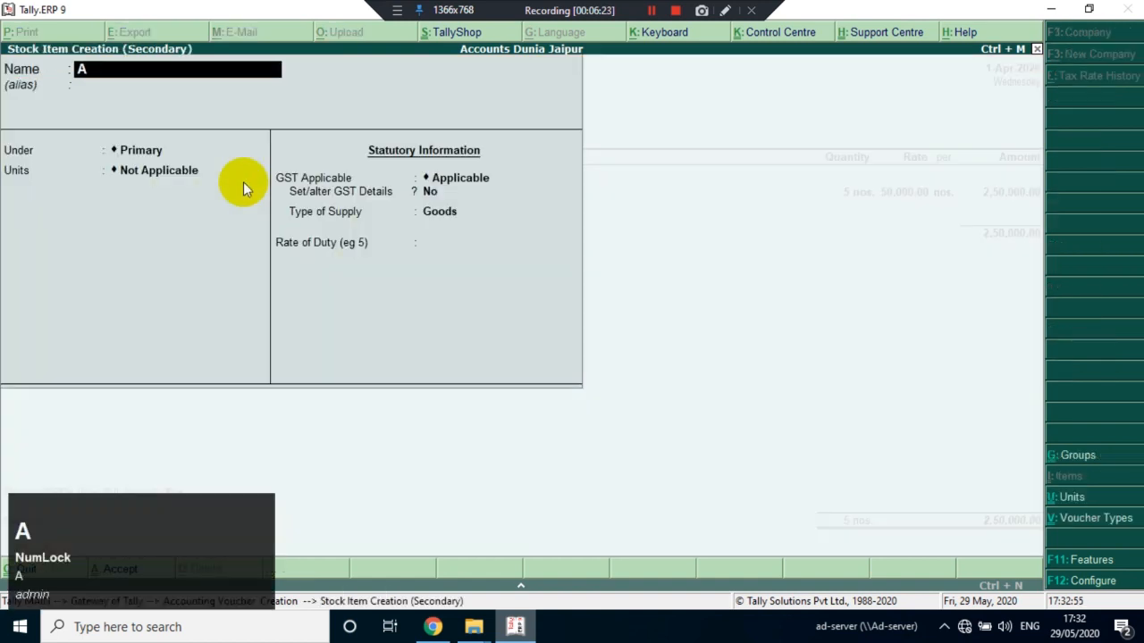
type("ppli")
key("BackSpace")
type("e")
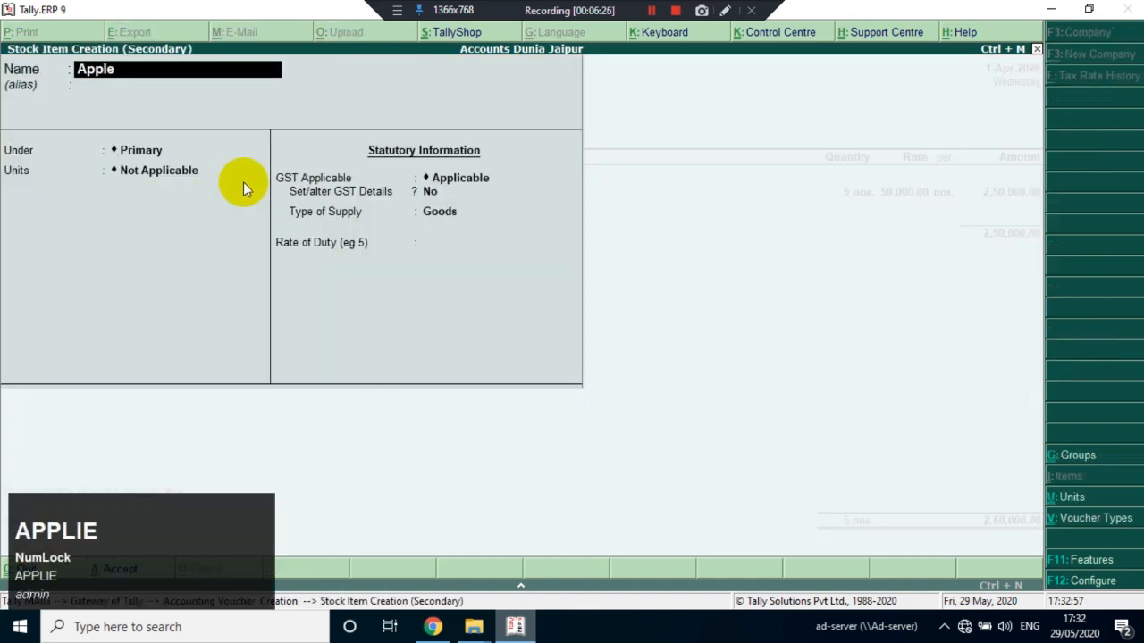
type(" Iphone")
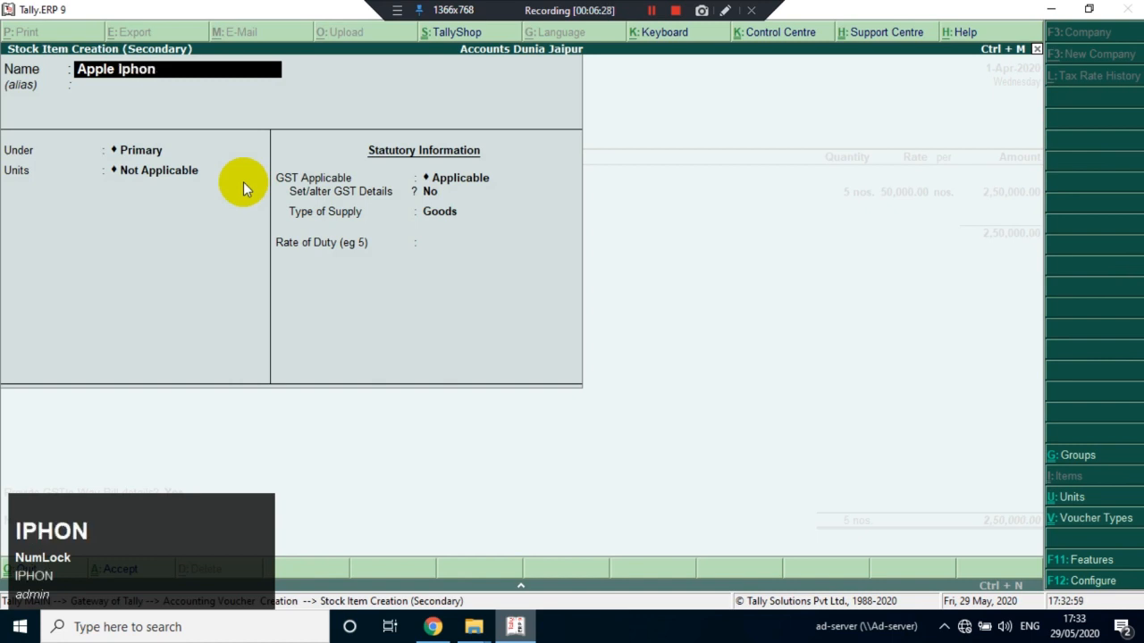
key("Return")
key("Return")
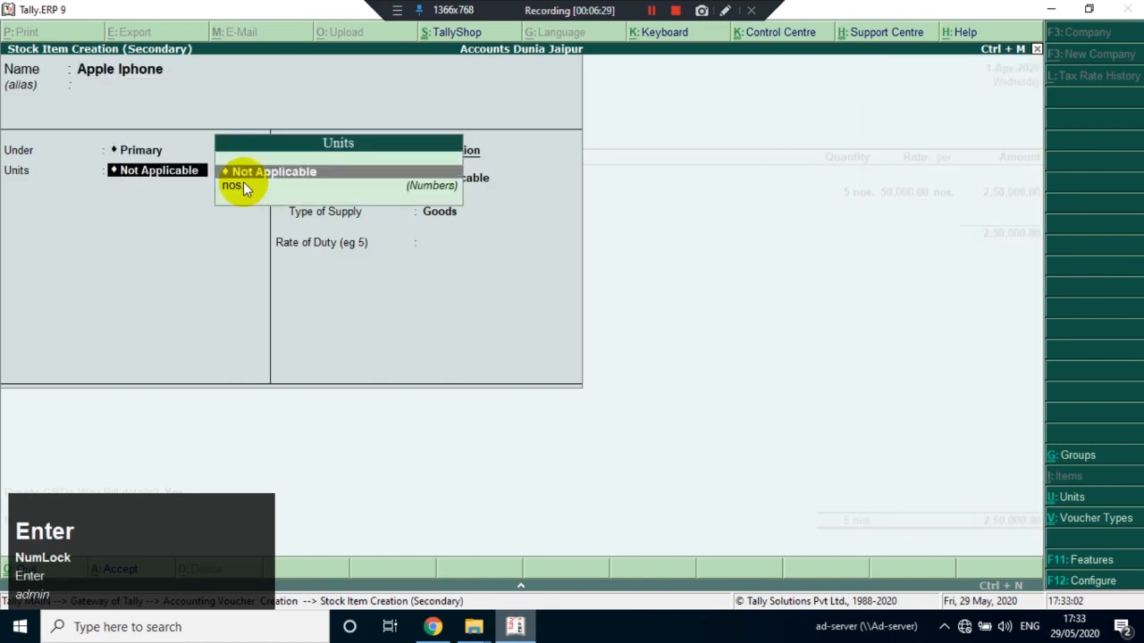
key("Down")
key("Return")
Enable GST details for the Apple Iphone, leave the HSN/SAC fields blank, and set its taxability to Taxable
key("Return")
key("y")
key("Return")
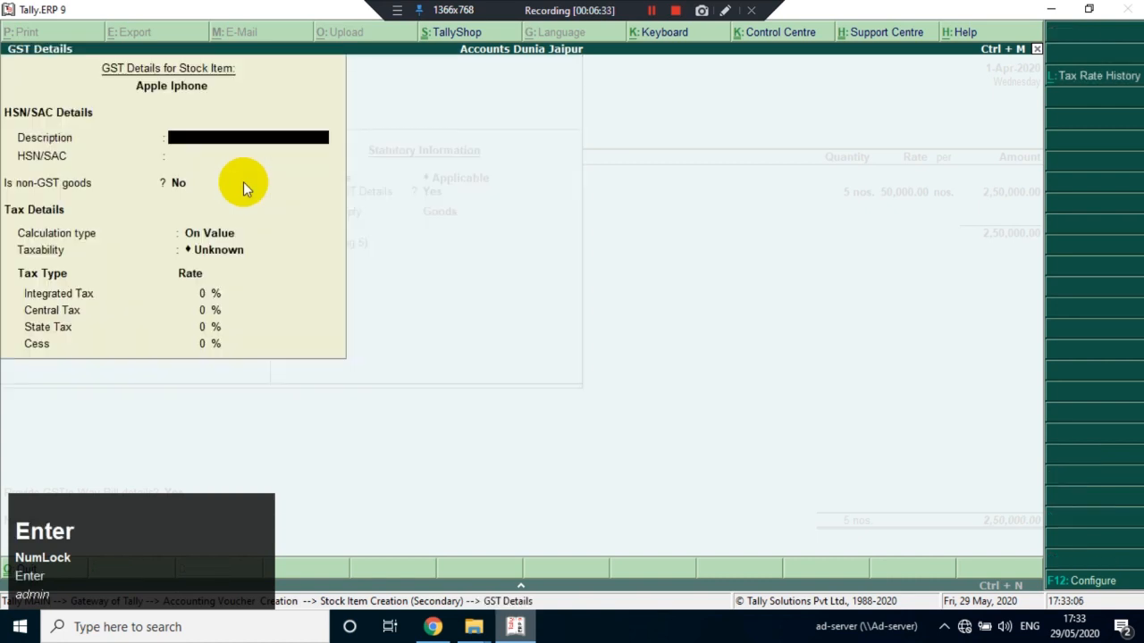
key("Return")
key("Return")
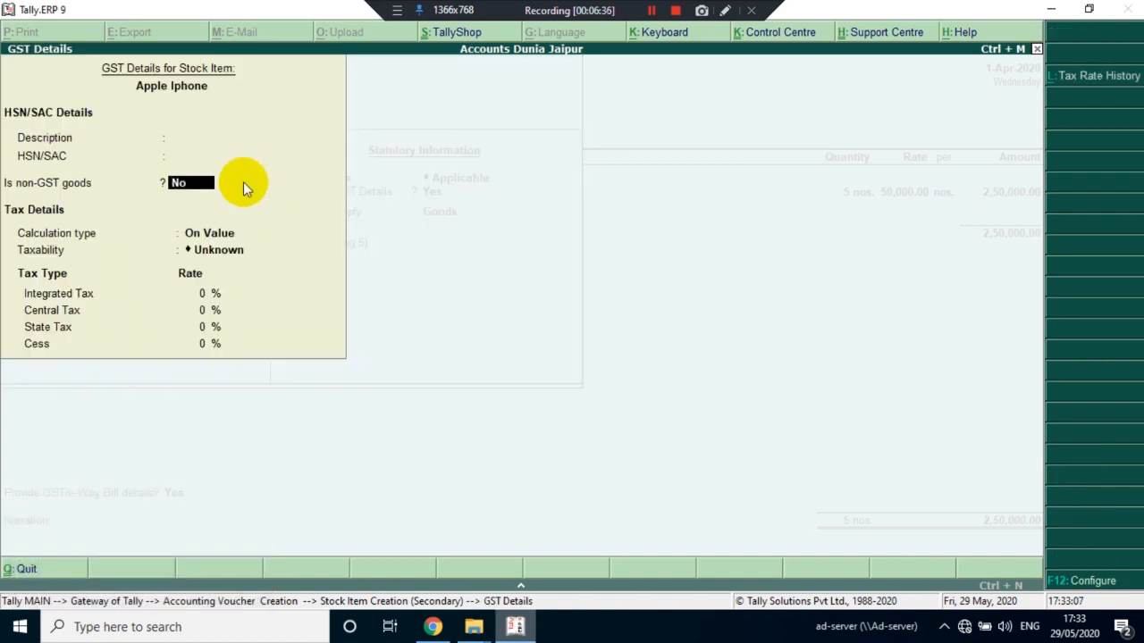
key("Return")
key("Return")
key("Down")
key("Down")
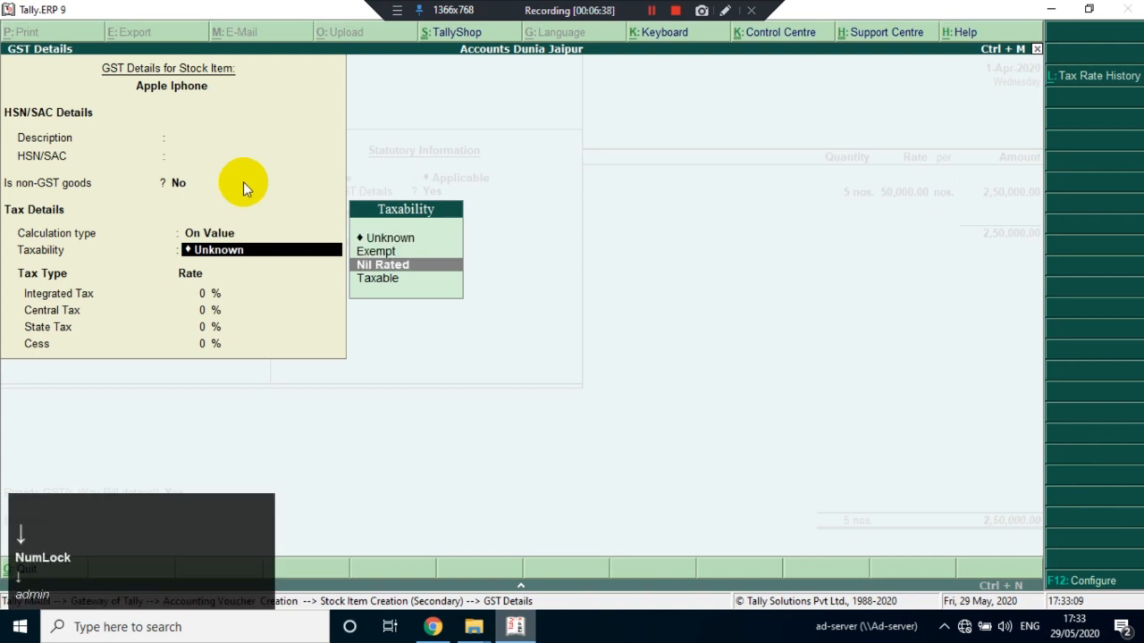
key("Down")
key("Return")
Set the Apple Iphone's integrated tax rate to 18%, keep the cess at 0%, and save the stock item
type("18")
key("Return")
key("Return")
key("Return")
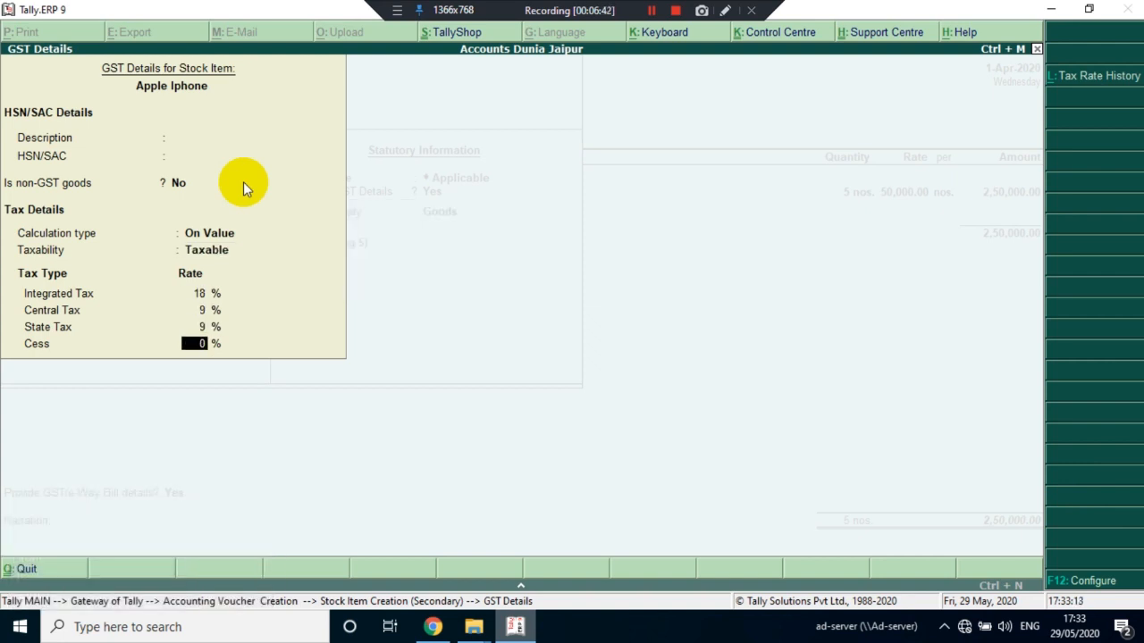
key("Return")
key("Return")
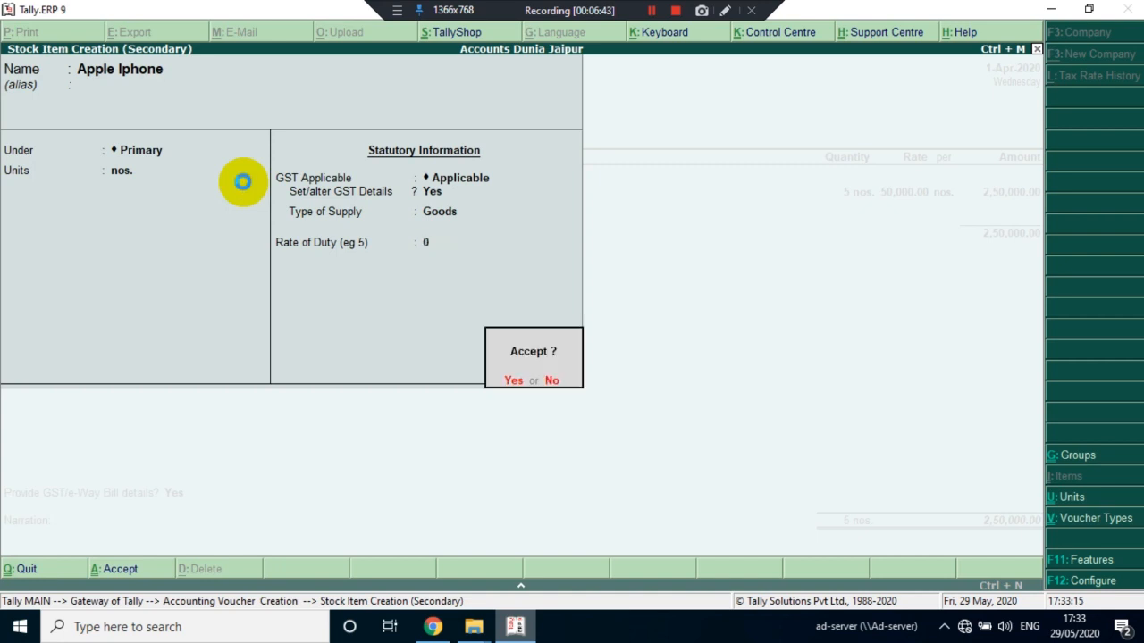
key("Return")
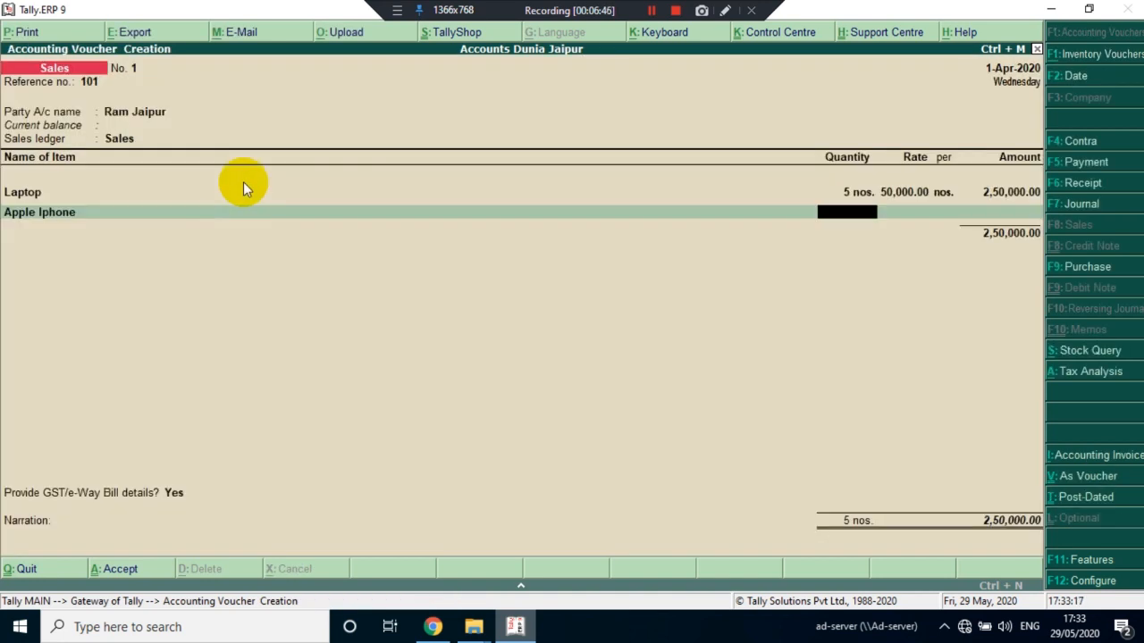
Enter a quantity of 20 nos. at a rate of 62,000 per nos. for the Apple Iphone line
type("20")
key("Return")
key("Return")
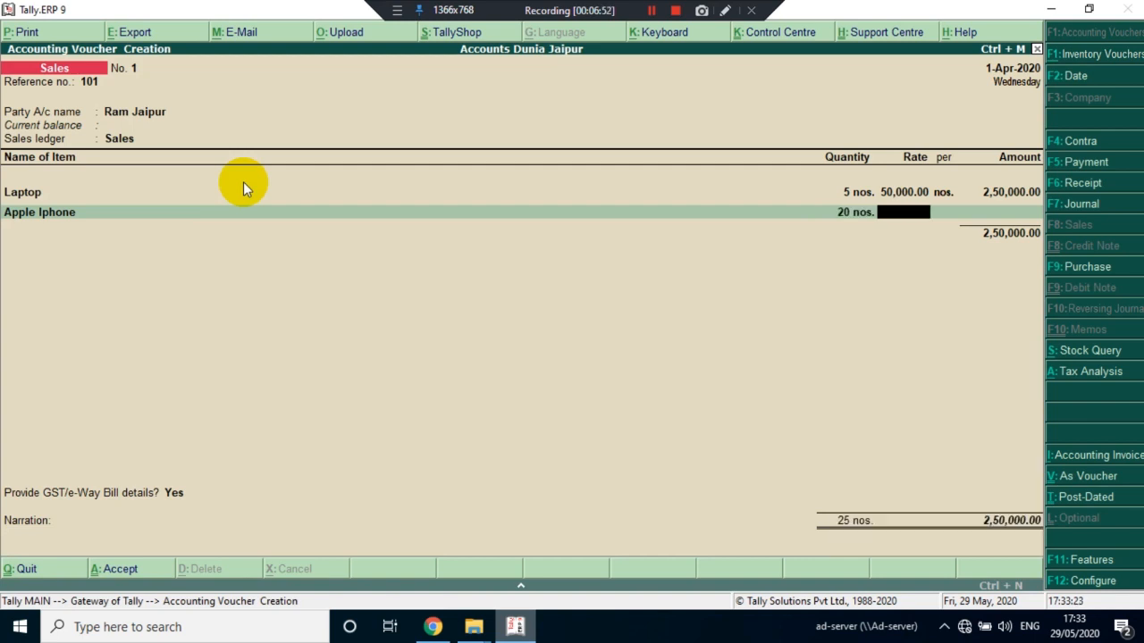
type("62,000")
key("Return")
key("Return")
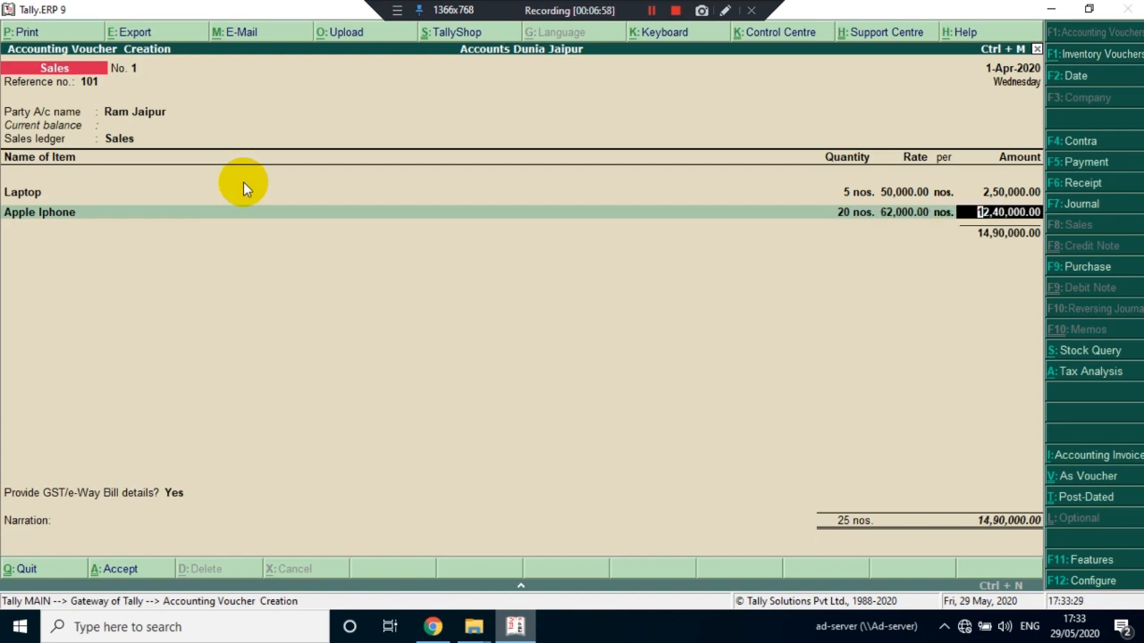
key("Return")
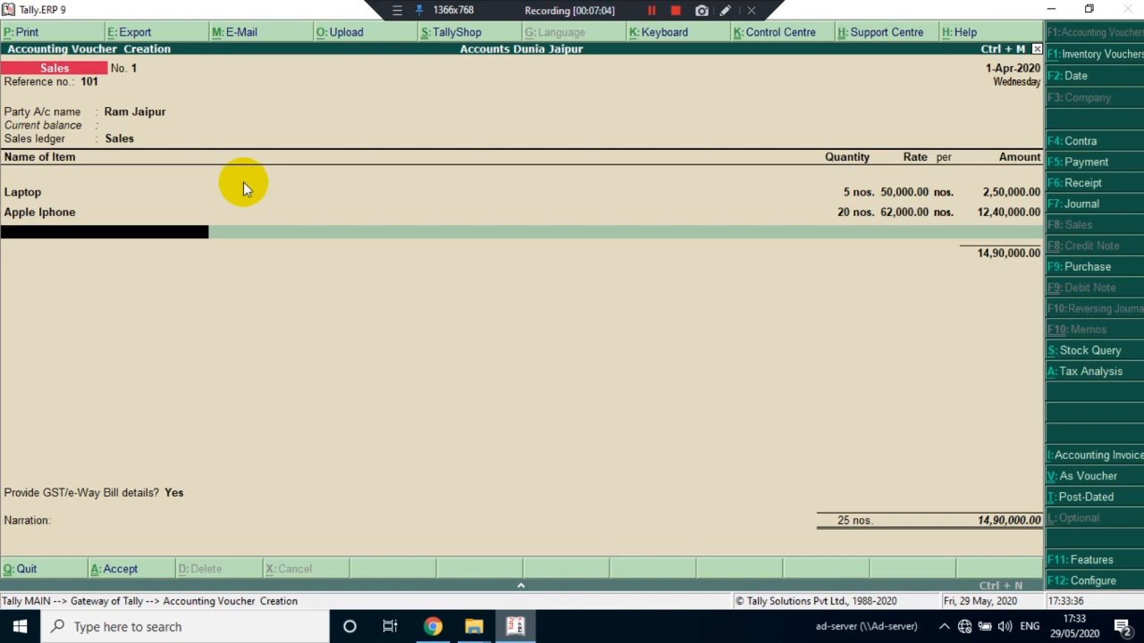
End the invoice's item list and start a new ledger named CGST from the line below the subtotal
key("Return")
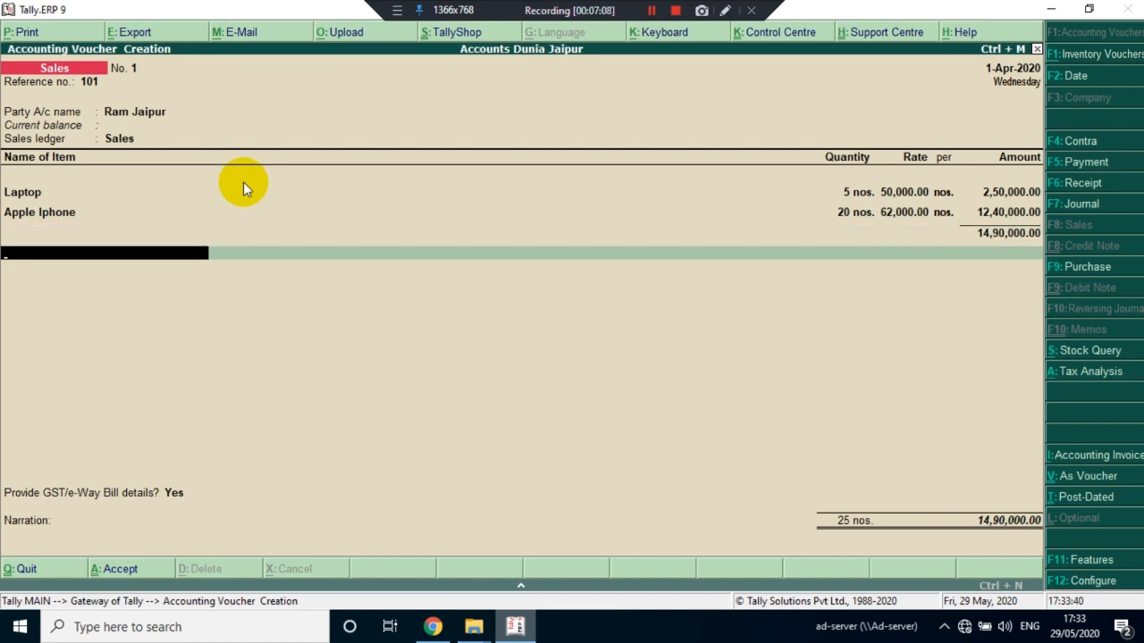
type("c")
key("alt+c")
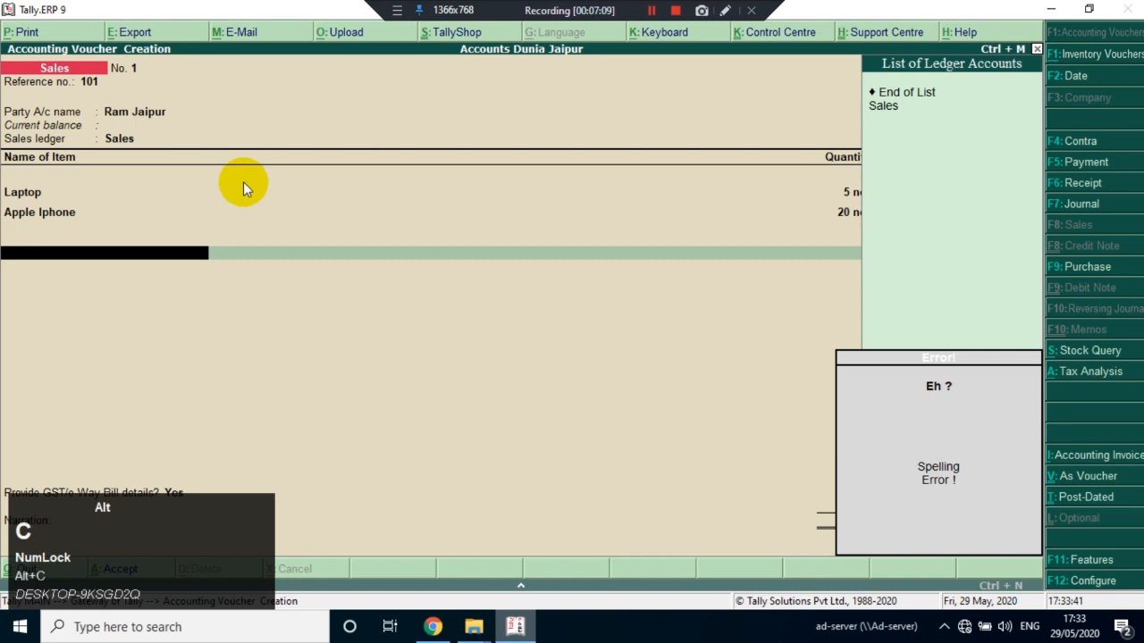
type("Cg")
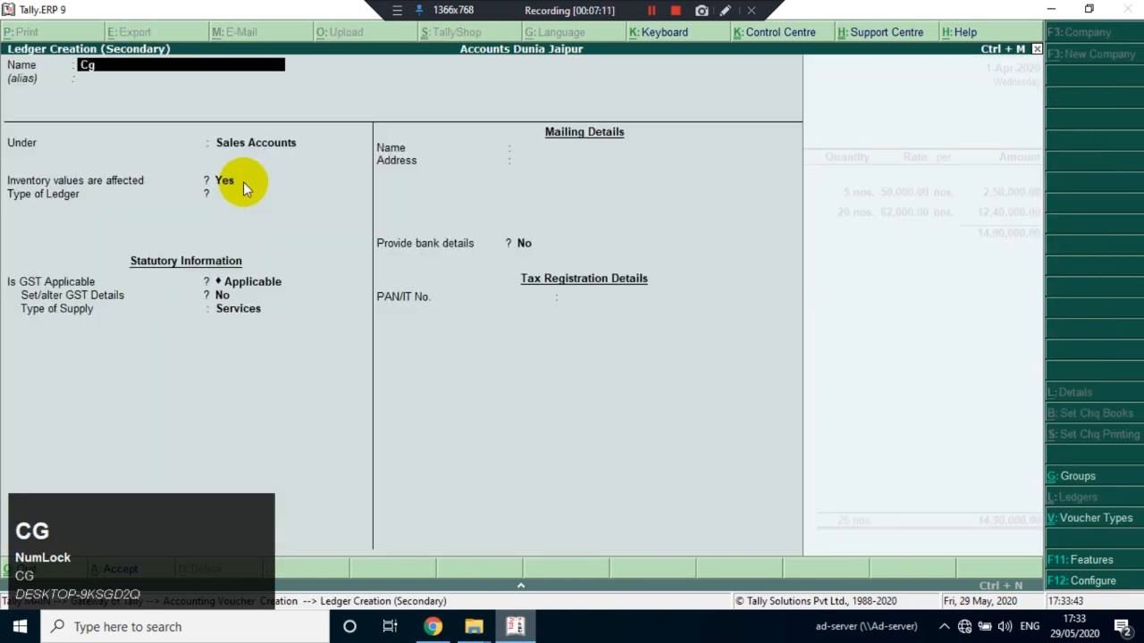
type("st")
key("BackSpace")
key("BackSpace")
key("Caps_Lock")
type("GST")
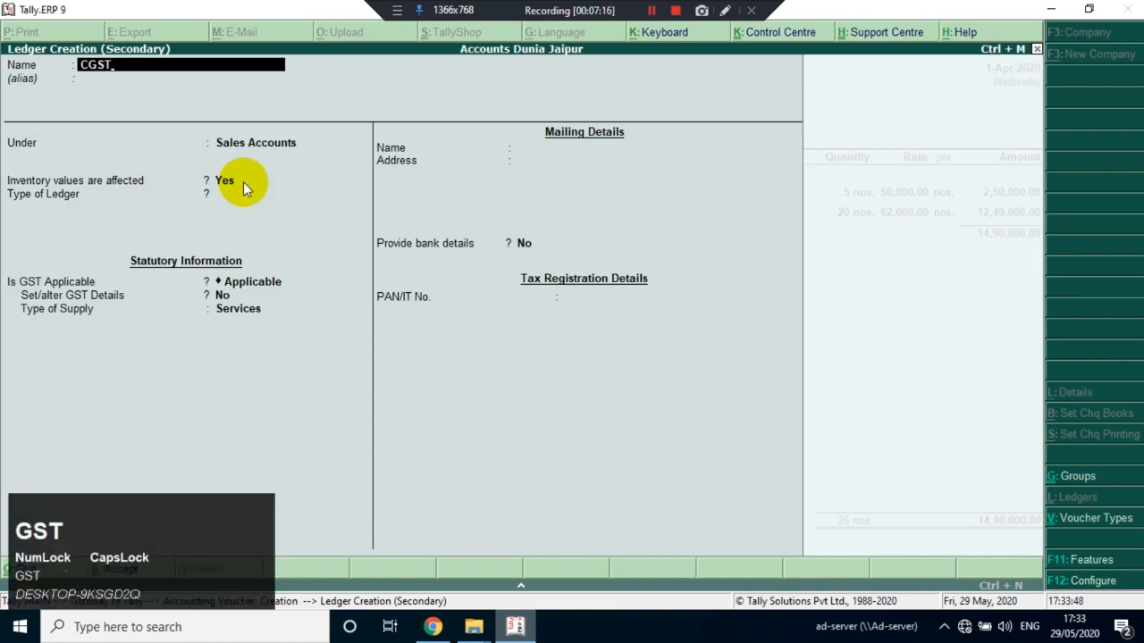
key("Return")
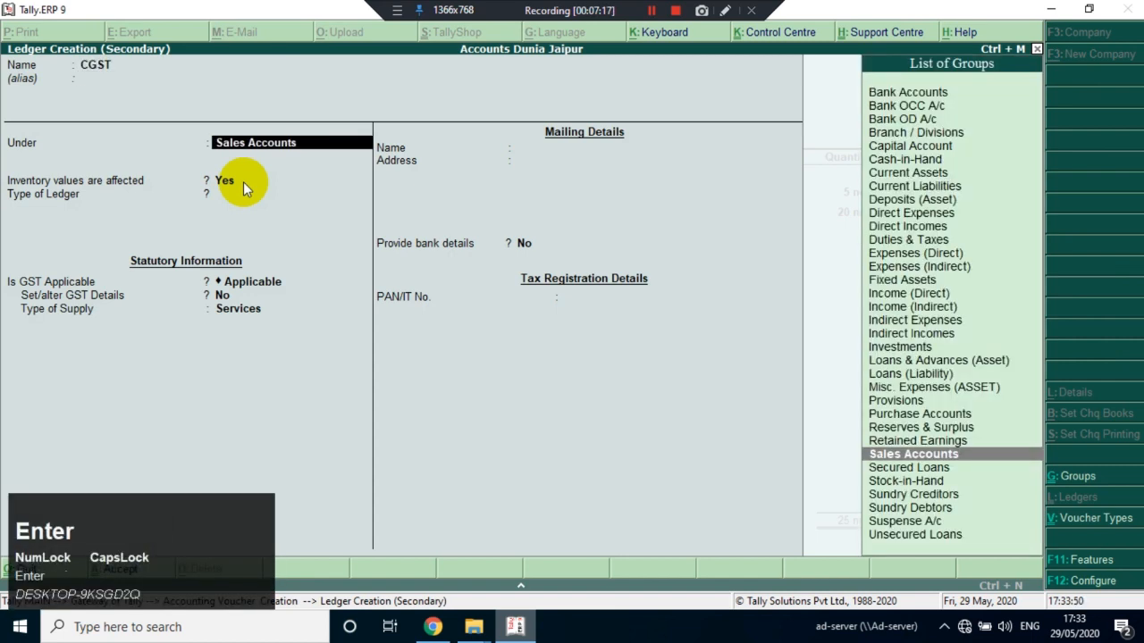
Place the CGST ledger under Duties & Taxes with GST as the duty type and Central Tax as the tax type
type("DUT")
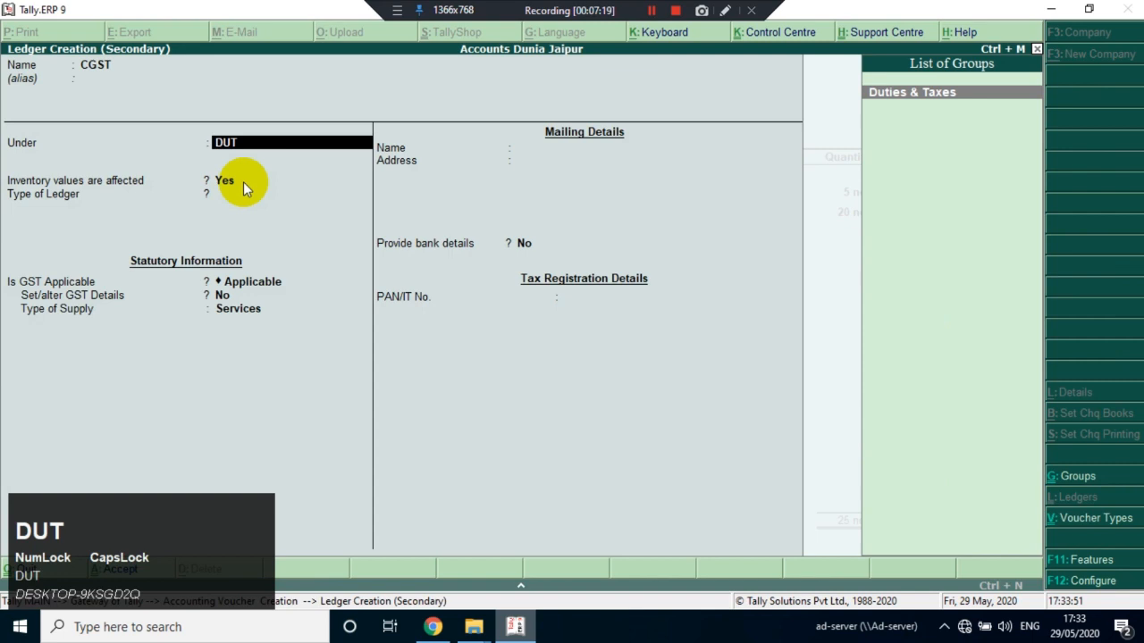
key("Return")
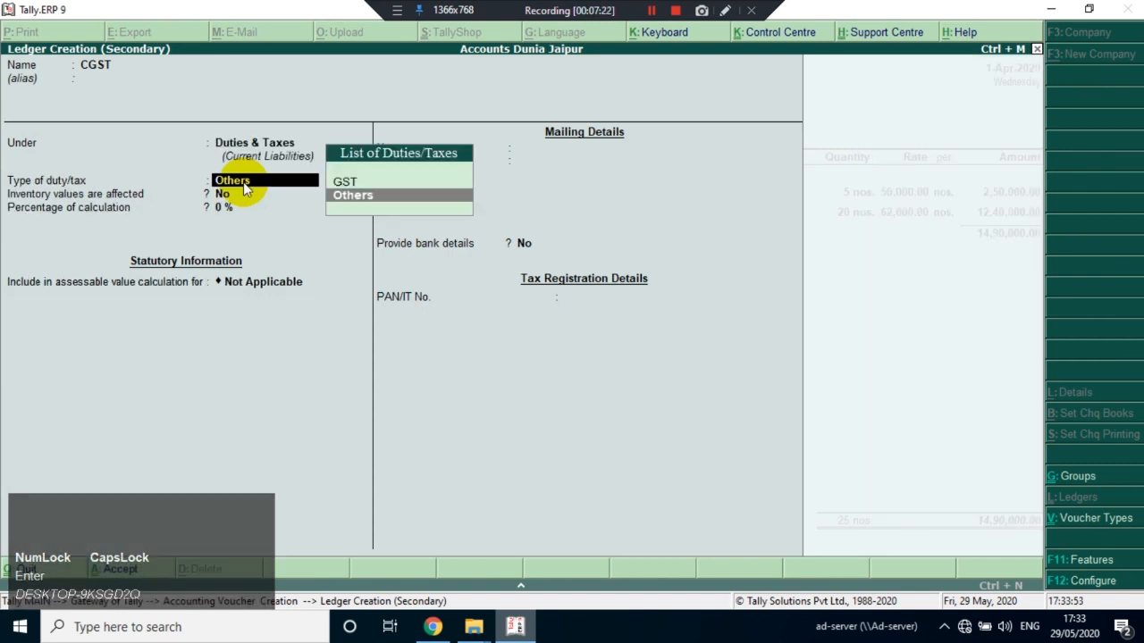
key("Up")
key("Return")
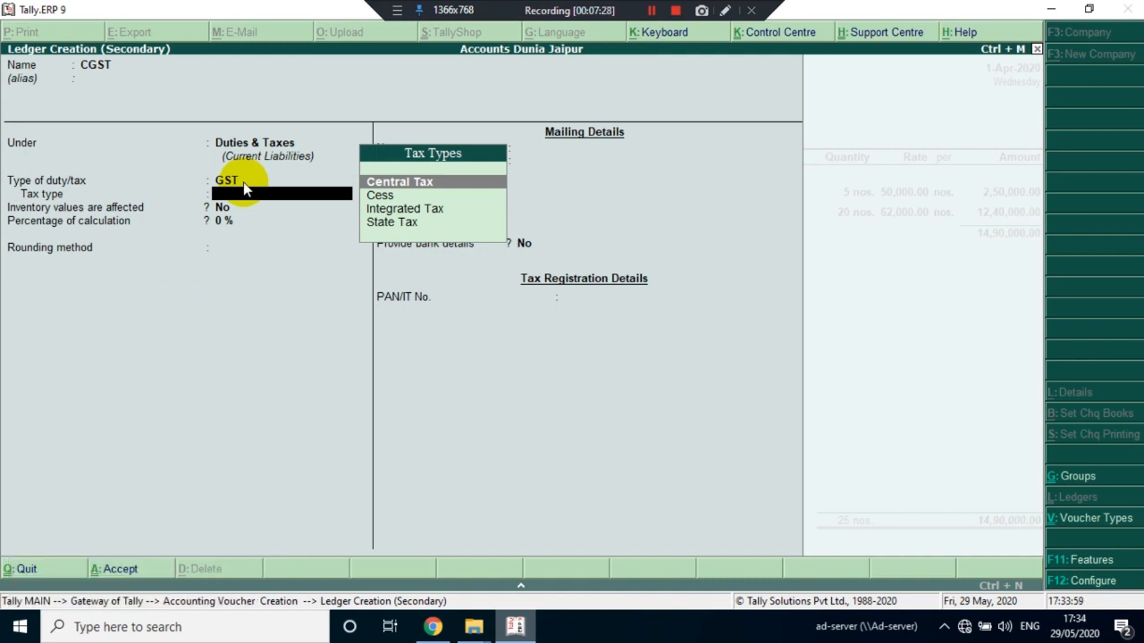
key("Return")
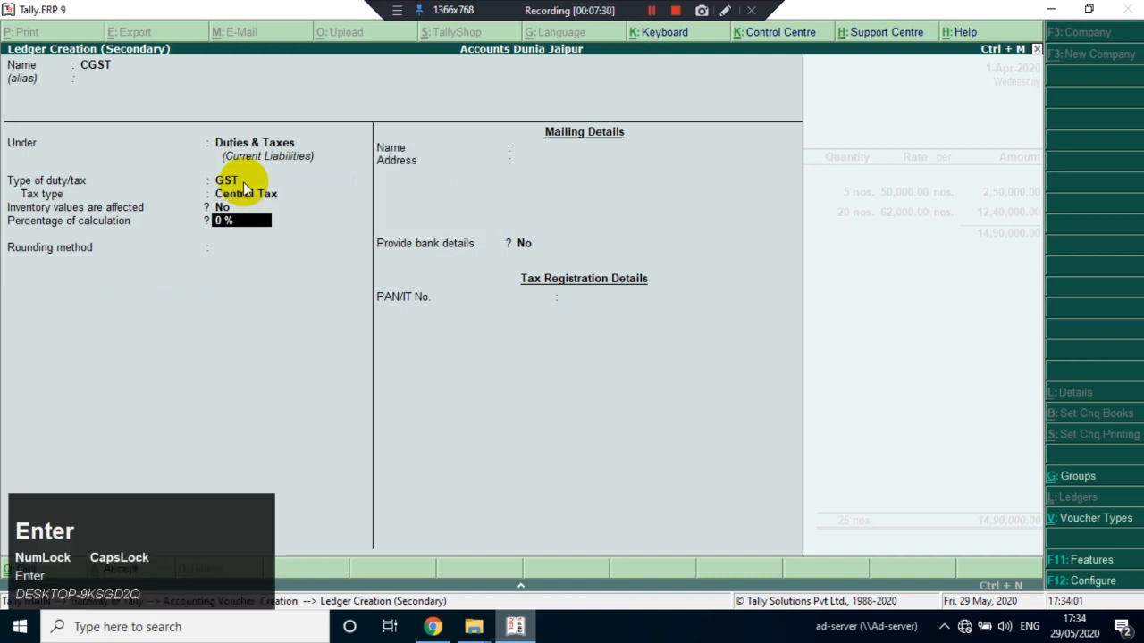
Save the CGST ledger with 0% calculation and no rounding method, and add it to the invoice with a blank description
key("Return")
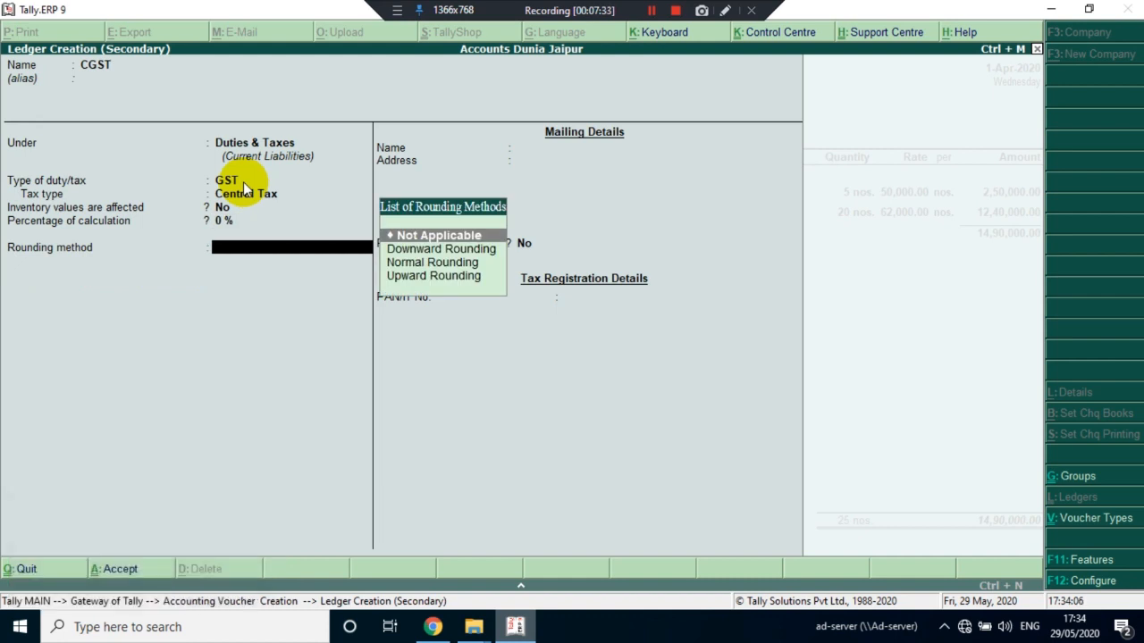
key("Return")
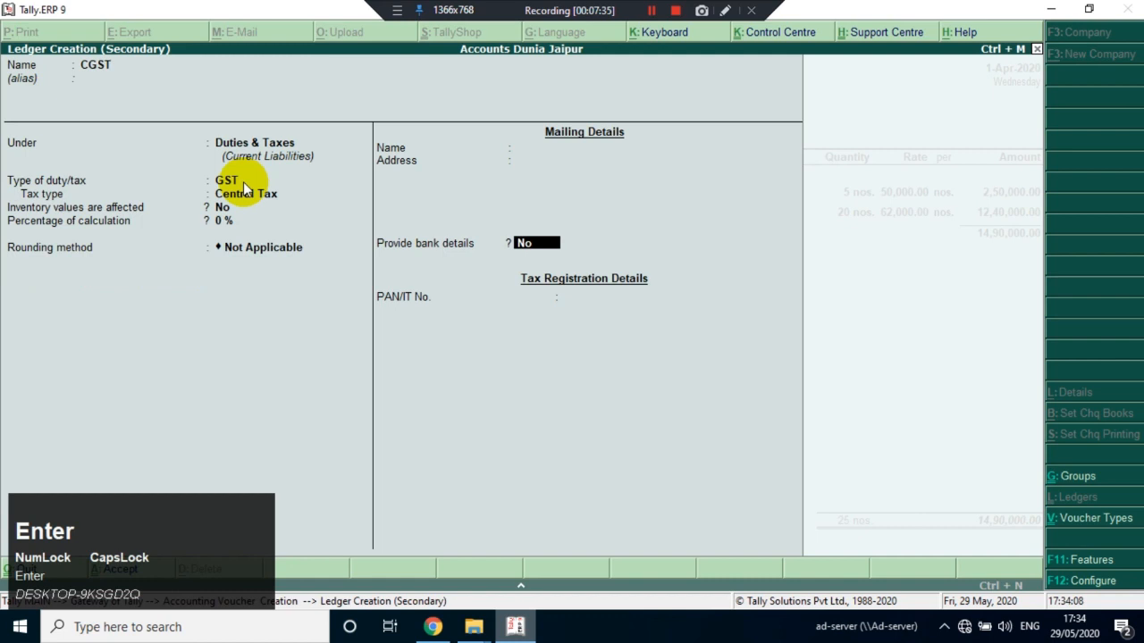
key("Return")
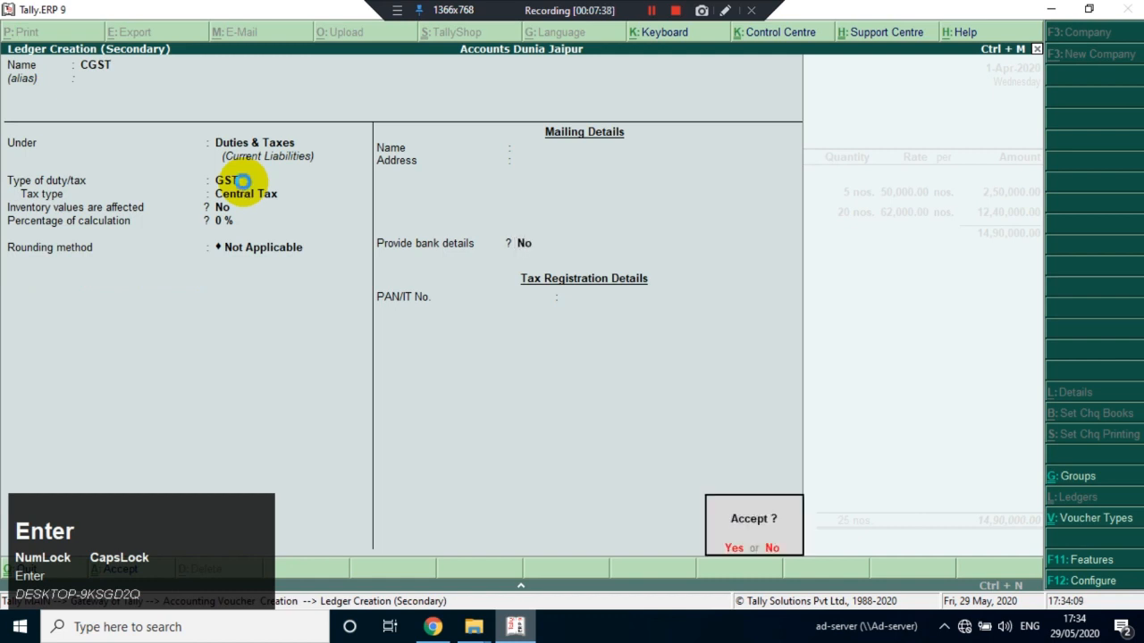
key("Return")
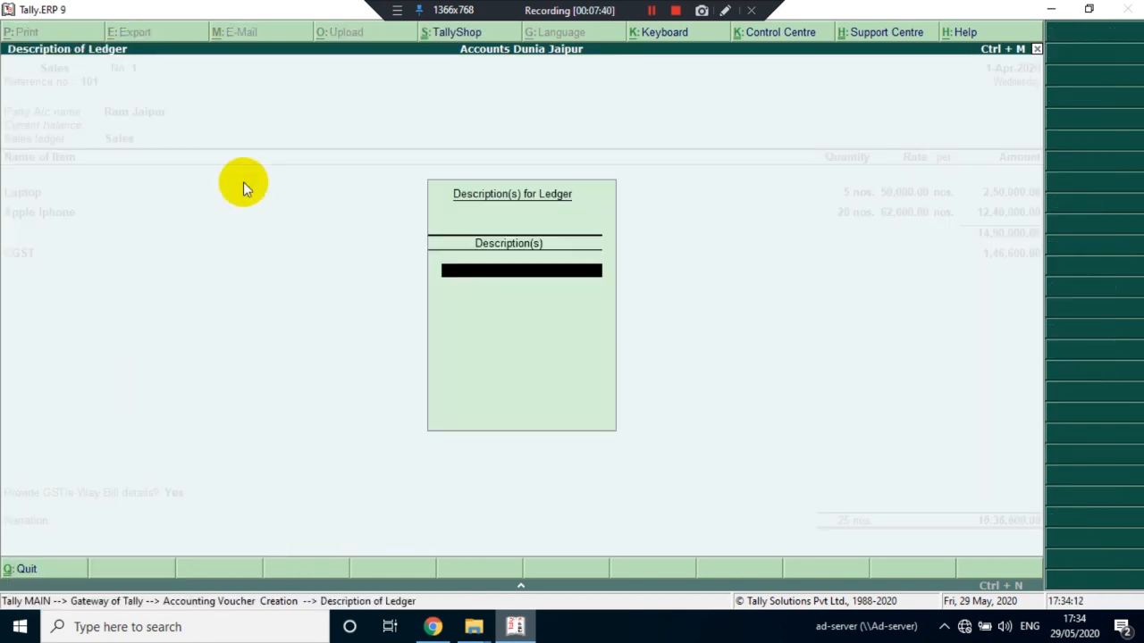
key("Return")
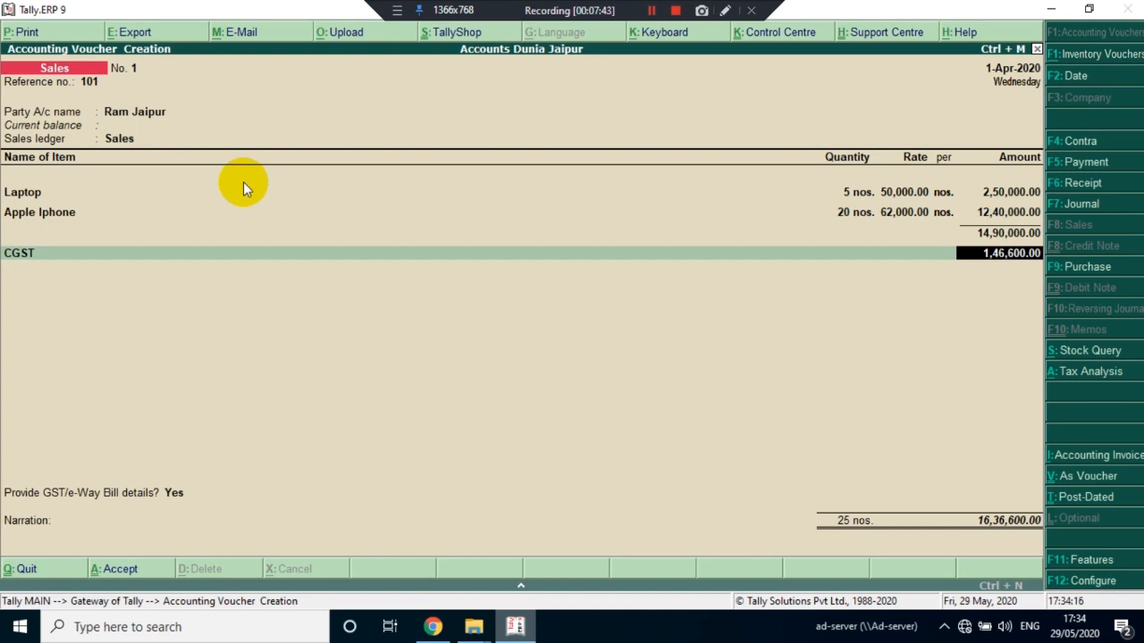
key("Return")
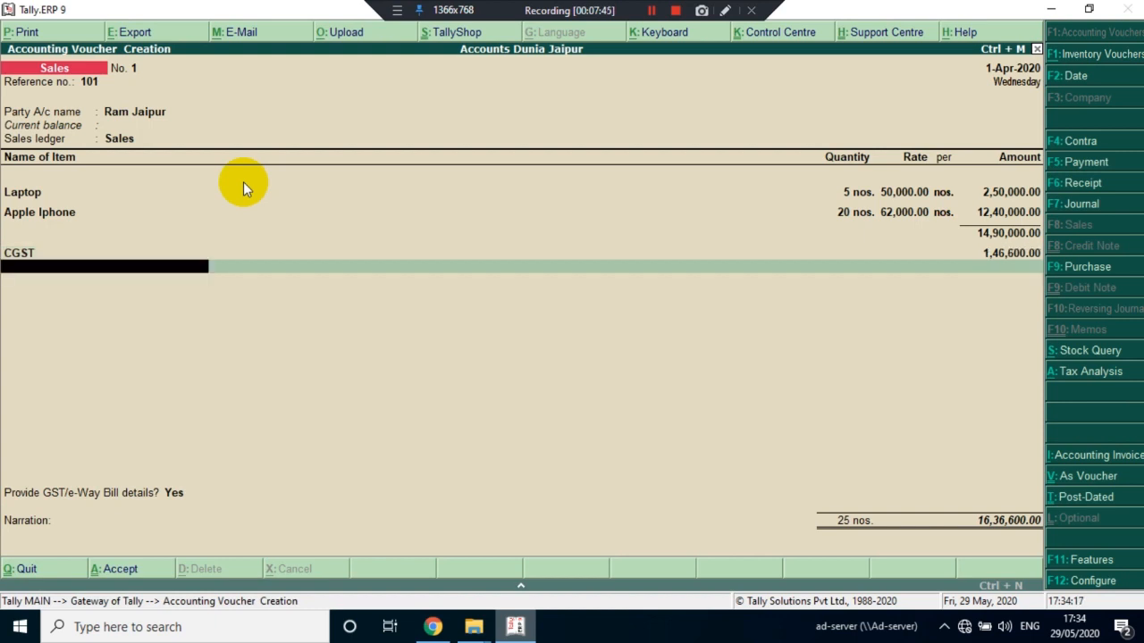
Start a new ledger named SGST under Duties & Taxes with duty type GST and tax type State Tax
key("alt+c")
type("SGST")
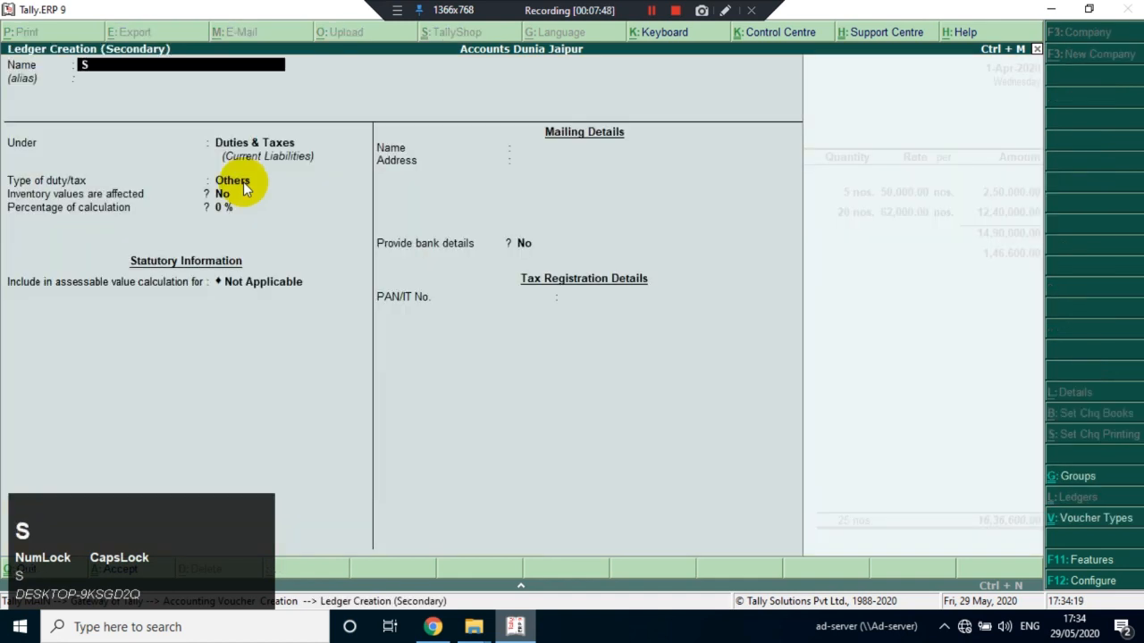
key("Return")
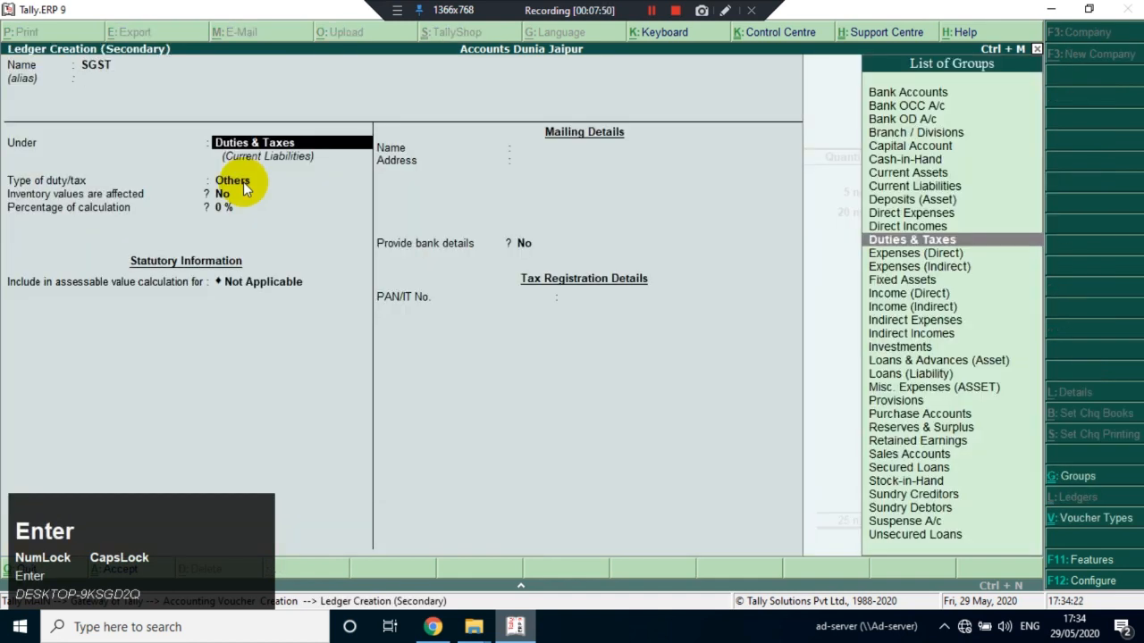
key("Return")
key("Up")
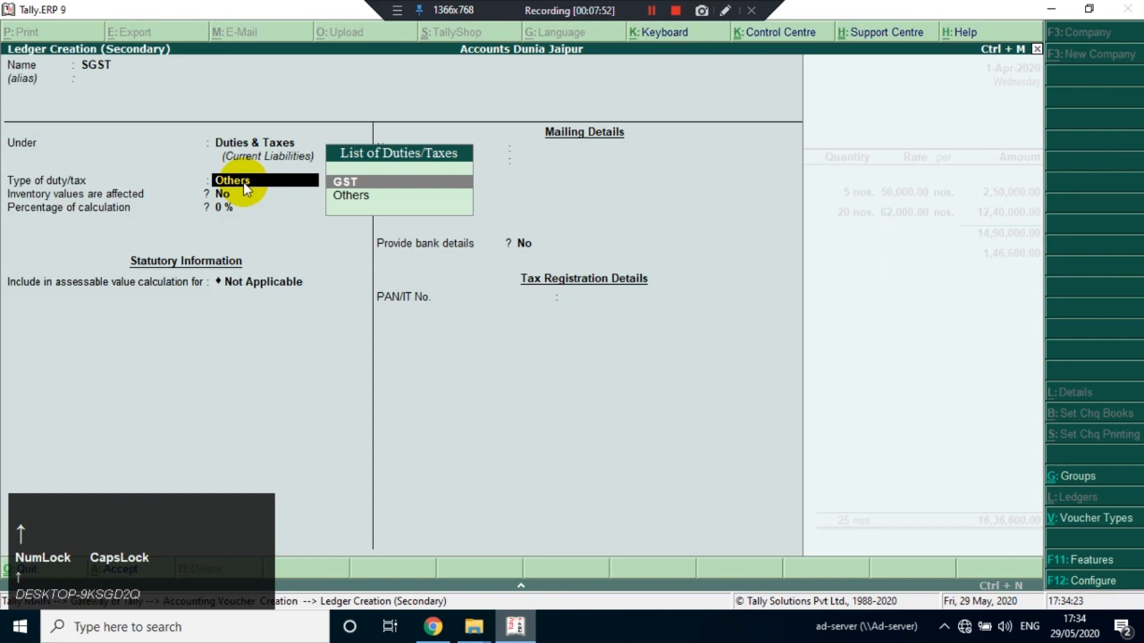
key("Return")
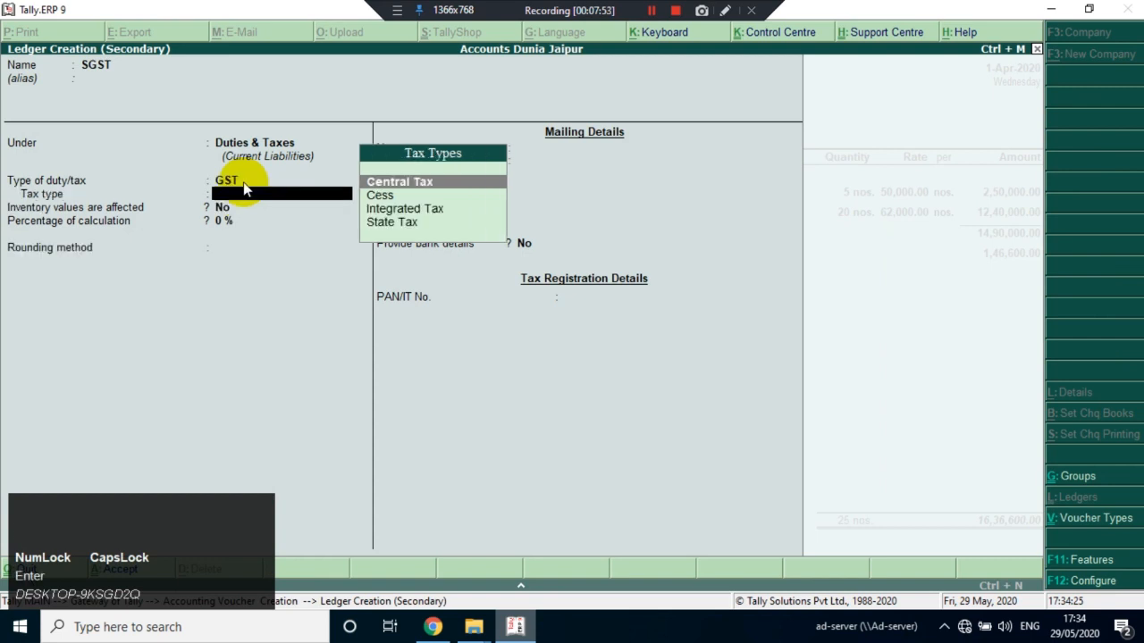
key("Down")
key("Down")
key("Down")
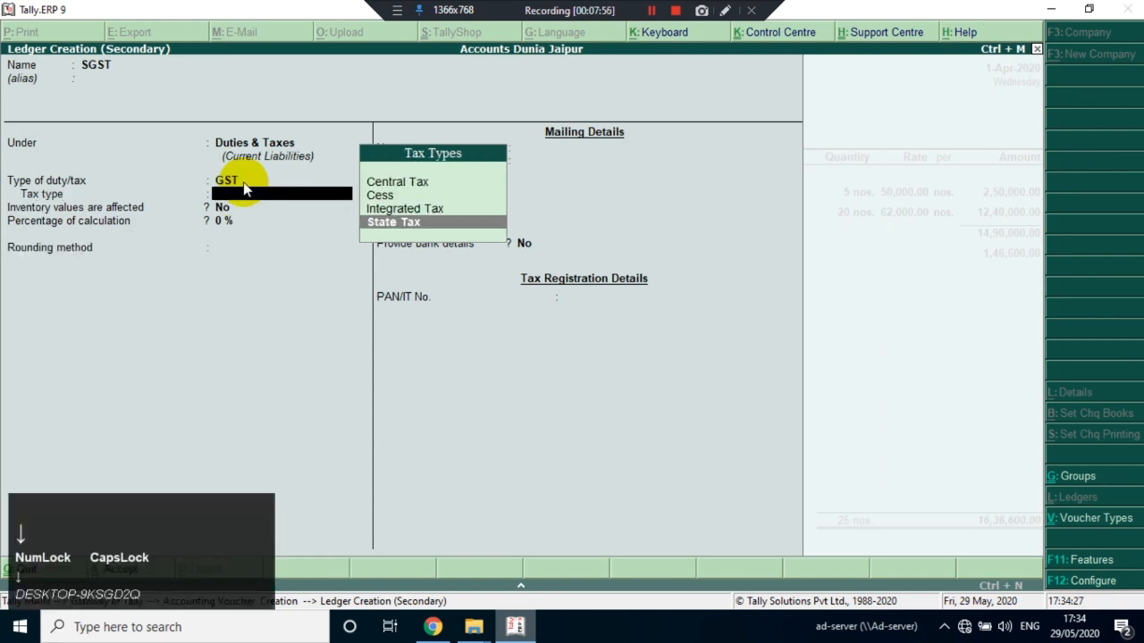
key("Return")
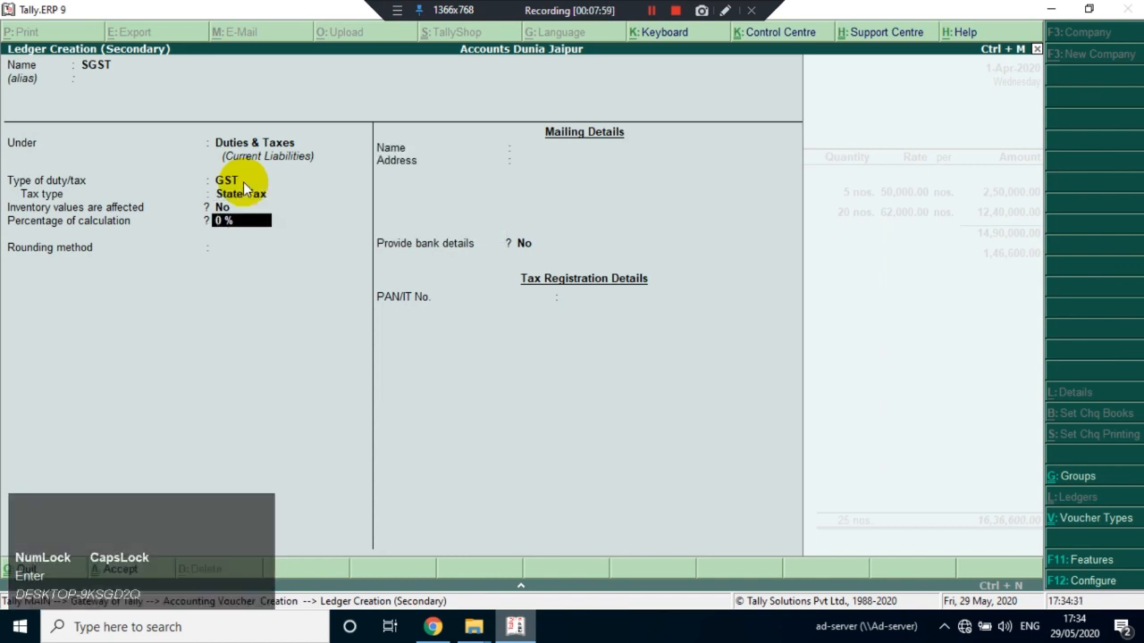
Save the SGST ledger with 0% calculation and no rounding method, and add it to the invoice with a blank description
key("Return")
key("Return")
key("Return")
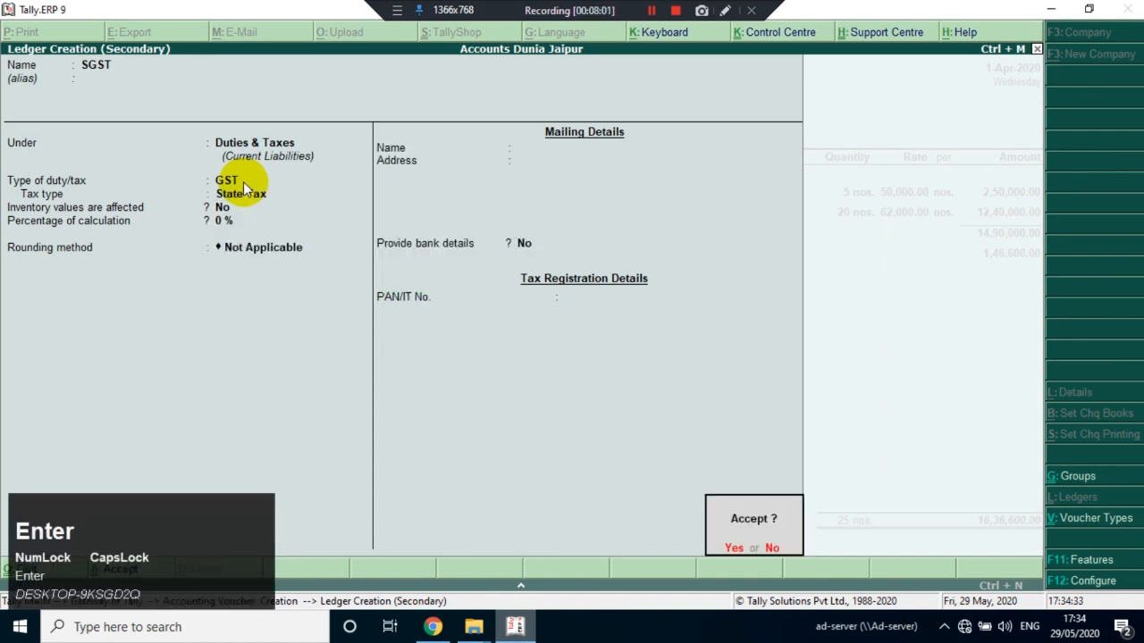
key("Return")
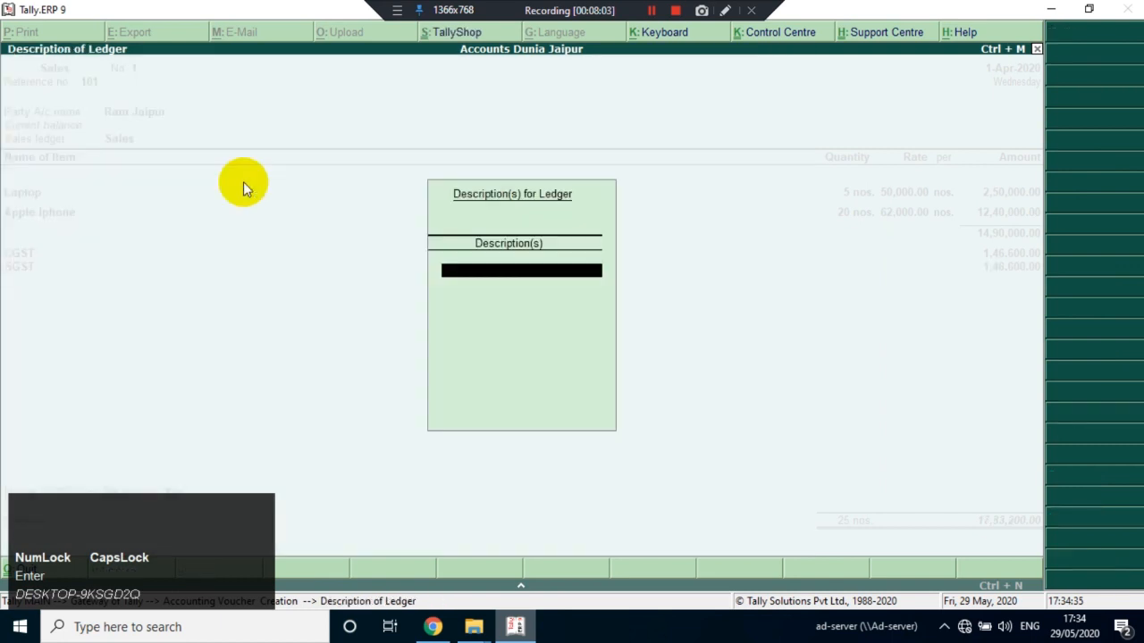
key("Return")
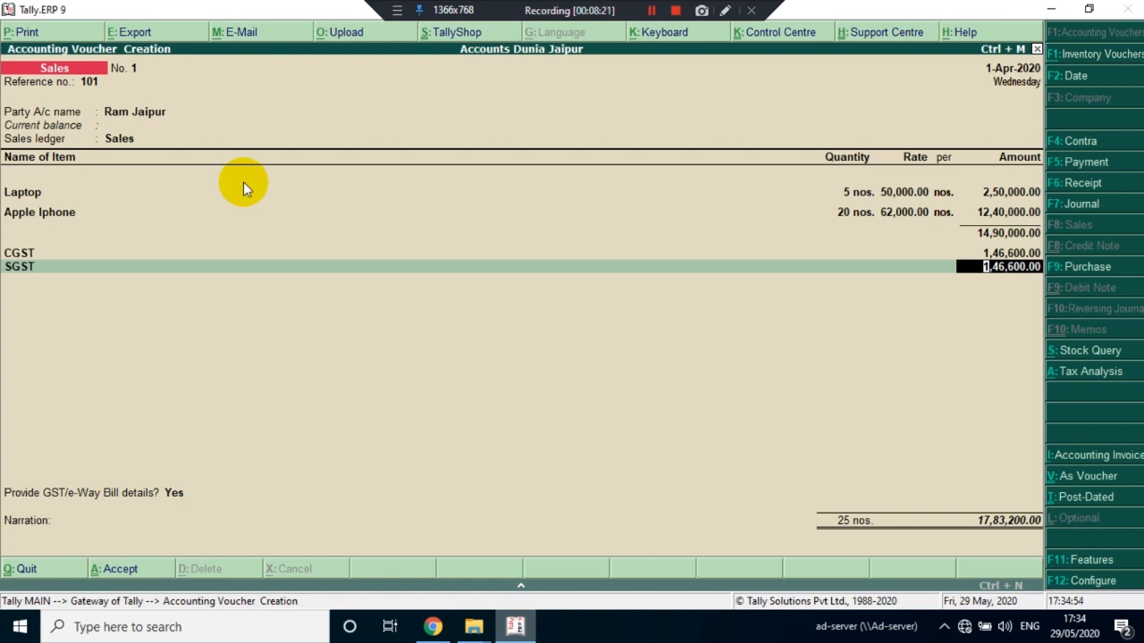
left_click(726, 11)
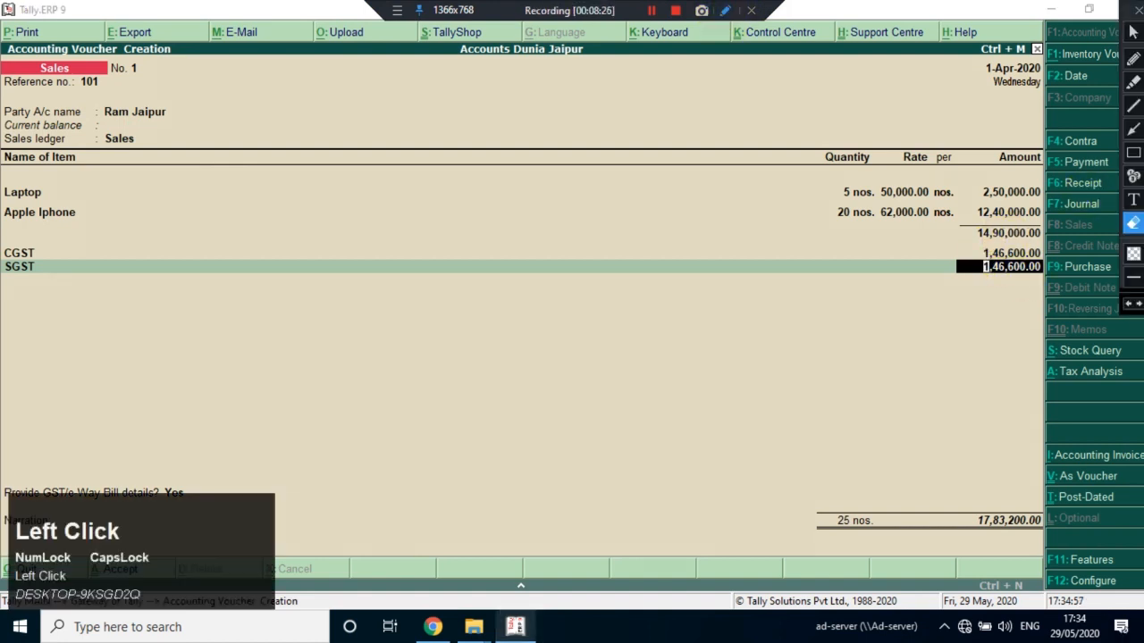
left_click(1133, 58)
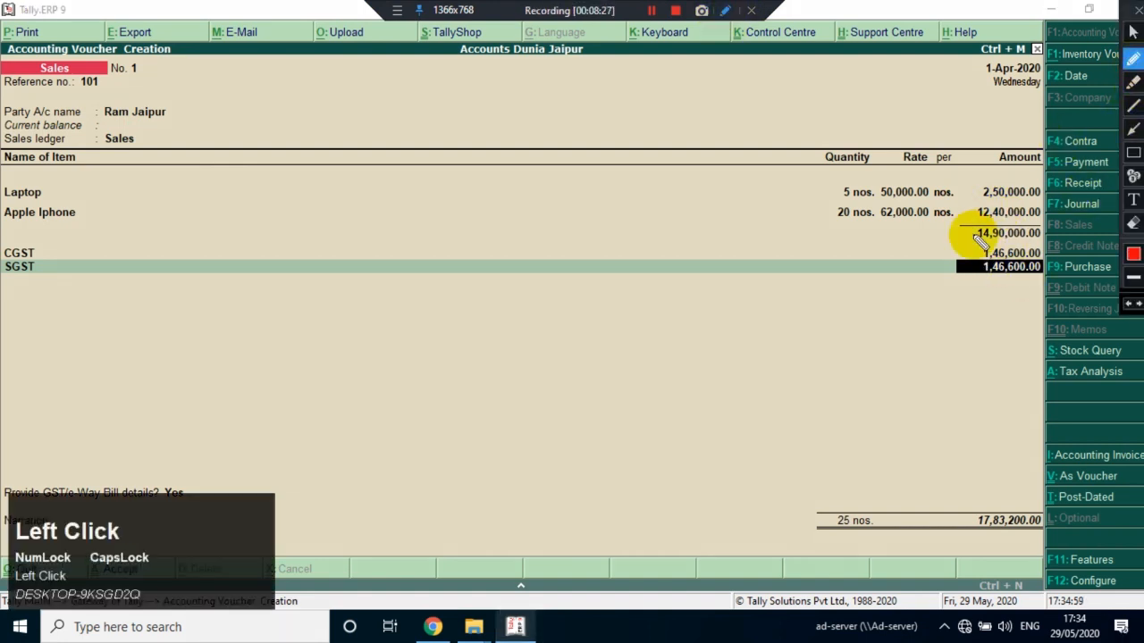
left_click_drag(965, 243, 1030, 229)
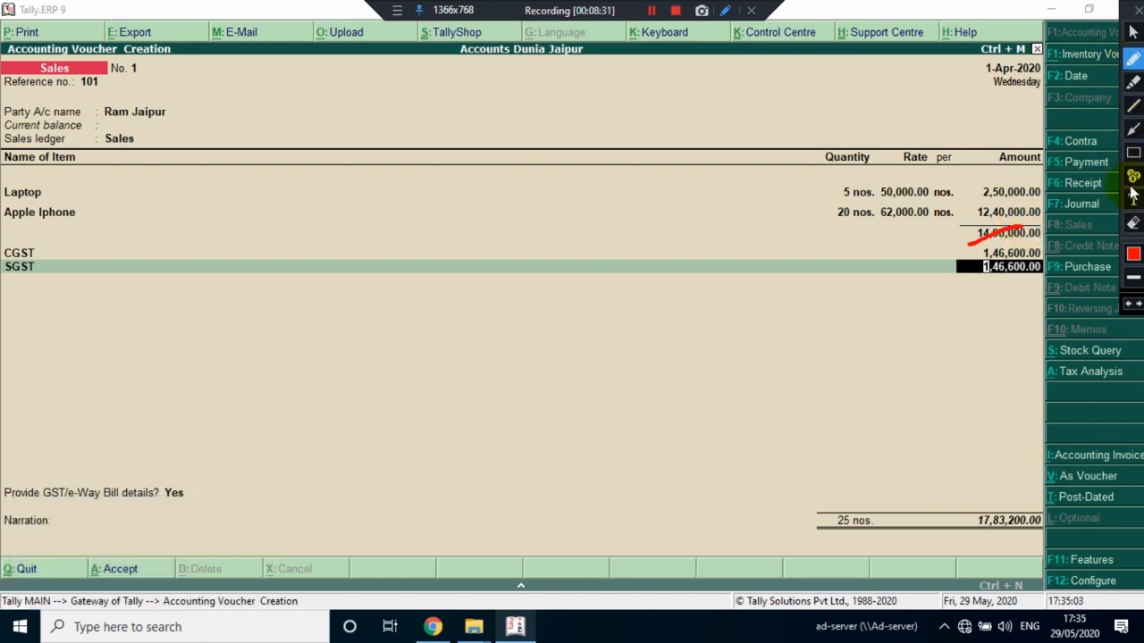
left_click(1133, 223)
mouse_move(962, 233)
left_mouse_down()
mouse_move(1041, 242)
mouse_move(1001, 217)
mouse_move(978, 222)
mouse_move(1046, 274)
mouse_move(936, 275)
left_mouse_up()
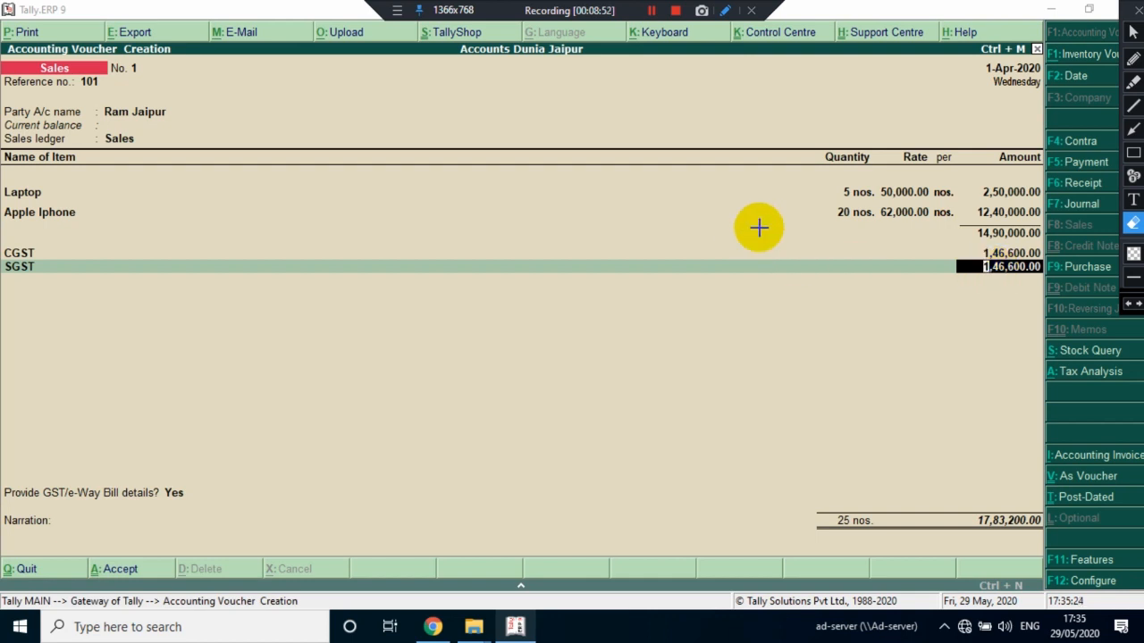
left_click(1138, 9)
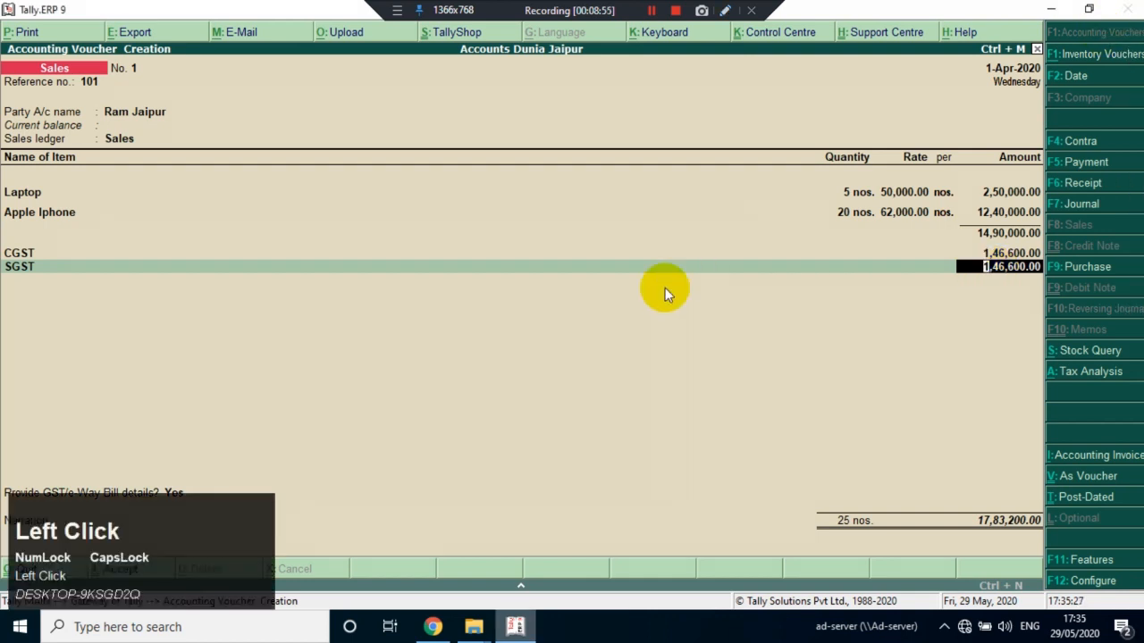
Save the sales invoice with GST/e-Way Bill details set to No and a blank narration
key("Return")
key("Return")
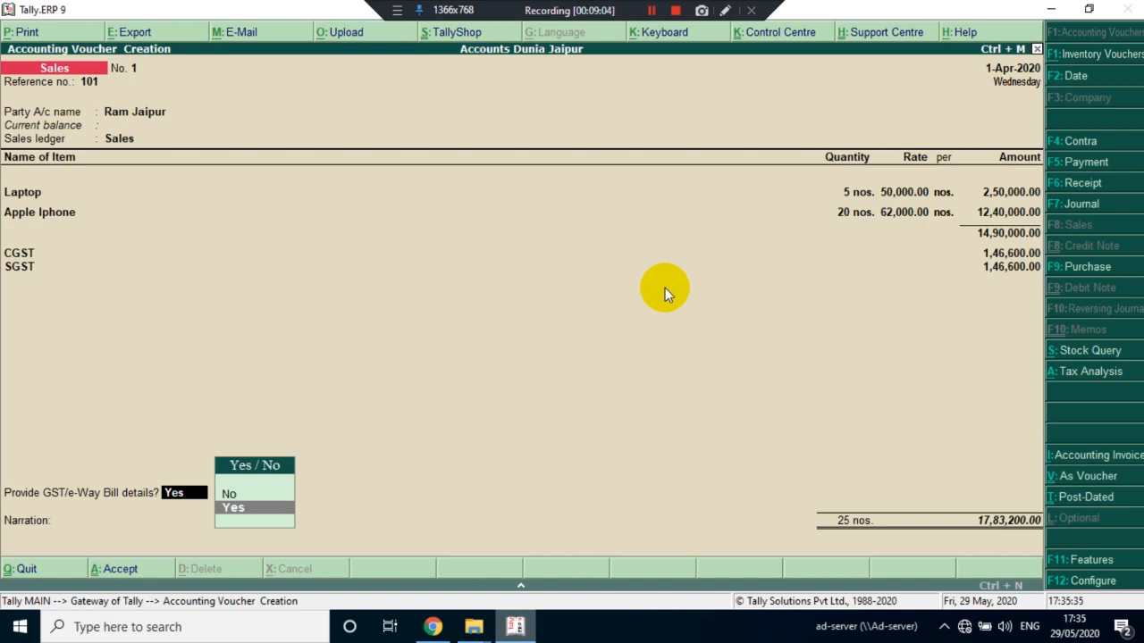
key("Return")
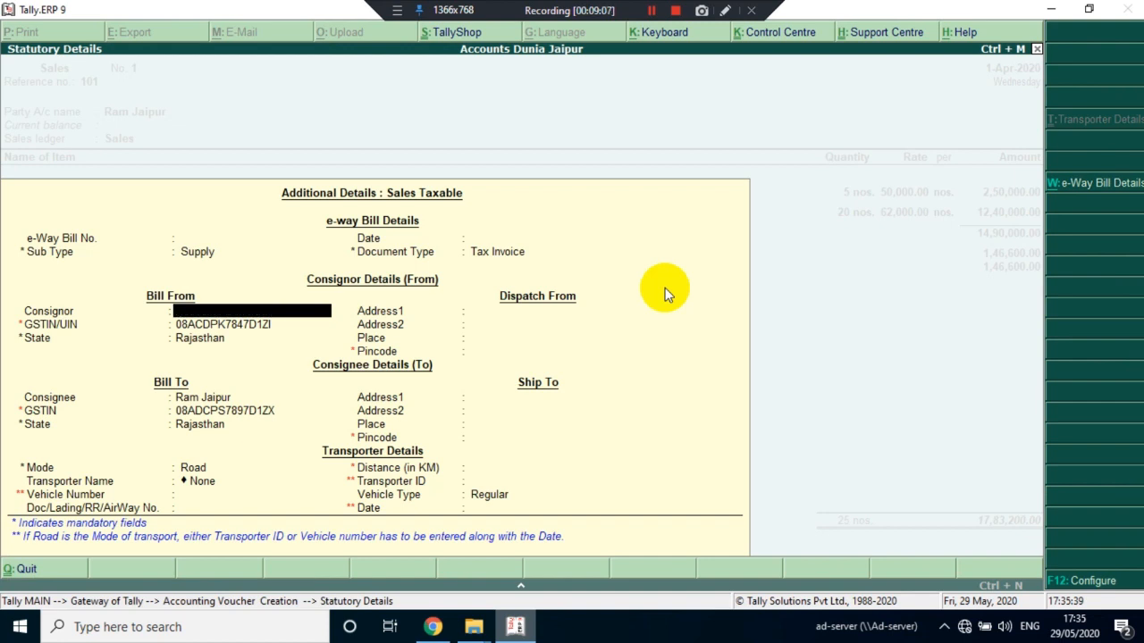
key("Escape")
key("Up")
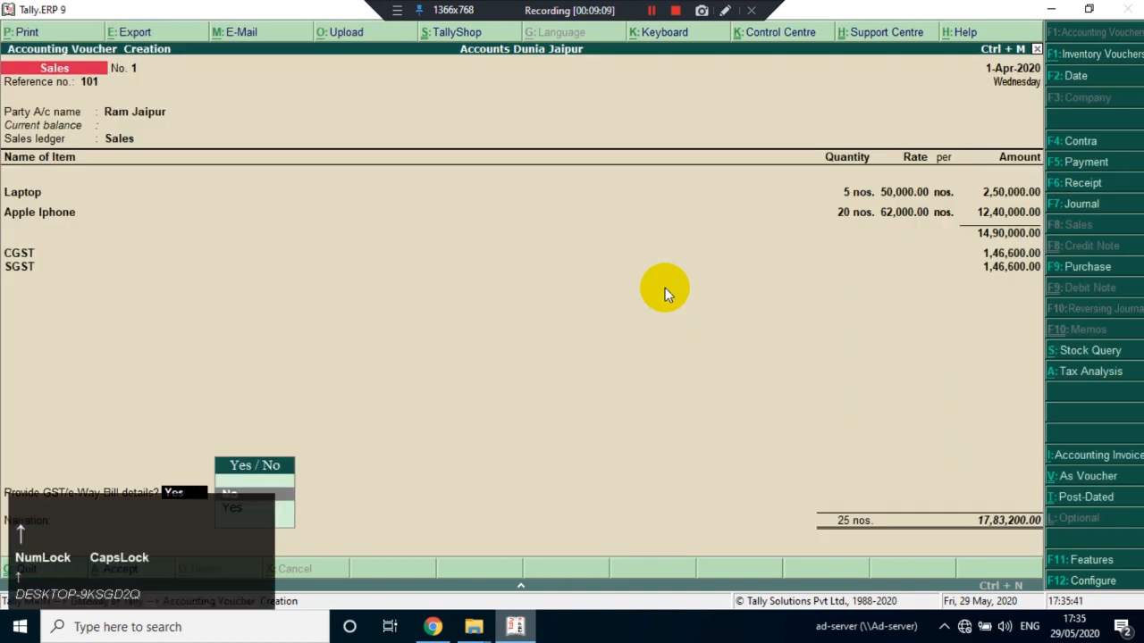
key("Return")
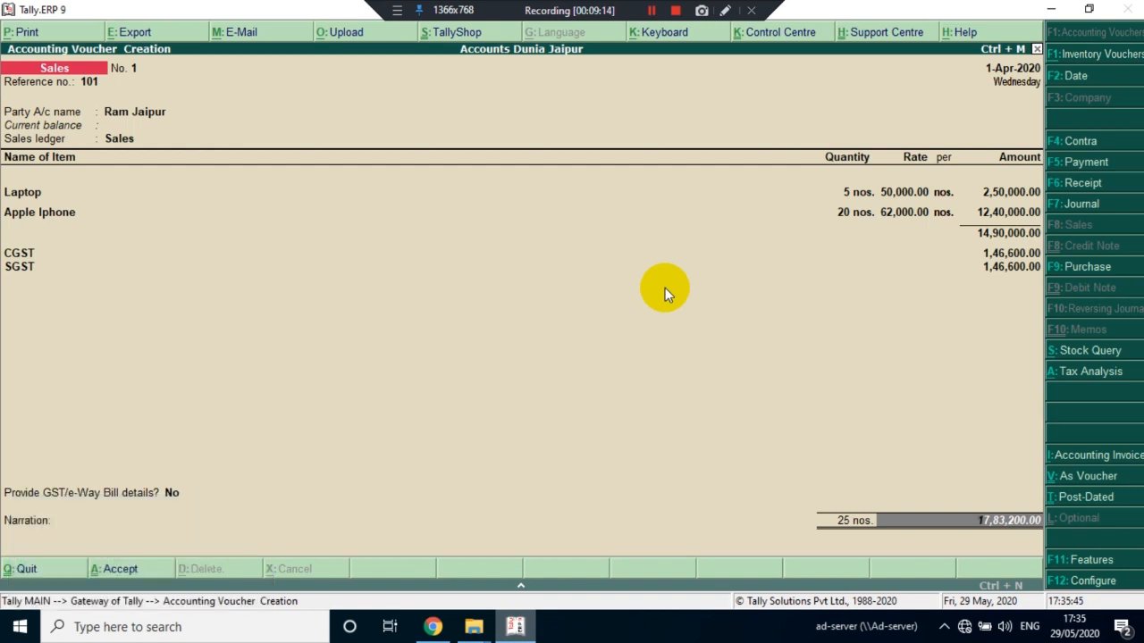
key("Return")
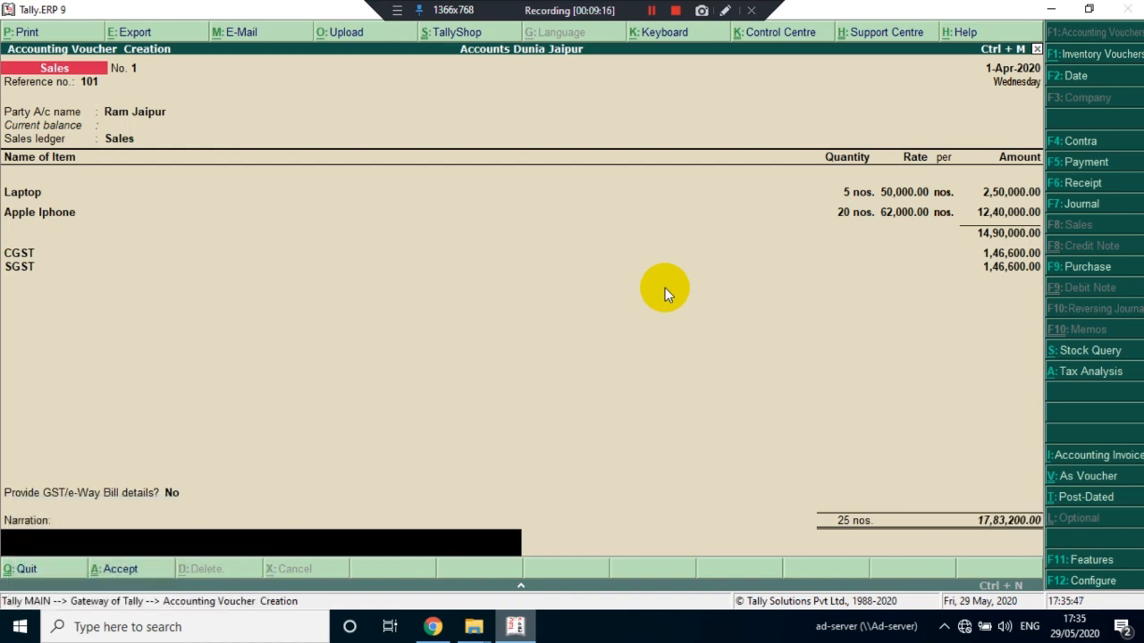
key("Return")
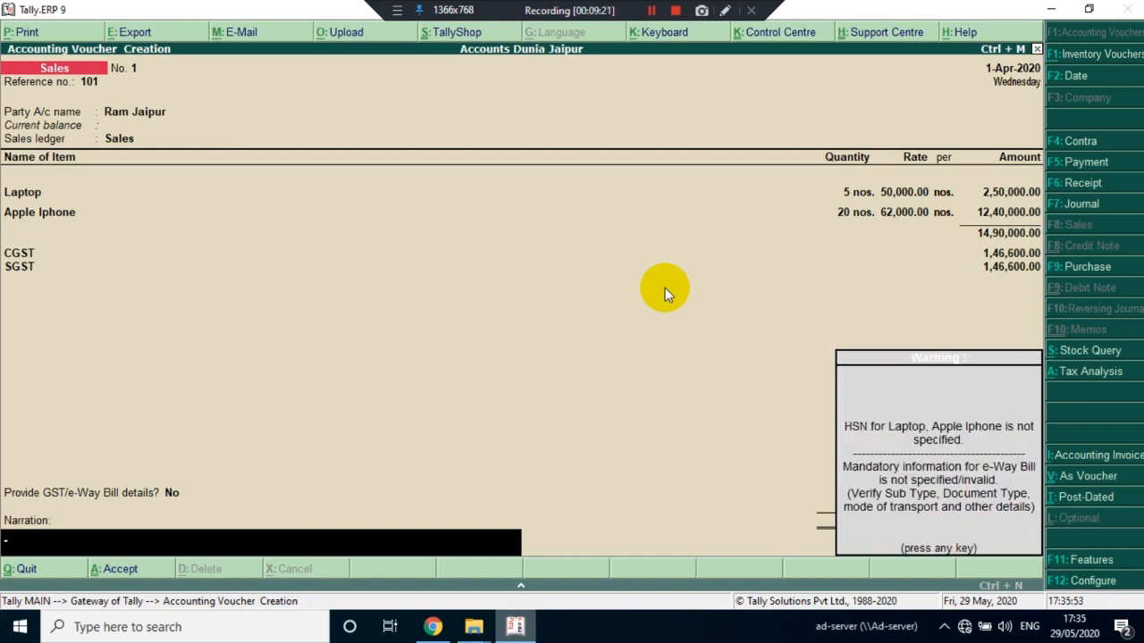
left_click(664, 287)
key("Return")
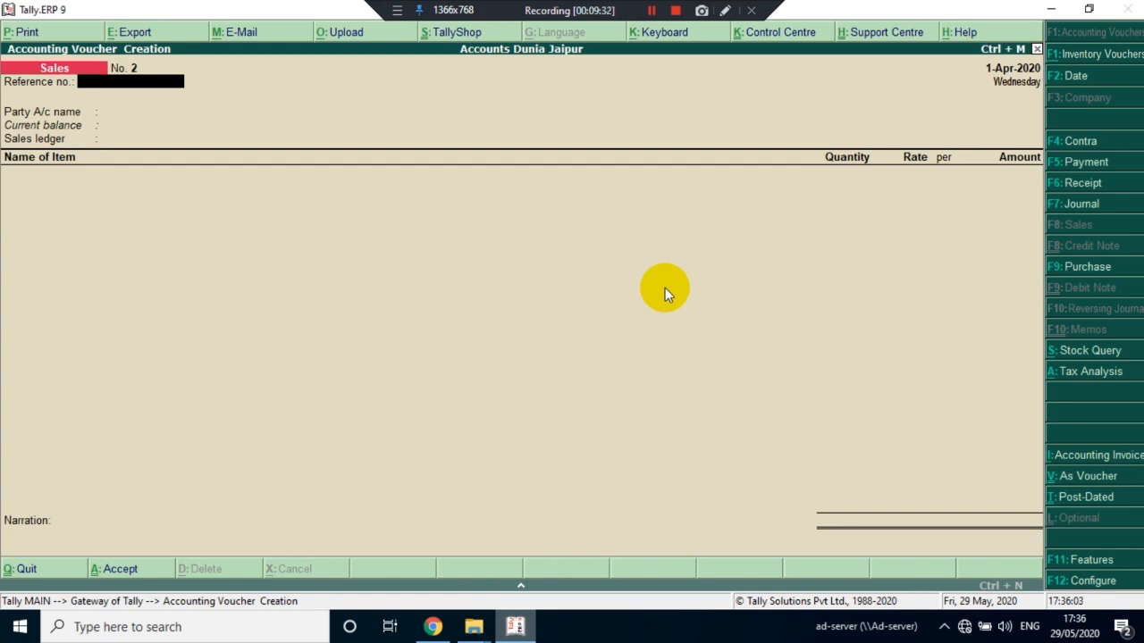
Set the new sales invoice's reference number to 102 and start a party ledger with the customer's name and no alias
type("02")
key("Return")
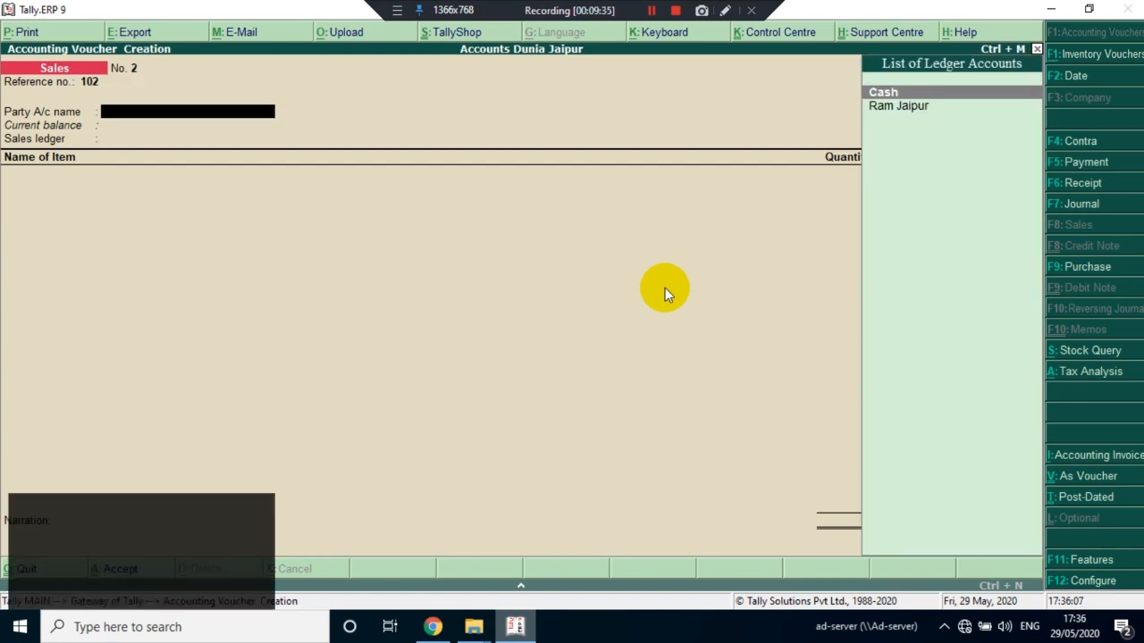
key("alt+c")
type("RADHE")
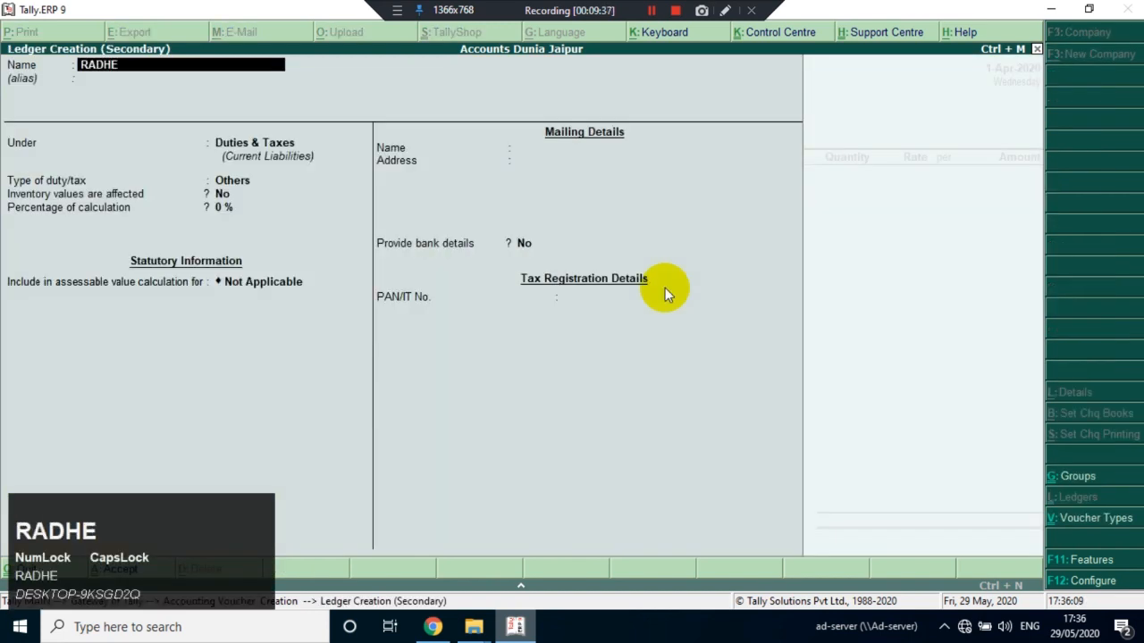
type("Y AGRA")
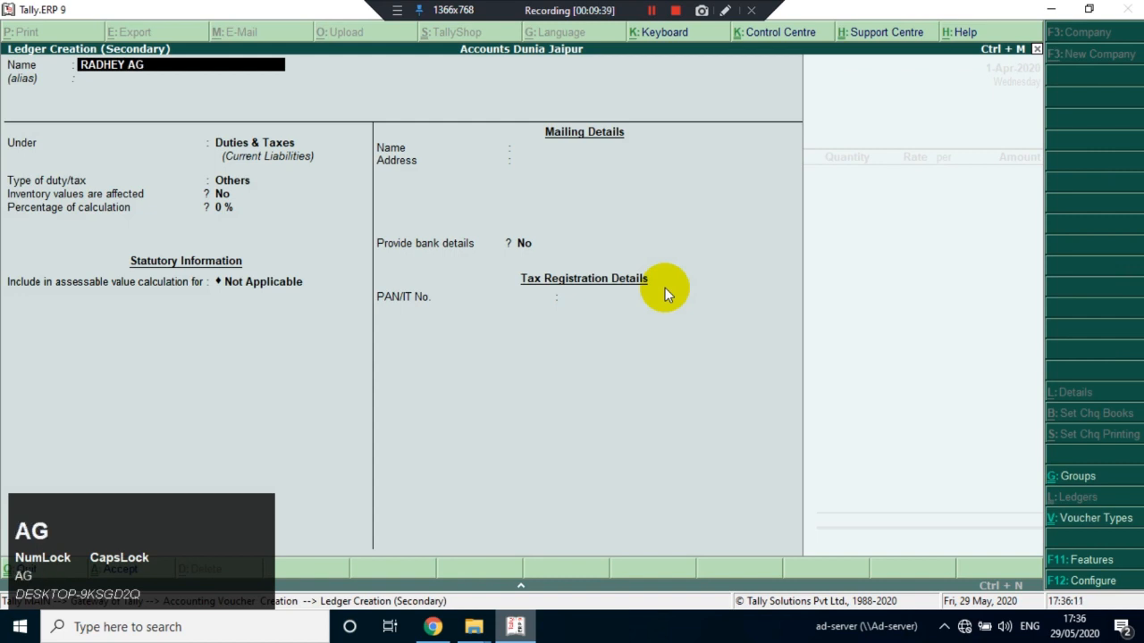
key("Return")
key("Return")
Place the customer ledger under Sundry Debtors with bill-by-bill balances, no default credit period, a blank address and India as the country
type("dssund")
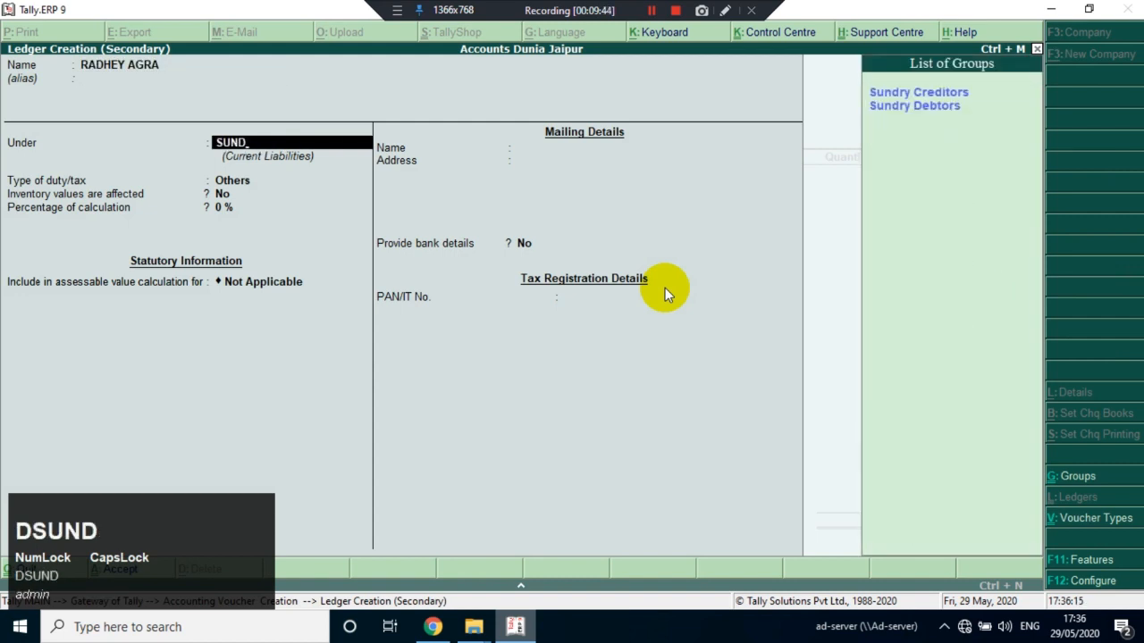
key("Down")
key("shift+Return")
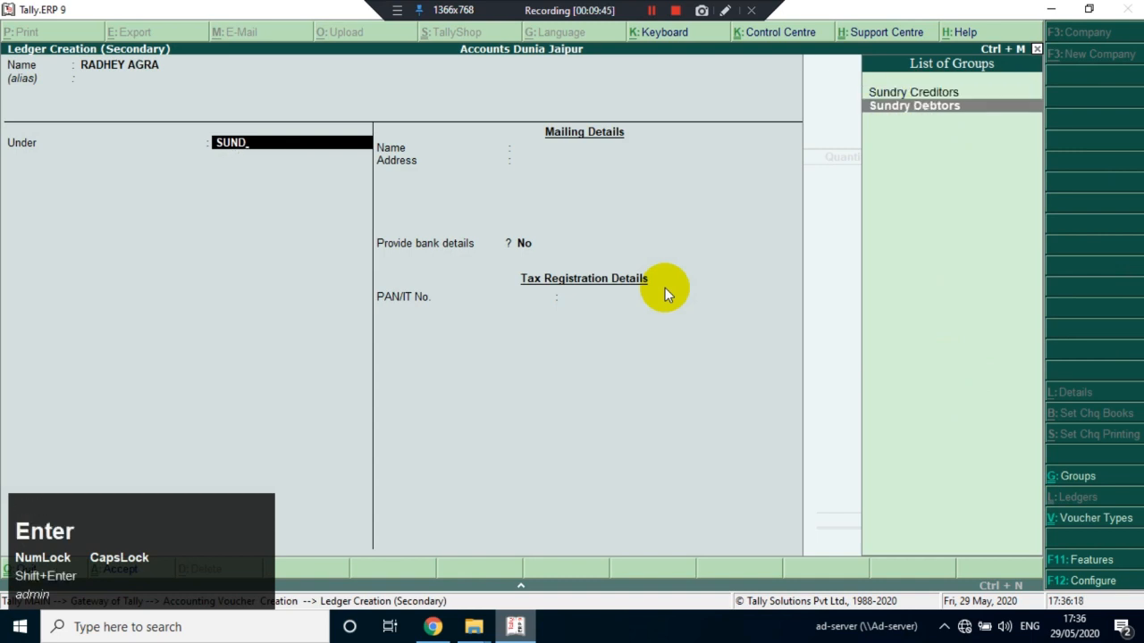
key("Return")
key("Return")
key("Return")
key("Return")
key("Return")
key("Return")
key("Return")
key("Return")
key("Return")
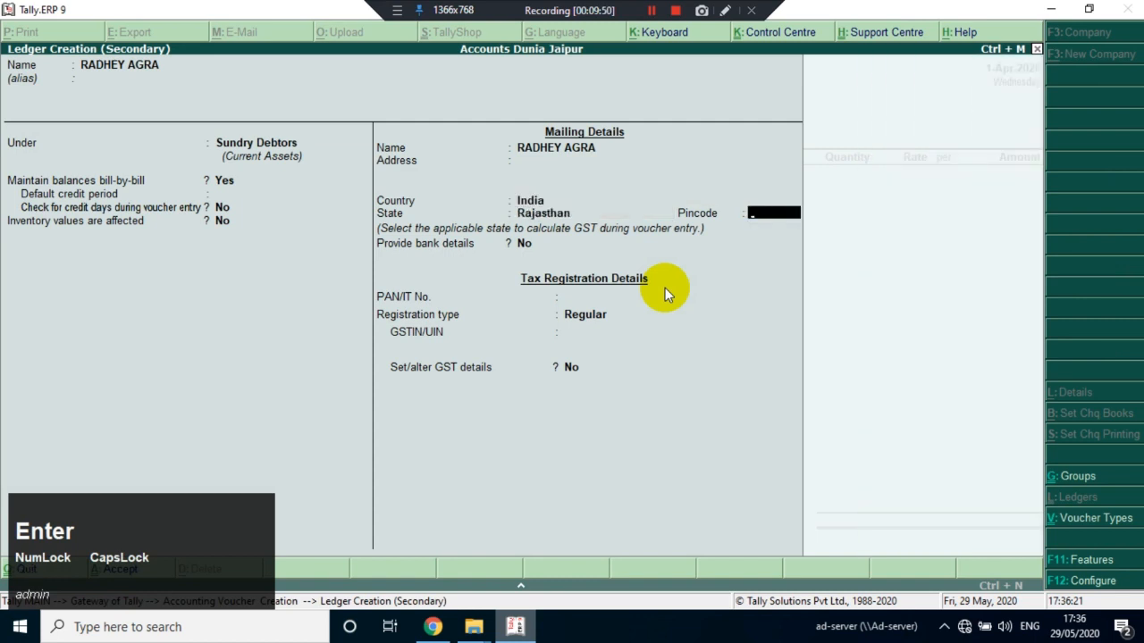
key("Return")
key("Return")
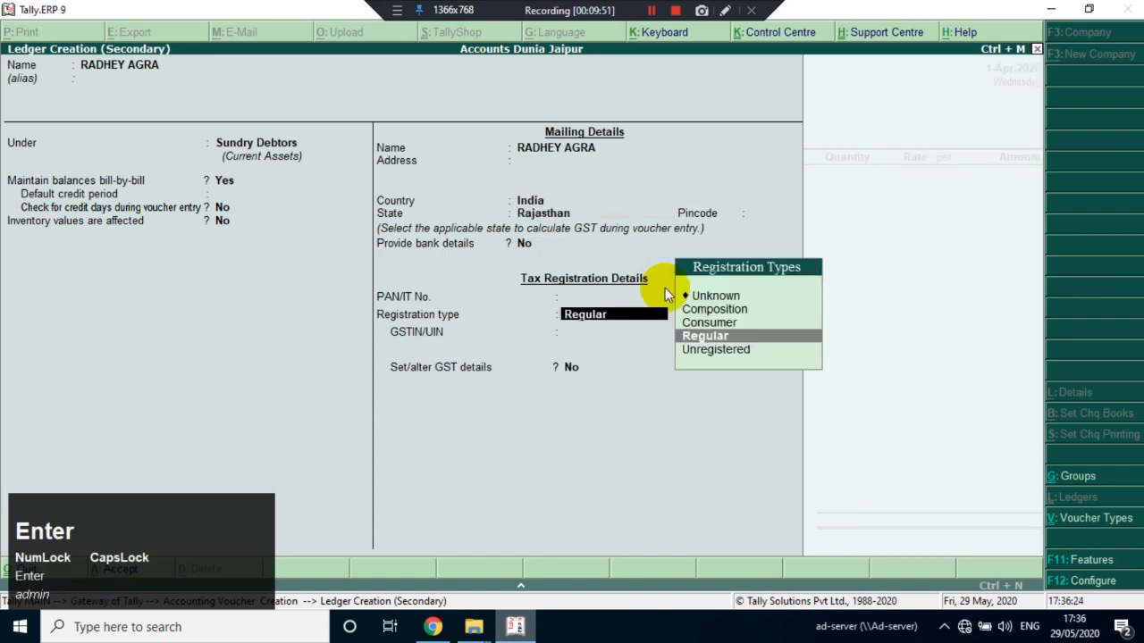
key("Return")
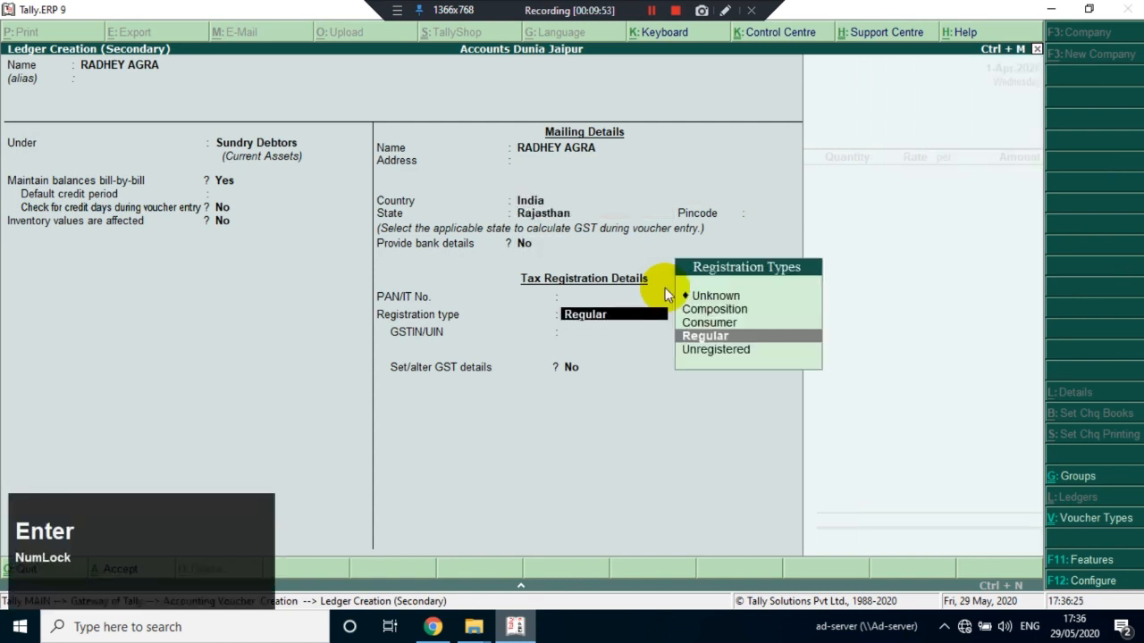
key("Return")
key("Caps_Lock")
type("15")
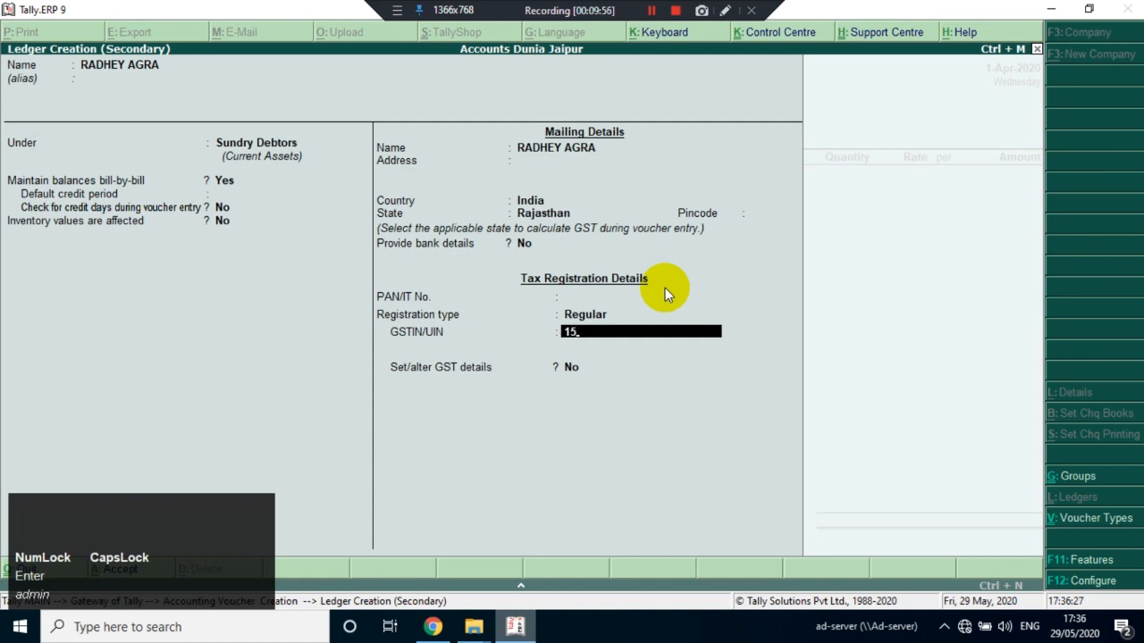
type("AD")
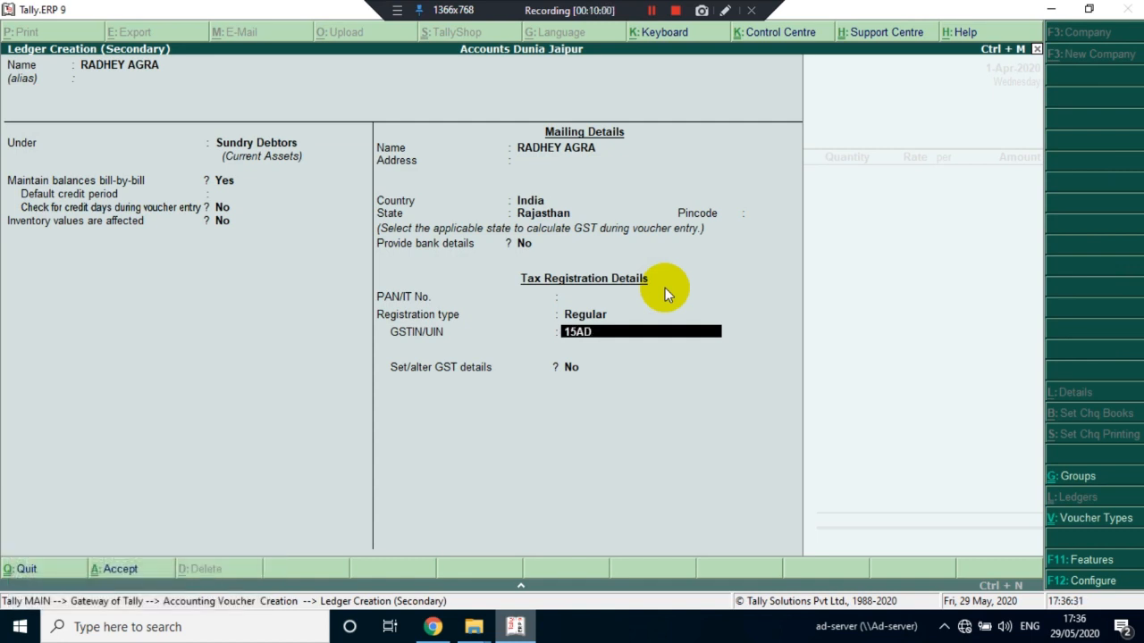
Go back to the customer's mailing details and set the state to Uttarakhand
key("shift+Tab")
key("shift+Tab")
key("shift+Tab")
key("shift+Tab")
key("shift+Tab")
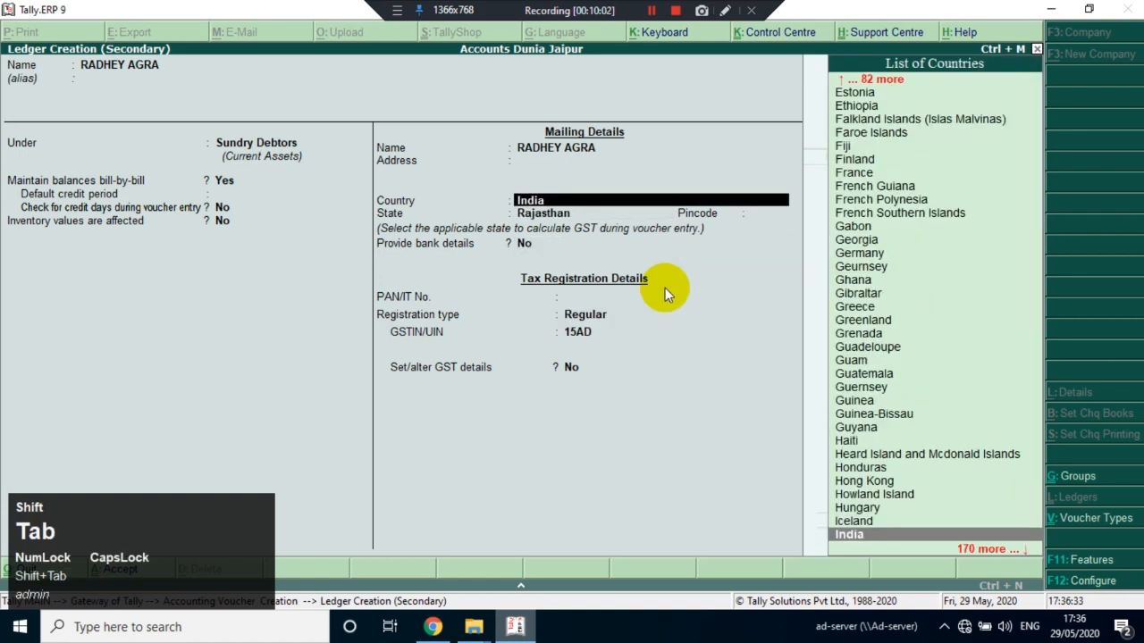
key("Return")
type("UT")
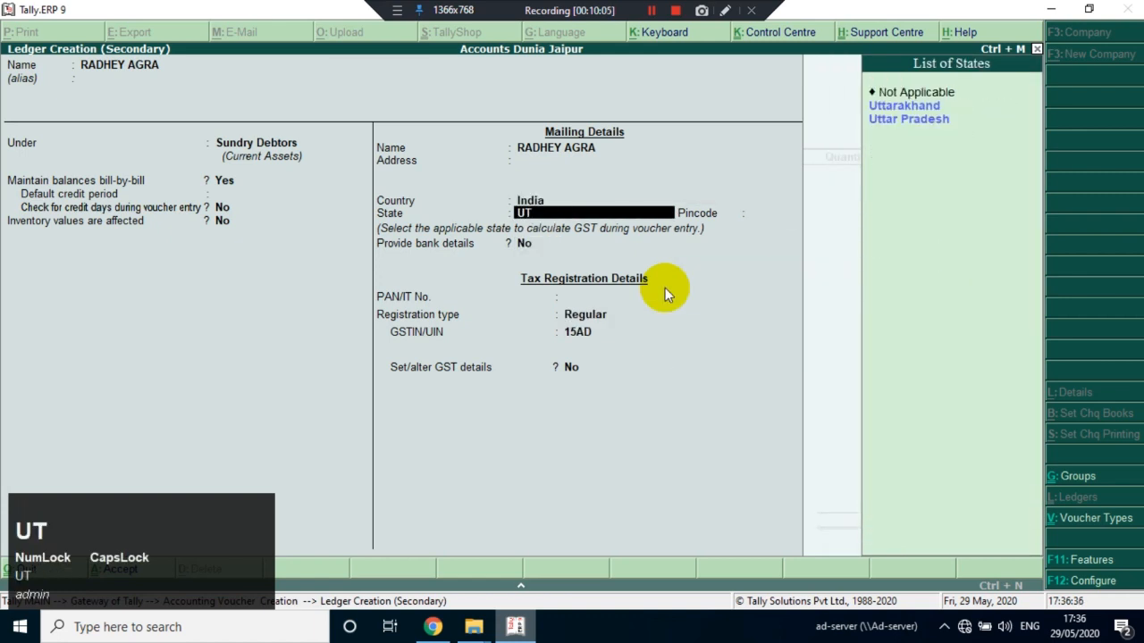
key("Return")
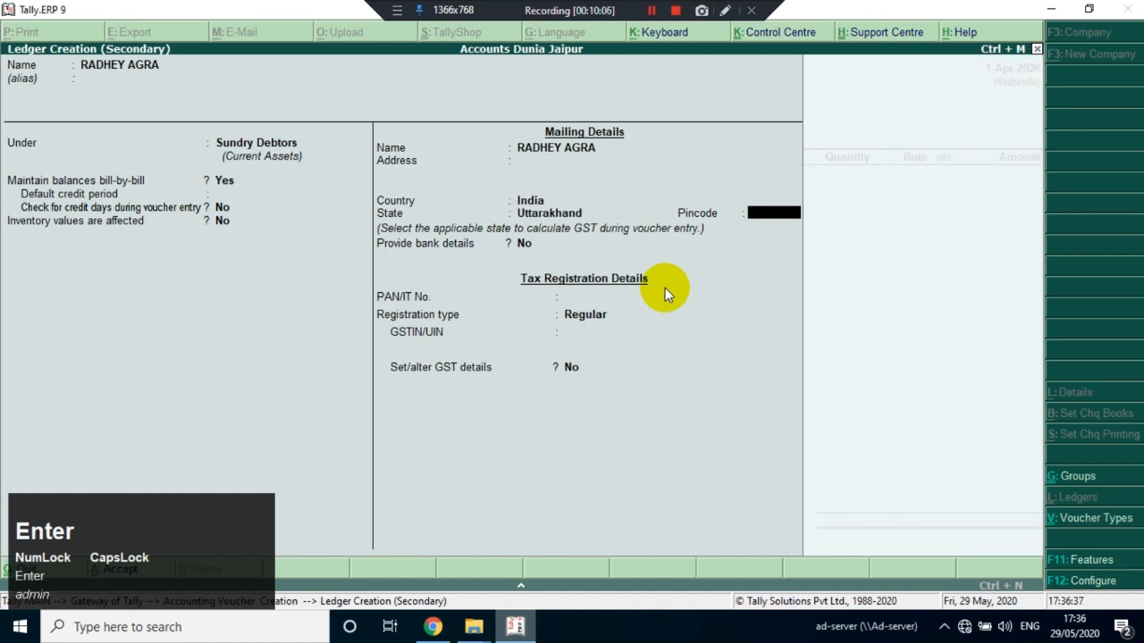
Leave the pincode blank, keep the registration type Regular, and enter the customer's GSTIN
key("Return")
key("Return")
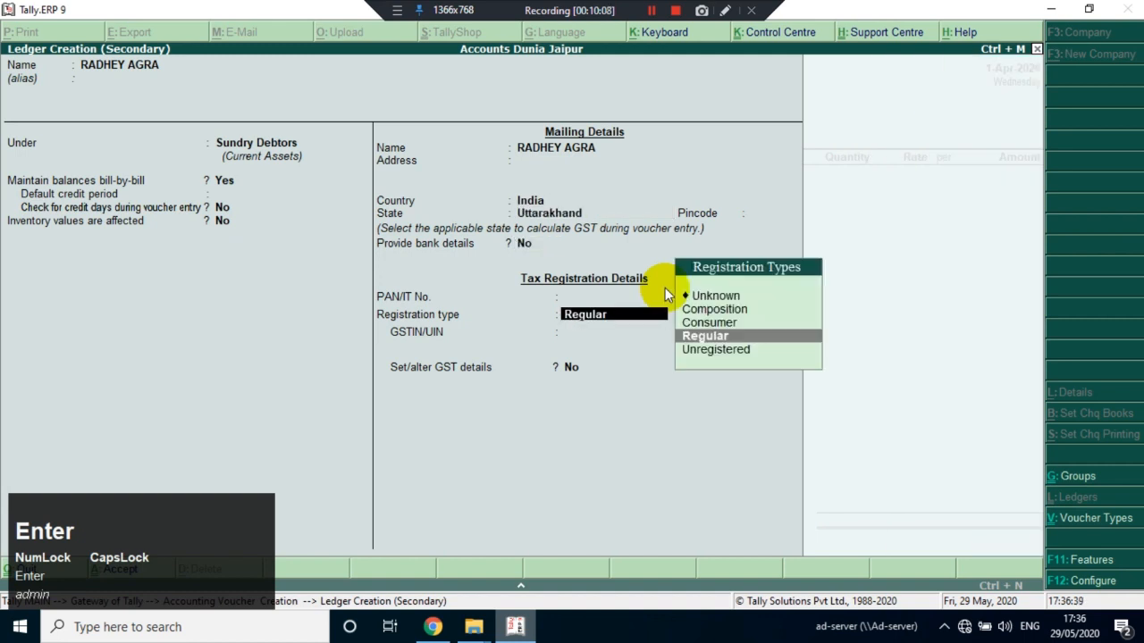
key("Return")
type("15")
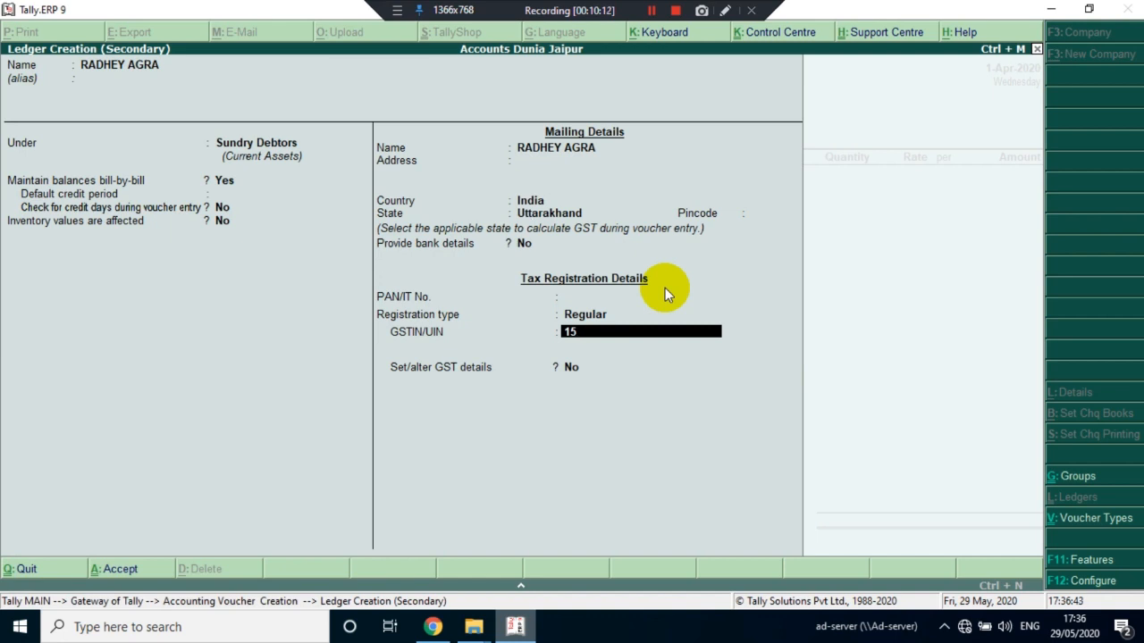
type("DKSA")
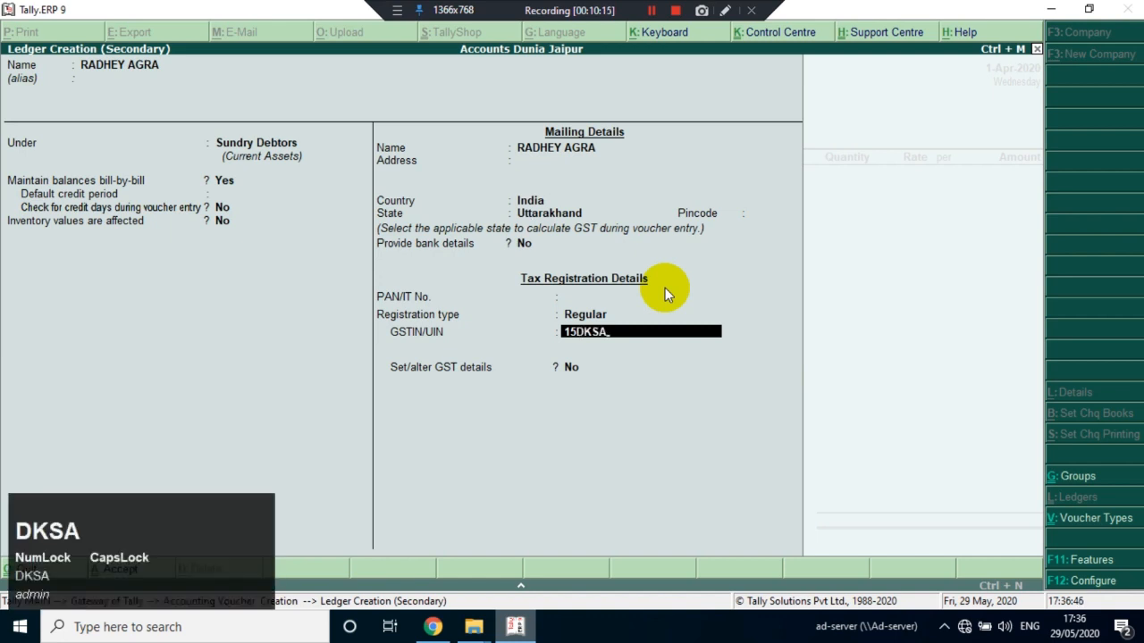
key("BackSpace")
type("P")
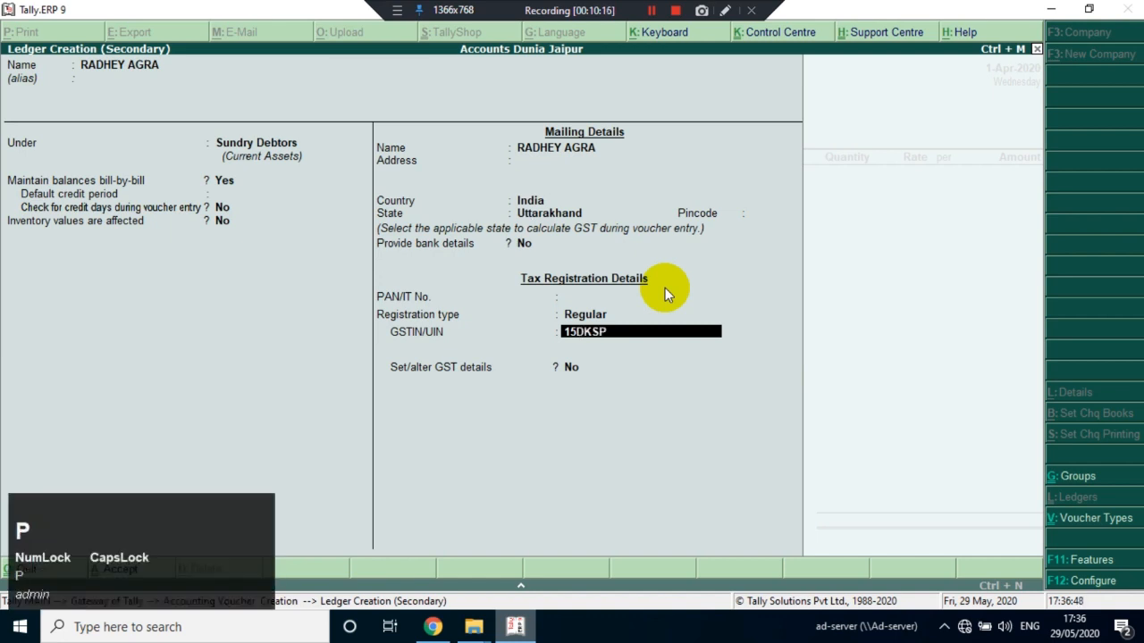
type("W4578D")
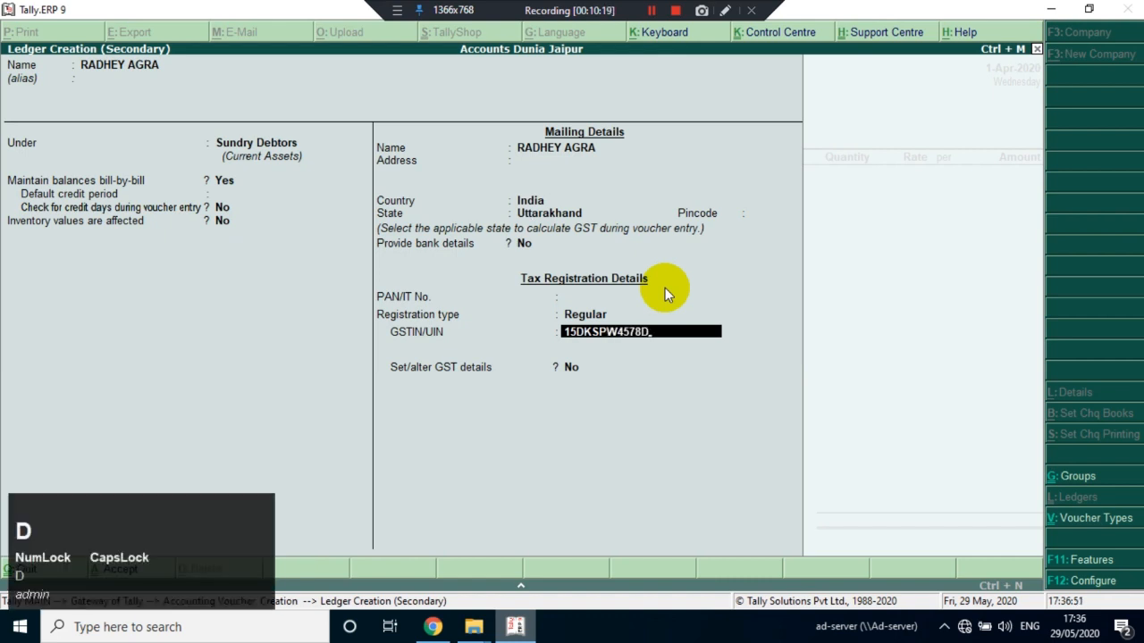
type("1Z5")
Save the customer ledger with Set/alter GST details at No, and choose Sales as the invoice's sales ledger
key("Return")
key("Return")
key("Return")
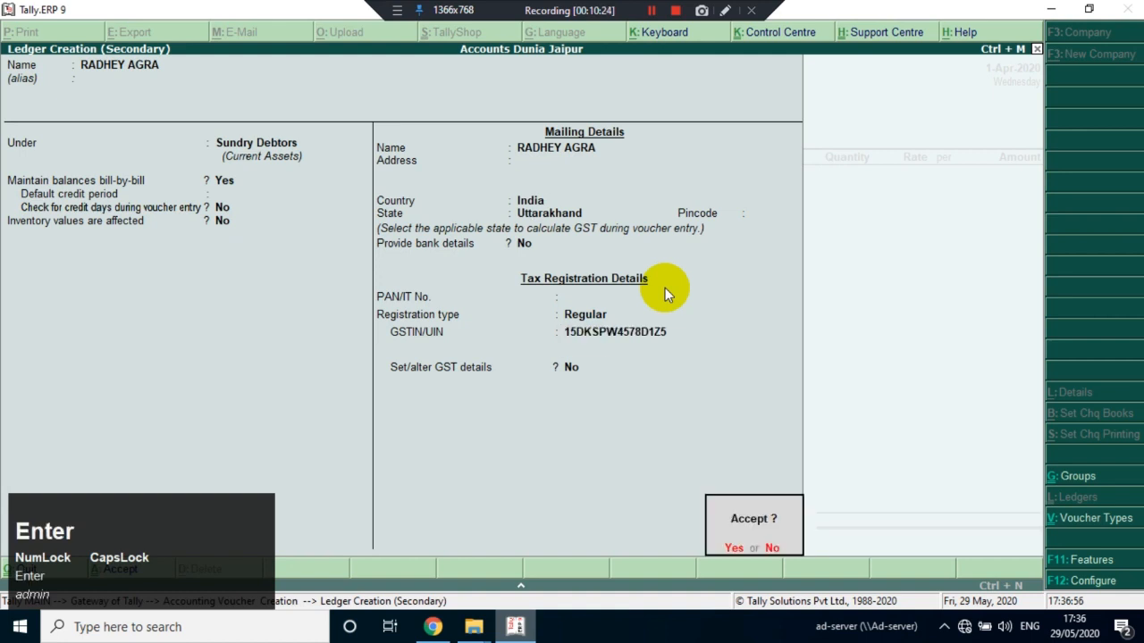
key("Return")
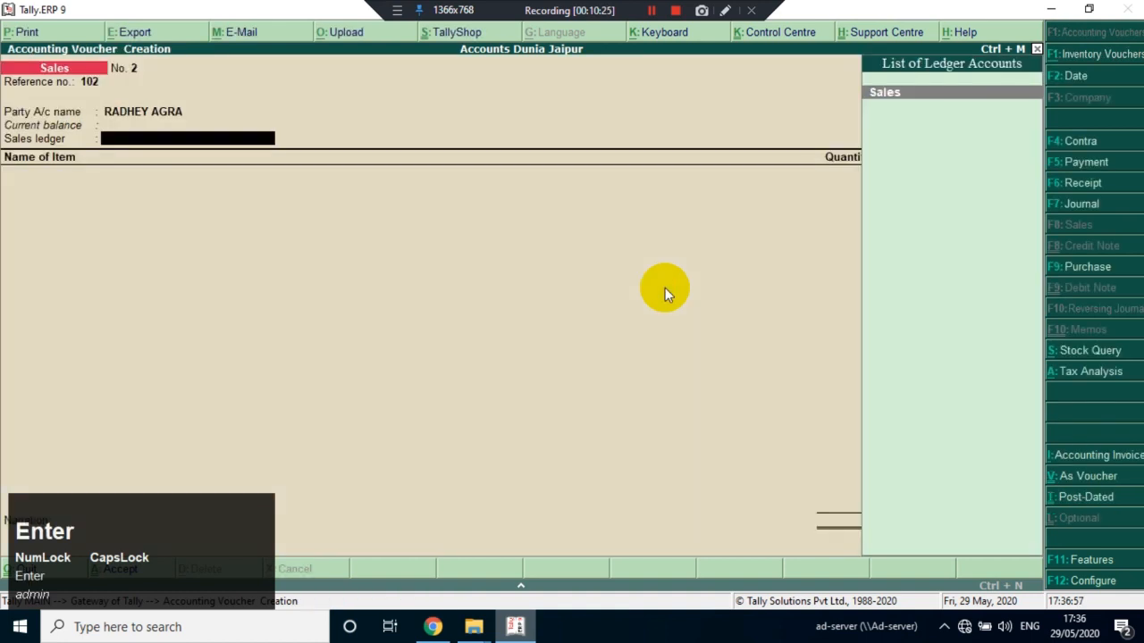
key("Return")
key("Return")
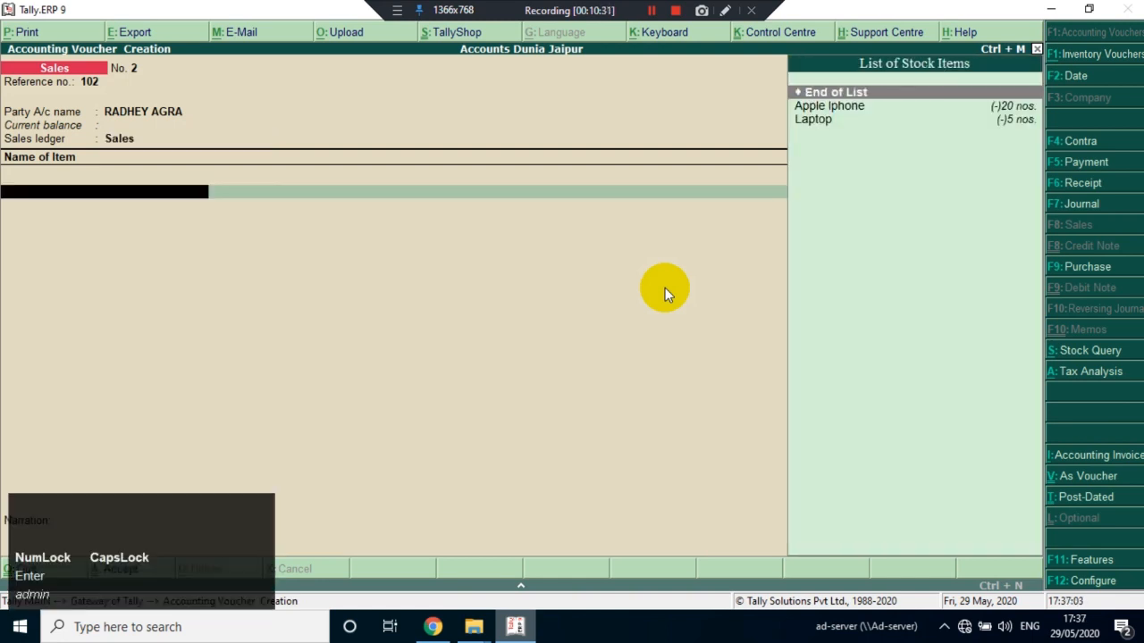
Add Apple Iphone to the sales invoice with a quantity of 10 nos. at the rate of 62,000.00
key("Down")
key("Return")
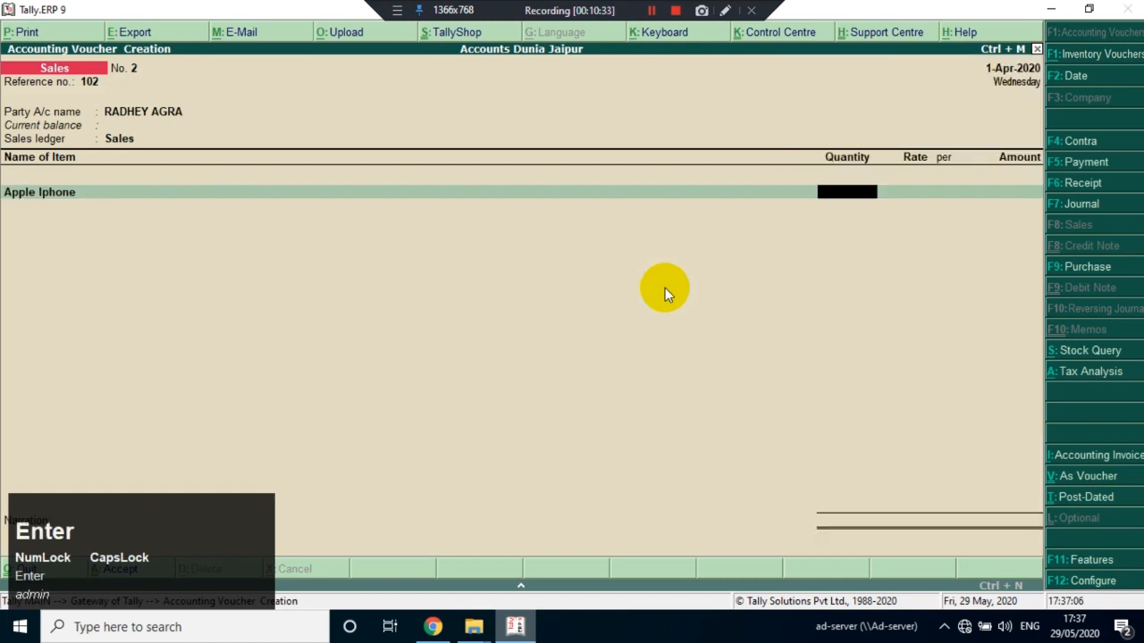
type("10")
key("Return")
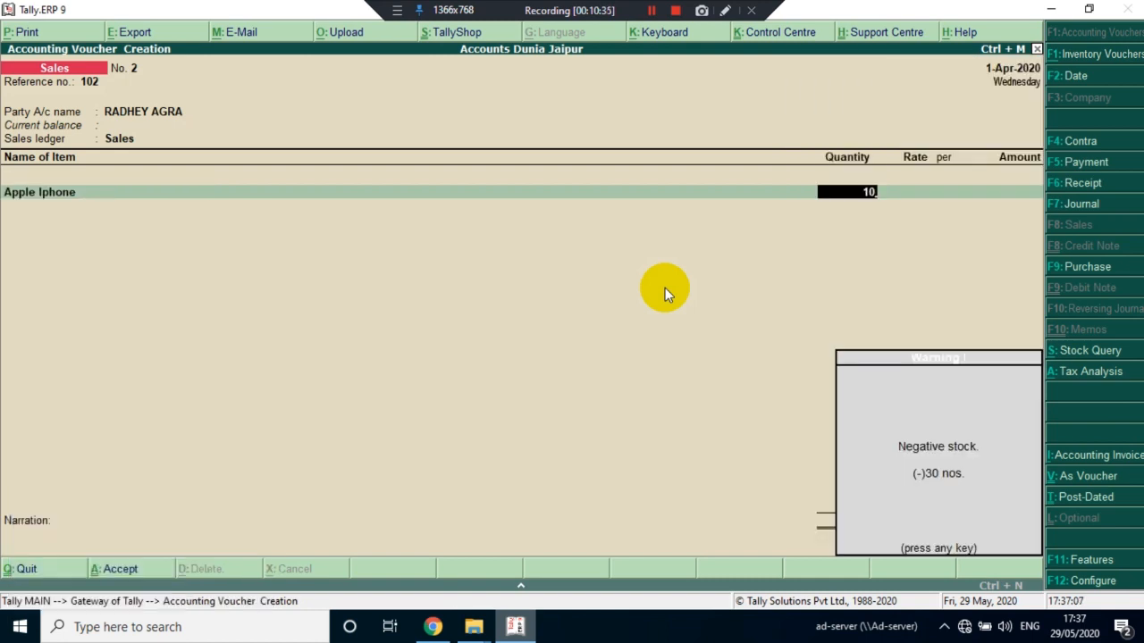
key("Return")
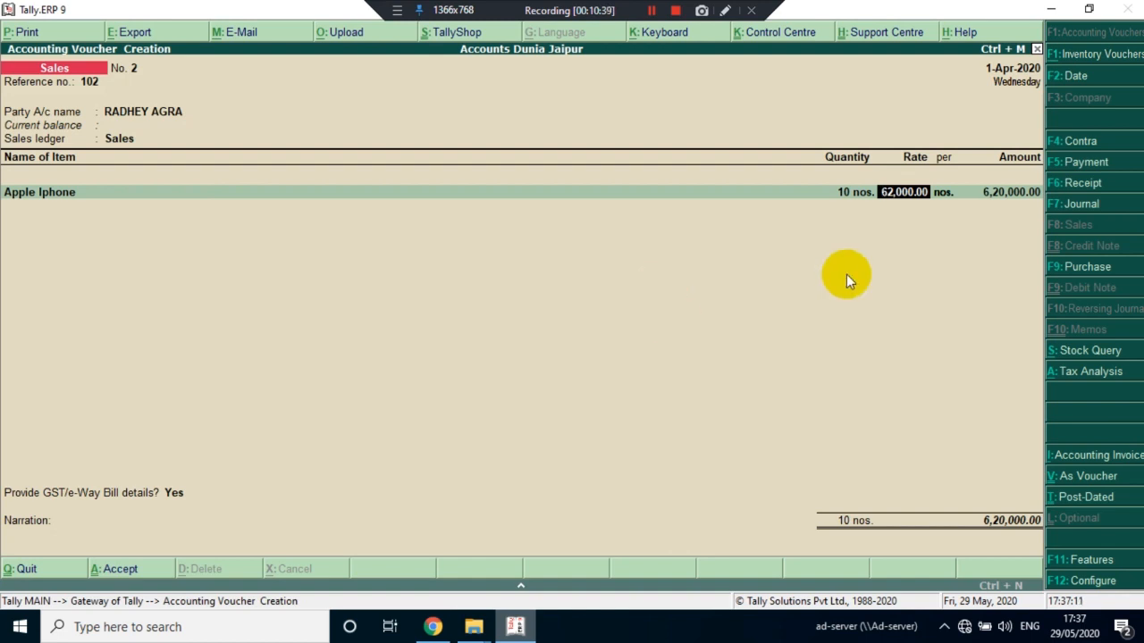
key("Return")
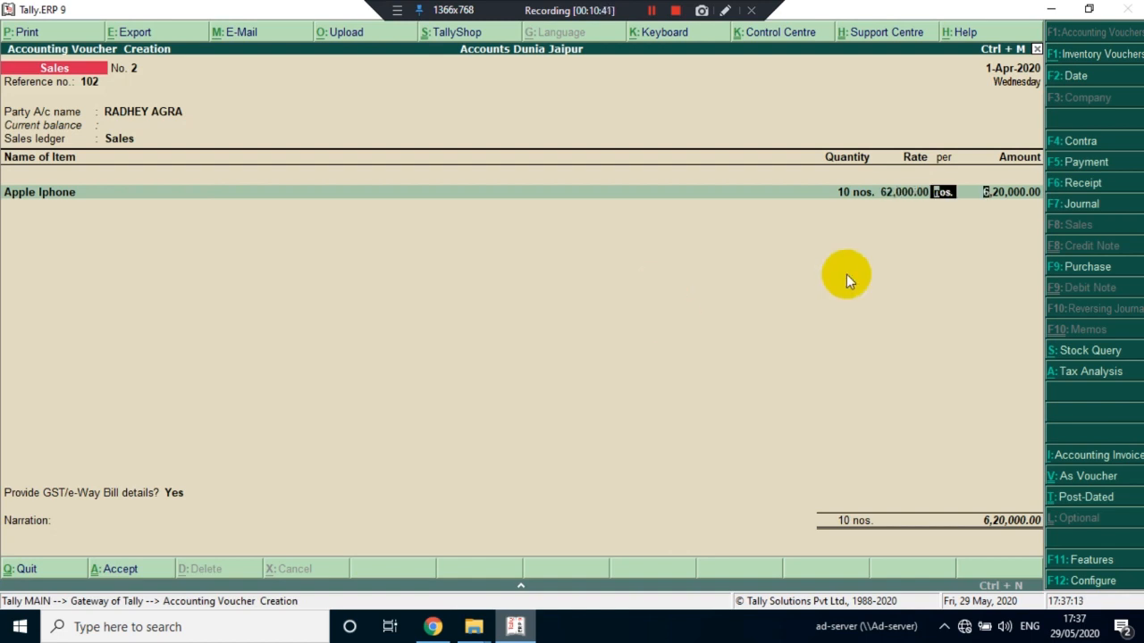
key("Return")
key("Return")
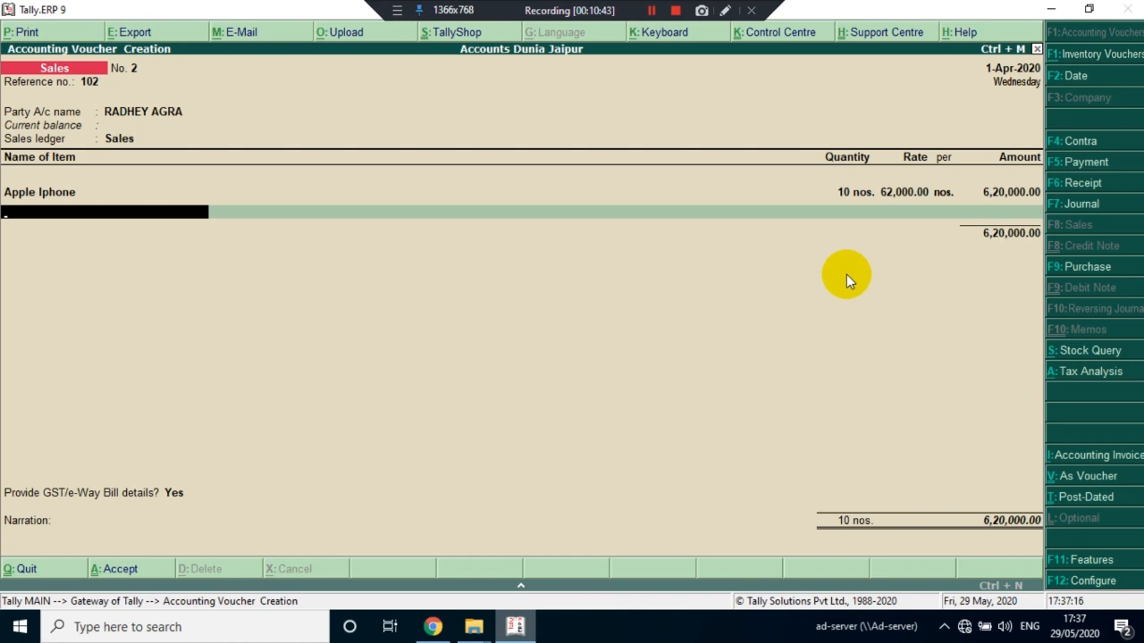
Add Laptop as the second item with a quantity of 2 nos. at the rate of 50,000.00
type("LA")
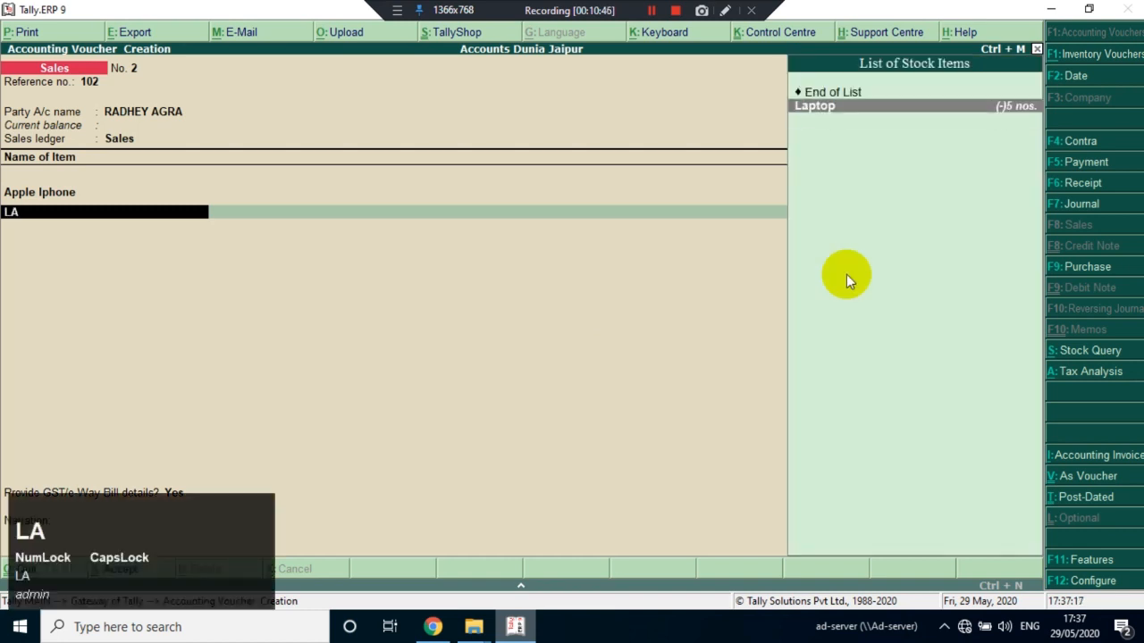
key("Return")
type("2")
key("Return")
key("Return")
key("Return")
key("Return")
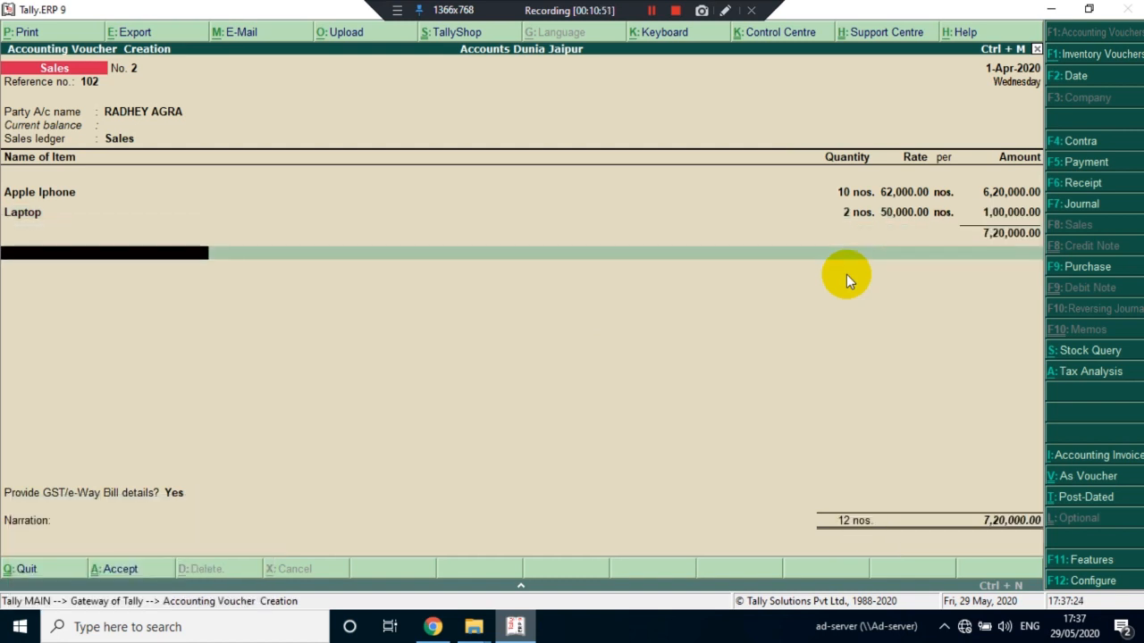
Try to add the CGST ledger as the tax line below the items, with no description
type("CG")
key("Return")
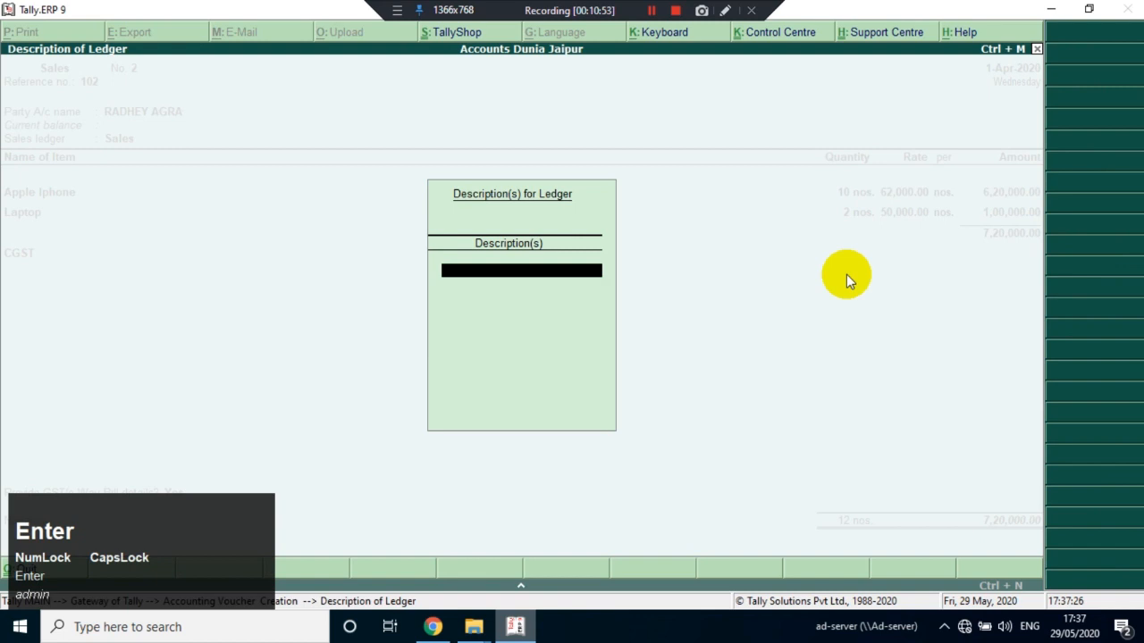
key("Return")
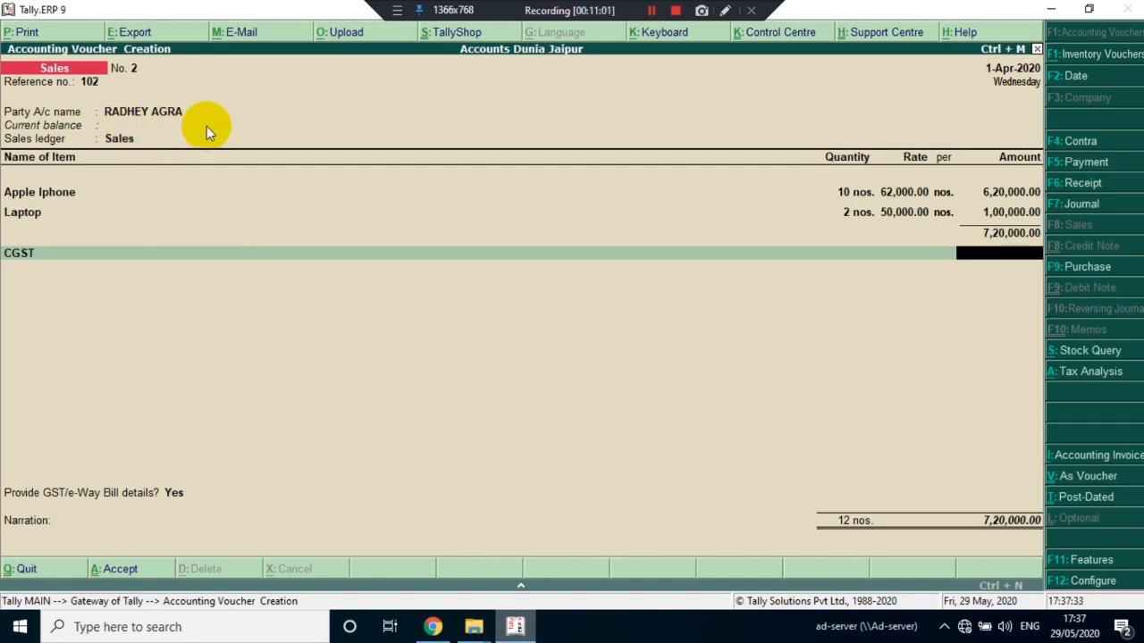
key("BackSpace")
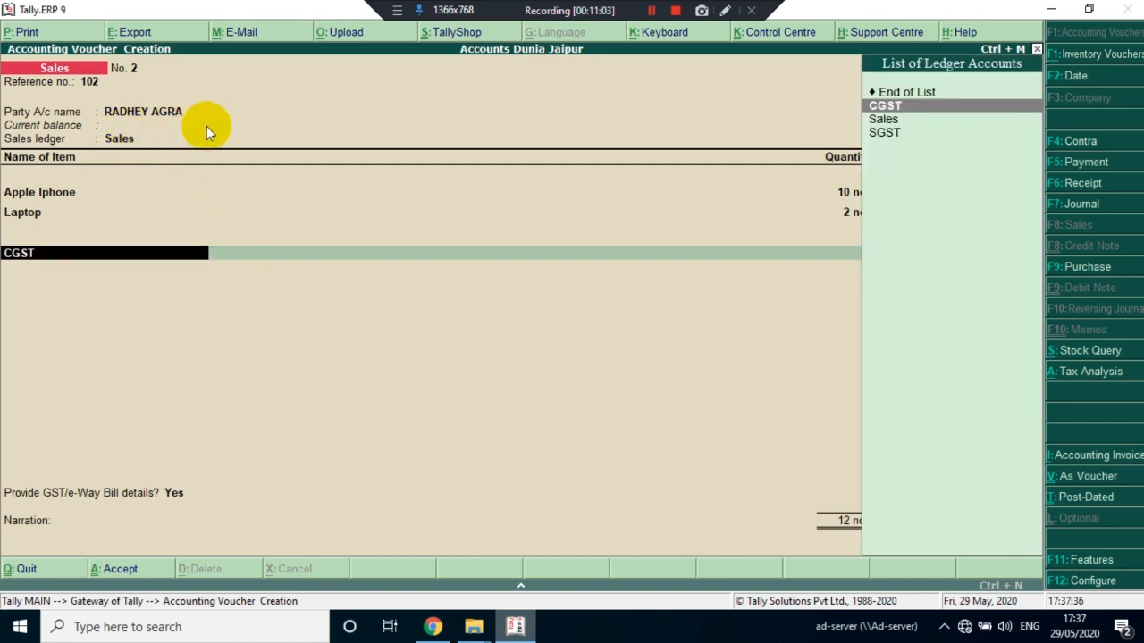
Create a new ledger named IGST from the invoice's tax line and place it under Duties & Taxes
key("alt+c")
type("IGST")
key("Return")
key("Return")
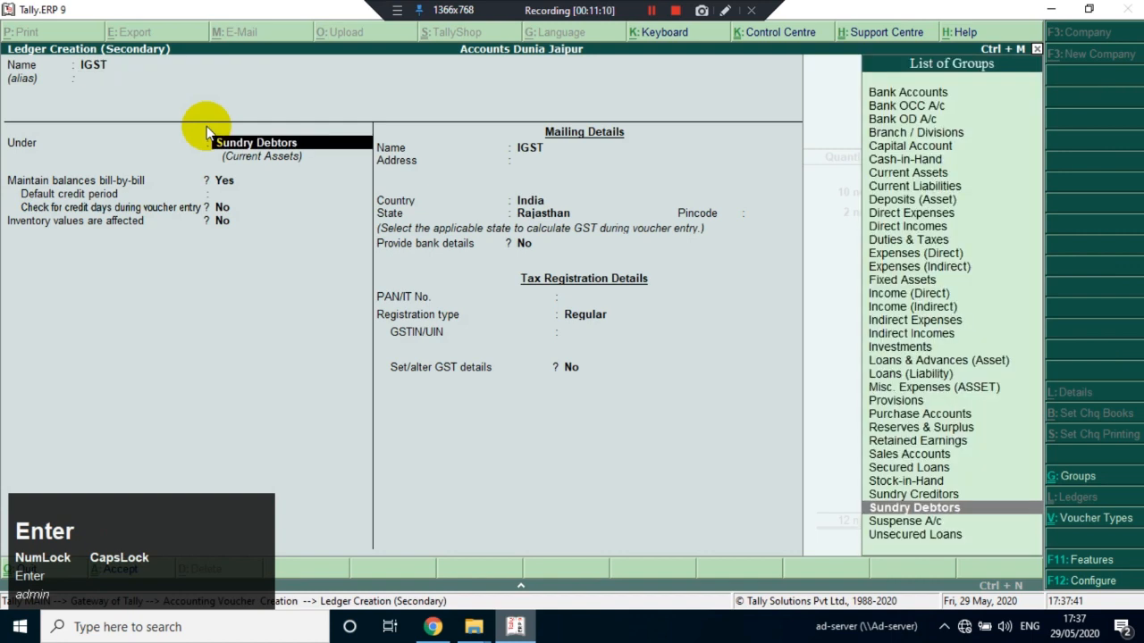
type("DU")
key("Return")
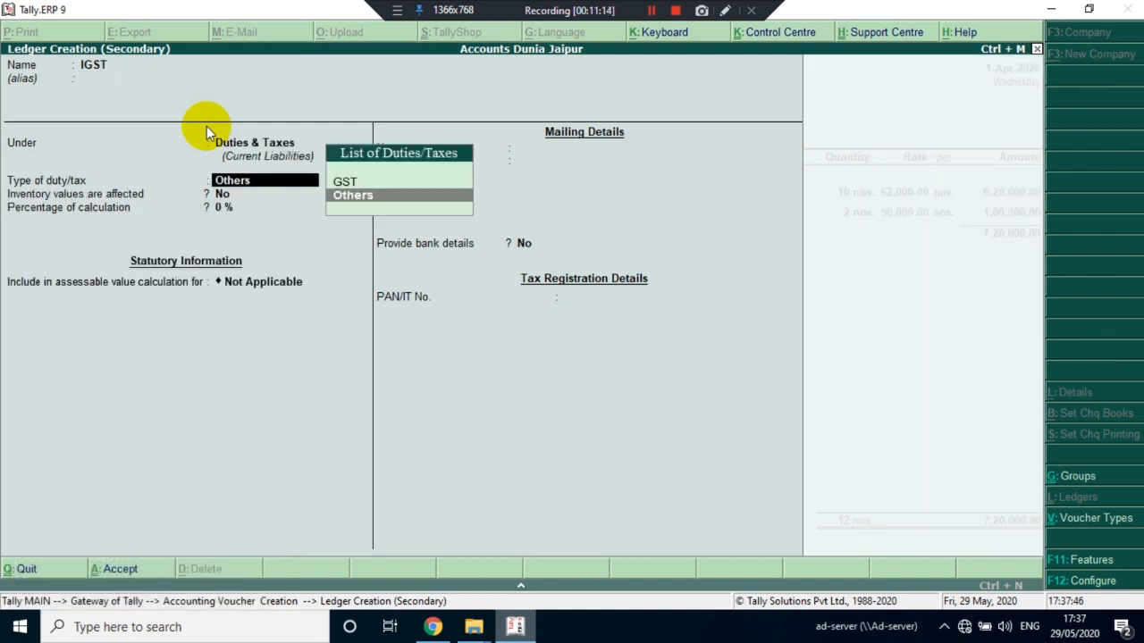
Set the IGST ledger's duty type to GST and tax type to Integrated Tax with no rounding method, and save it into the invoice
key("Up")
key("Return")
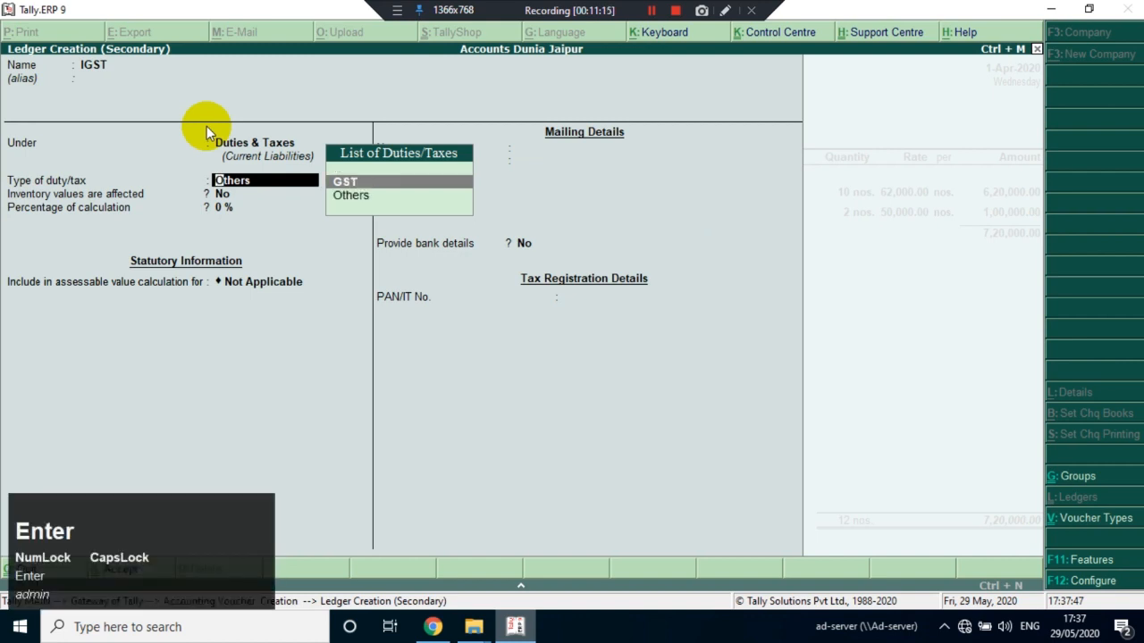
key("Down")
key("Down")
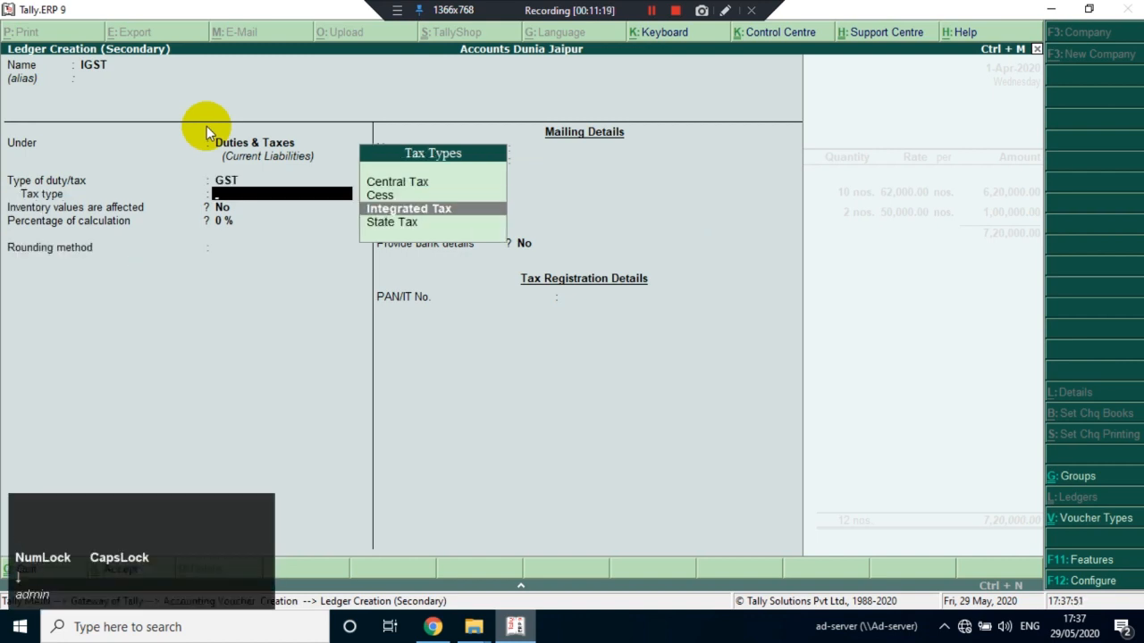
key("Return")
key("Return")
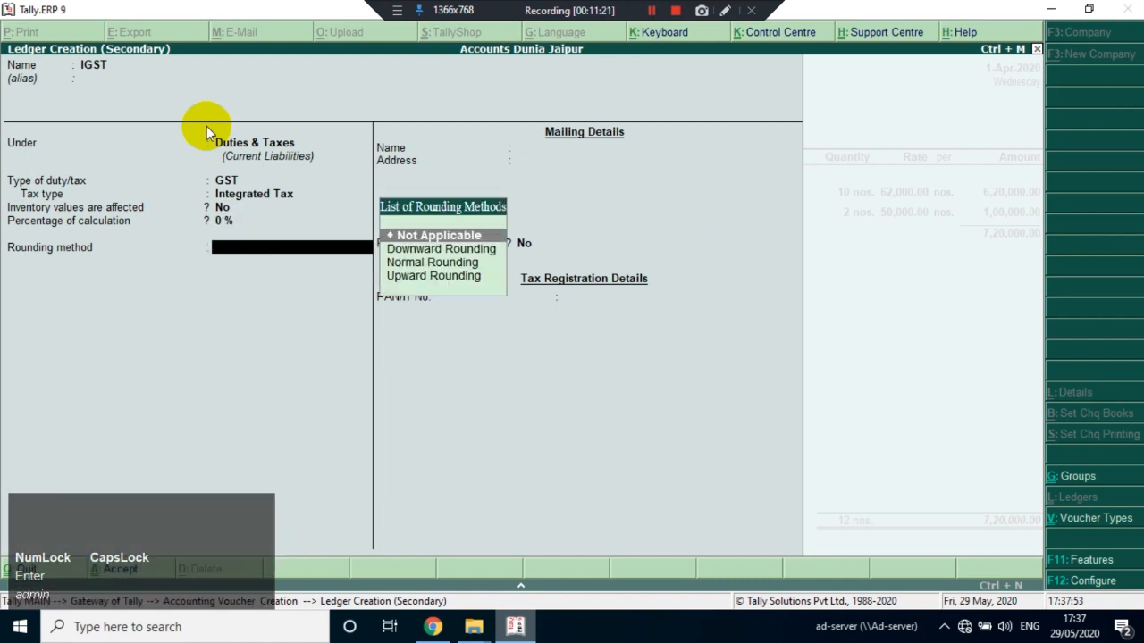
key("Return")
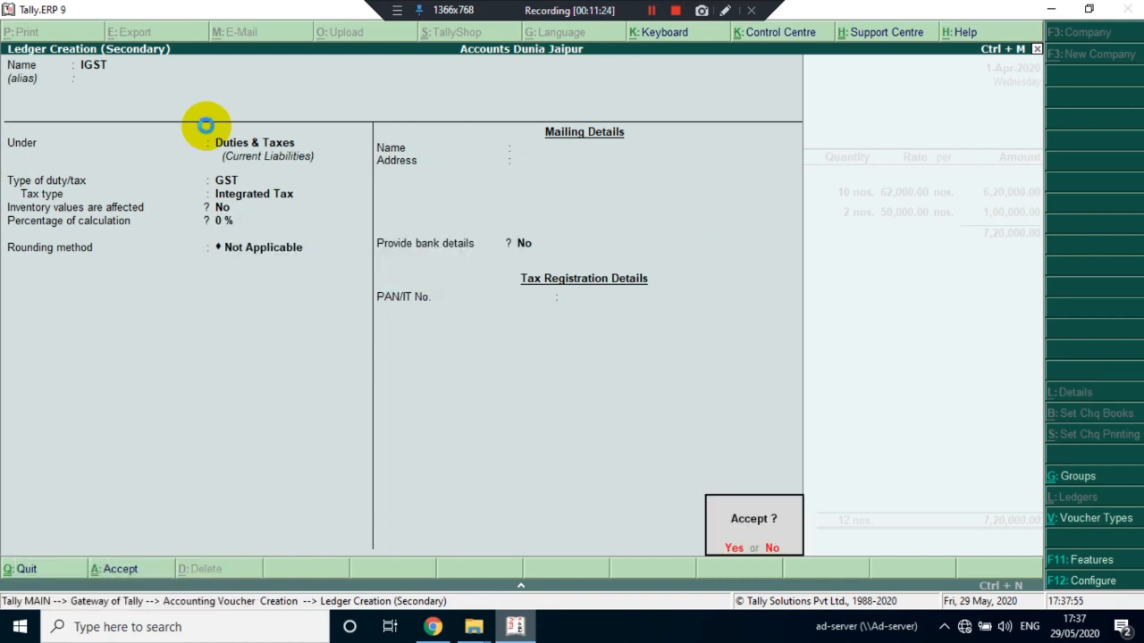
key("Return")
key("Return")
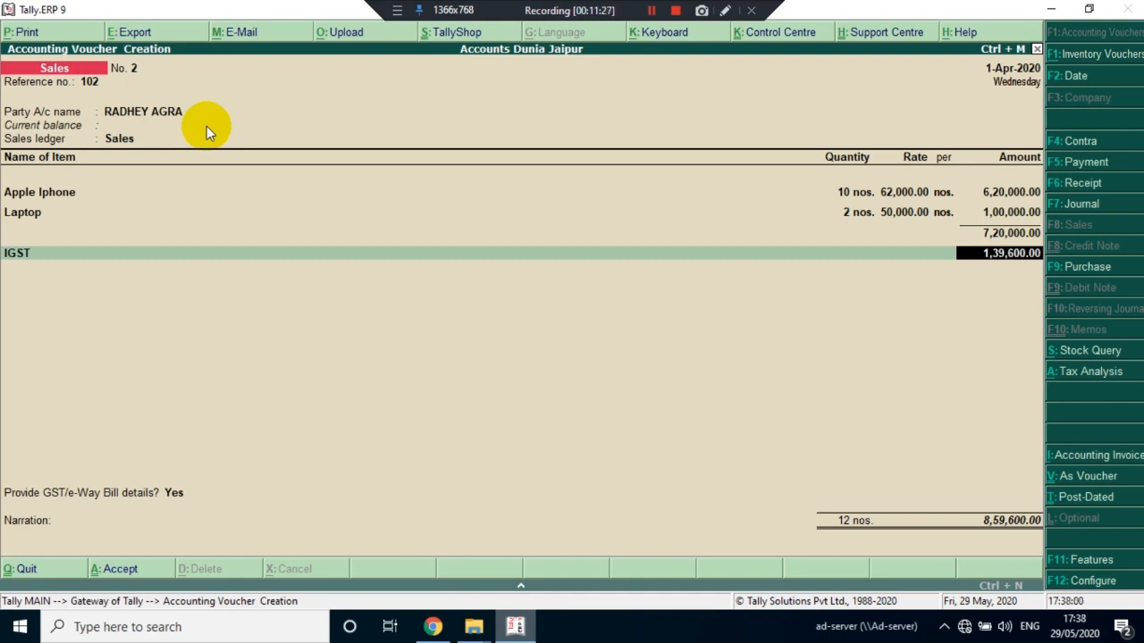
Calculate 18% GST on the Apple Iphone amount as 620000*.18 in the built-in calculator
key("ctrl")
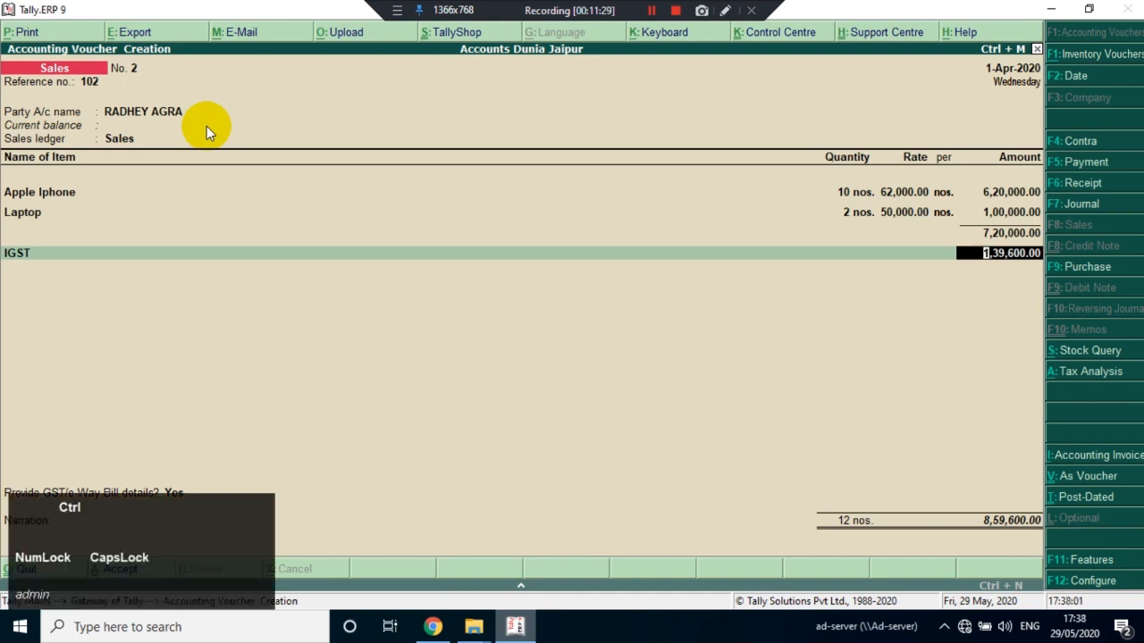
key("ctrl+n")
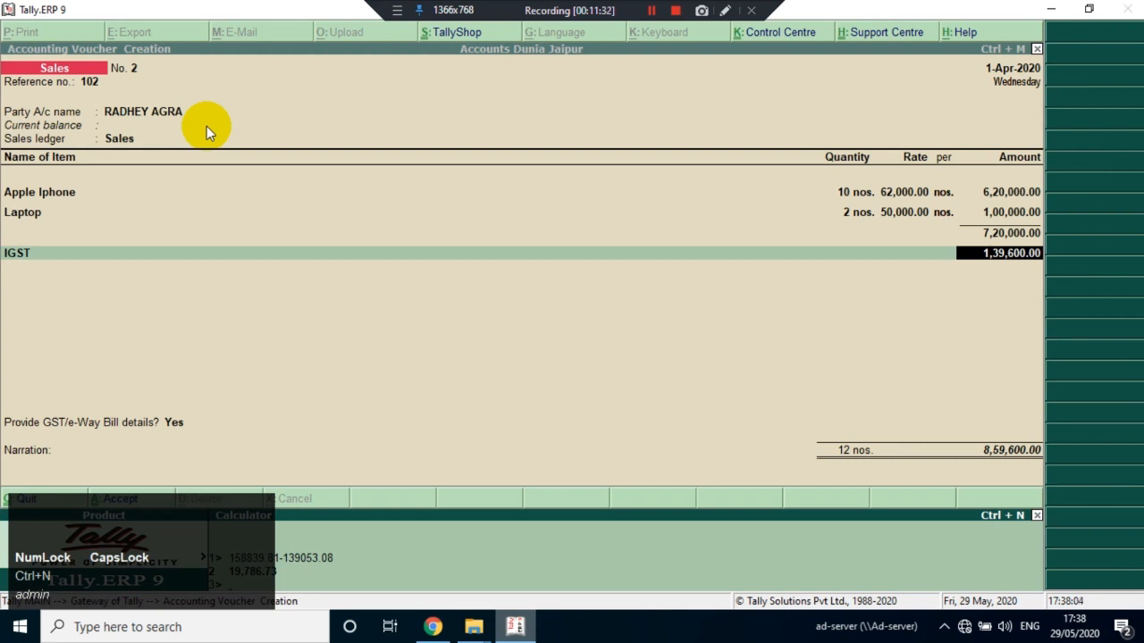
type("139600*")
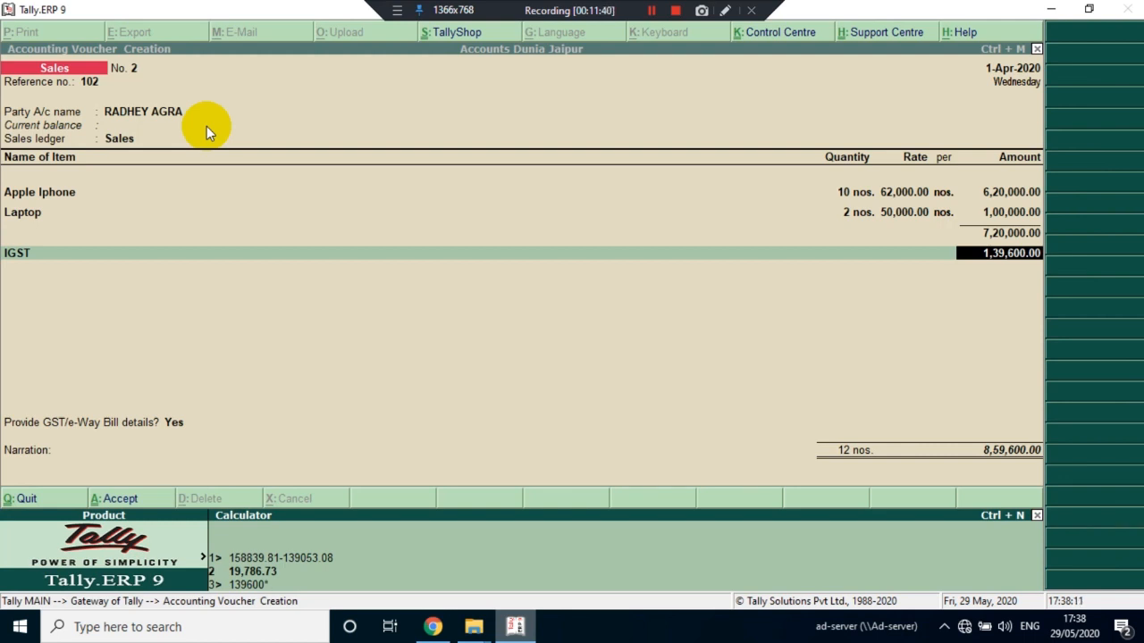
key("BackSpace")
key("BackSpace")
key("BackSpace")
key("BackSpace")
key("BackSpace")
key("BackSpace")
key("BackSpace")
type("620000*.18")
key("Return")
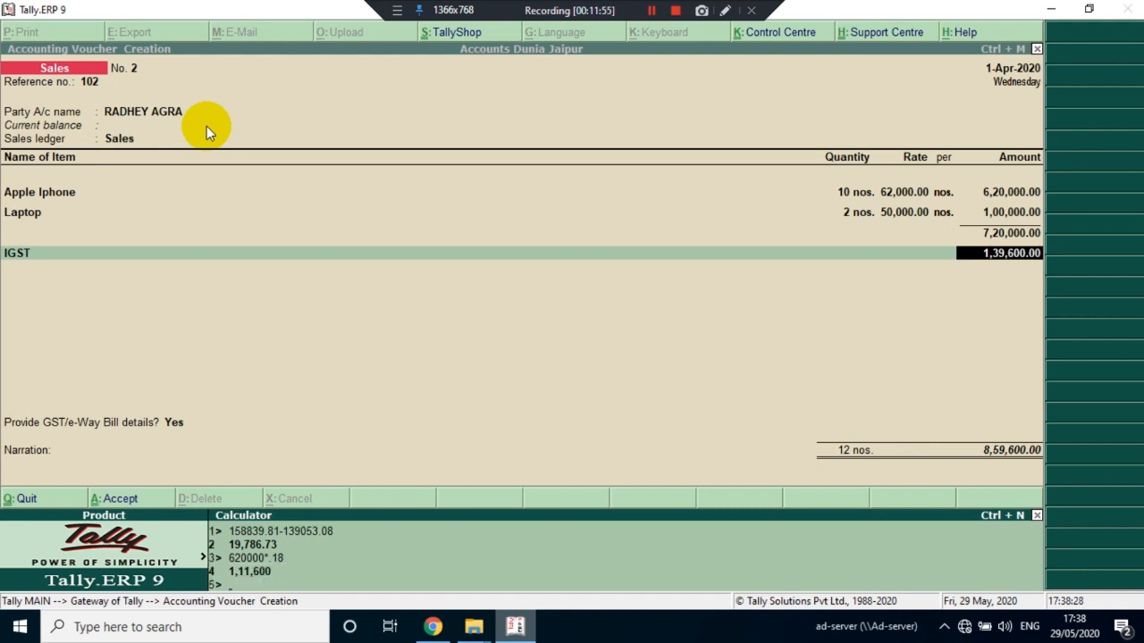
Add the two items' tax amounts as 111600+28000 in the calculator, and return to the invoice
type("111600+28000")
key("Return")
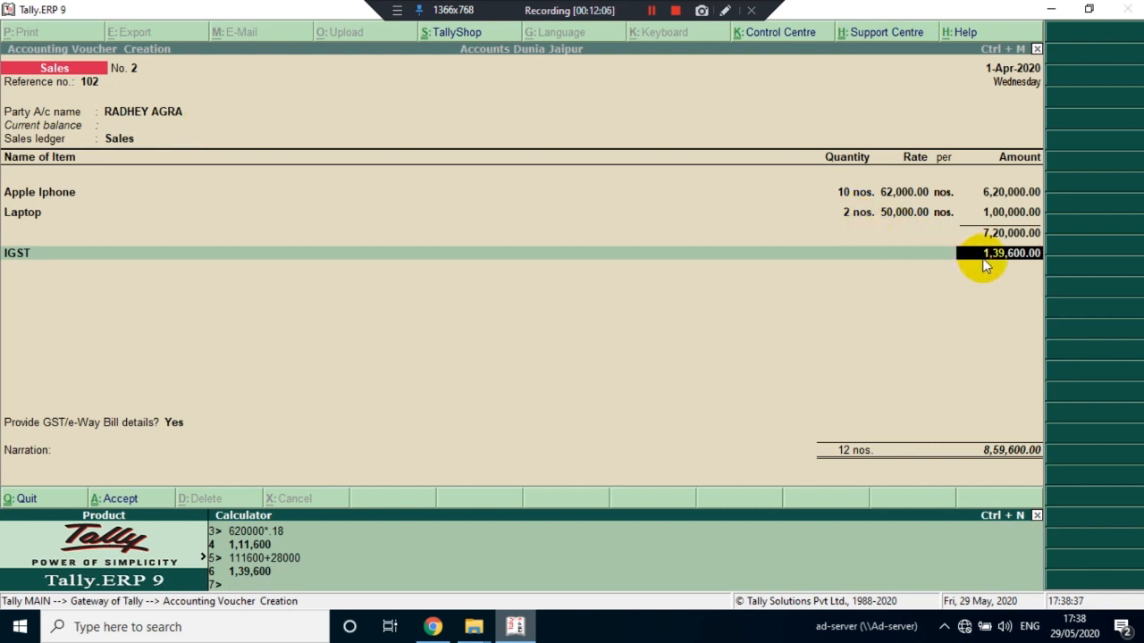
key("ctrl+m")
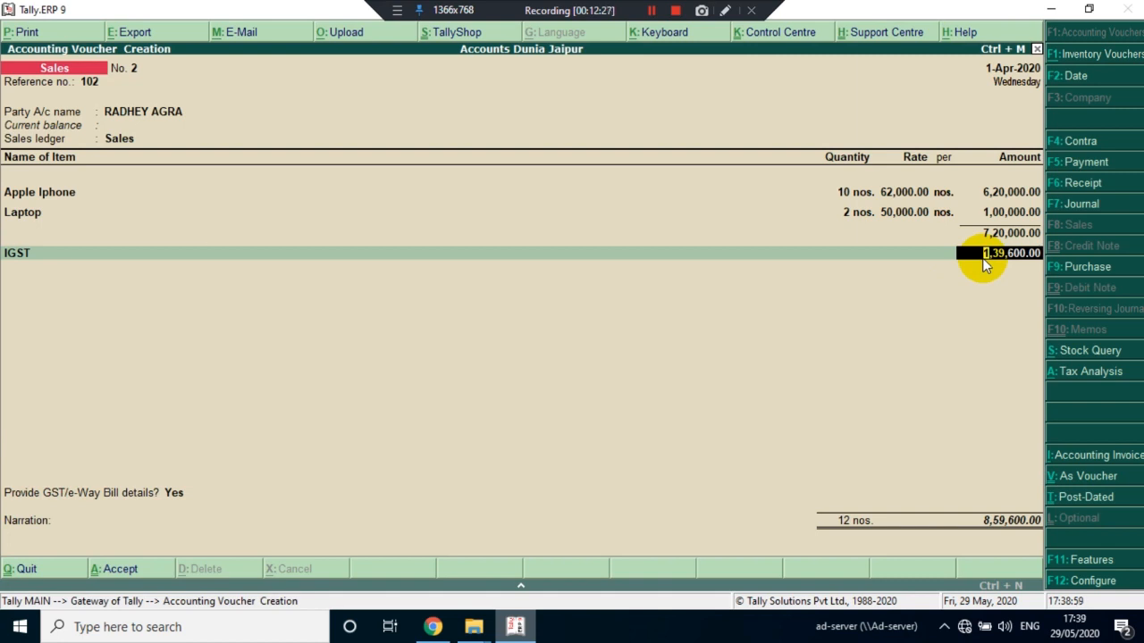
Create another ledger from the invoice's IGST line, named PACKING CHARGES with no alias
key("BackSpace")
key("Return")
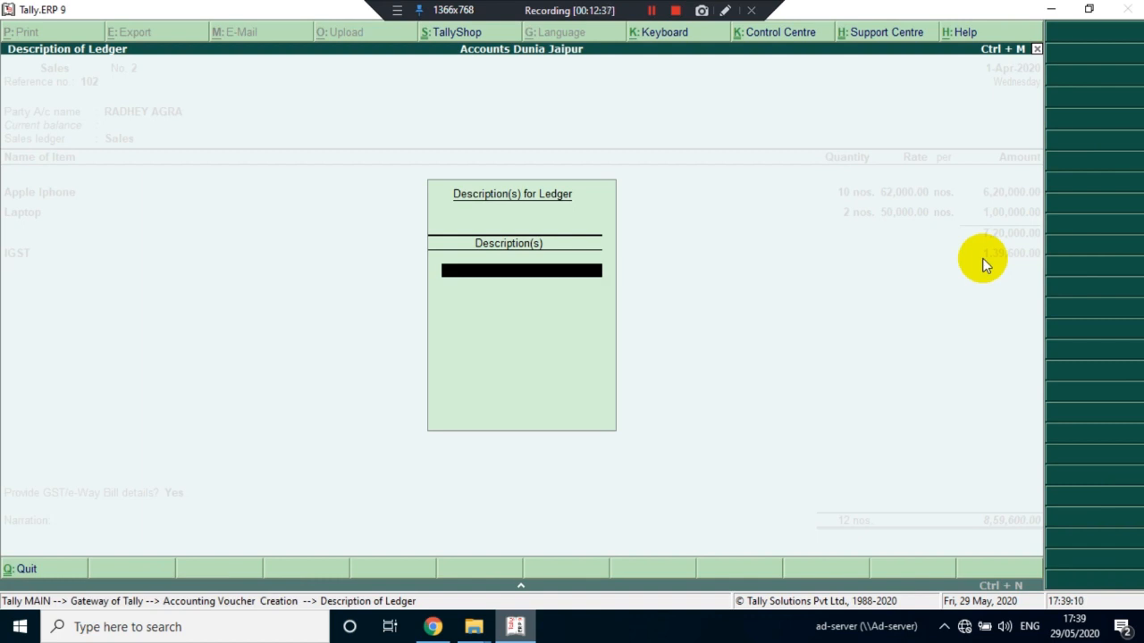
key("Escape")
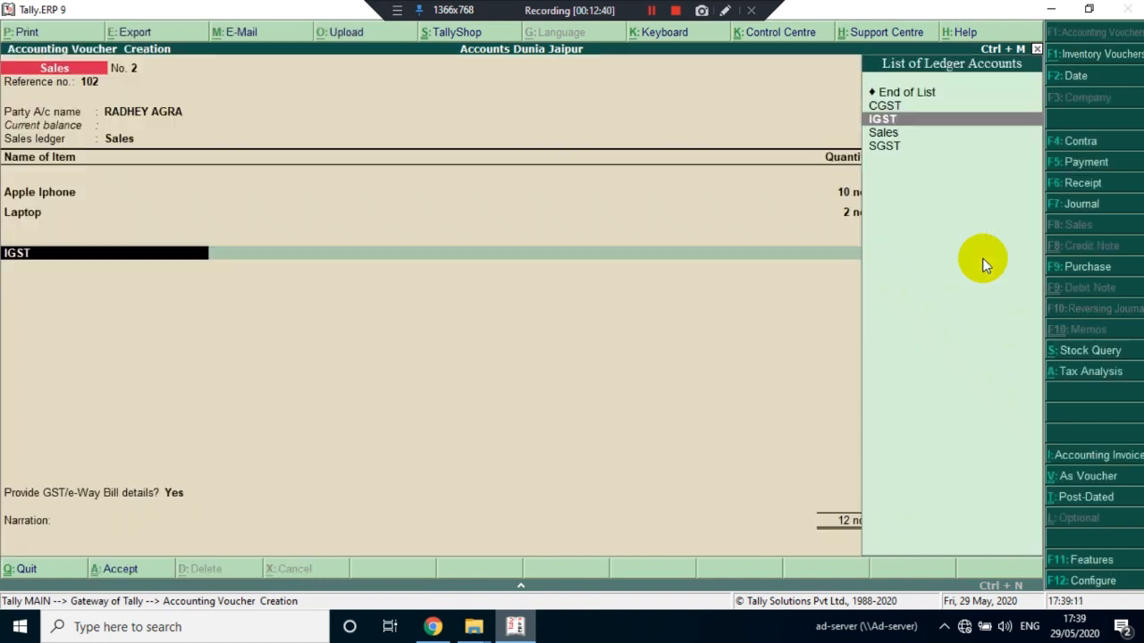
key("alt+c")
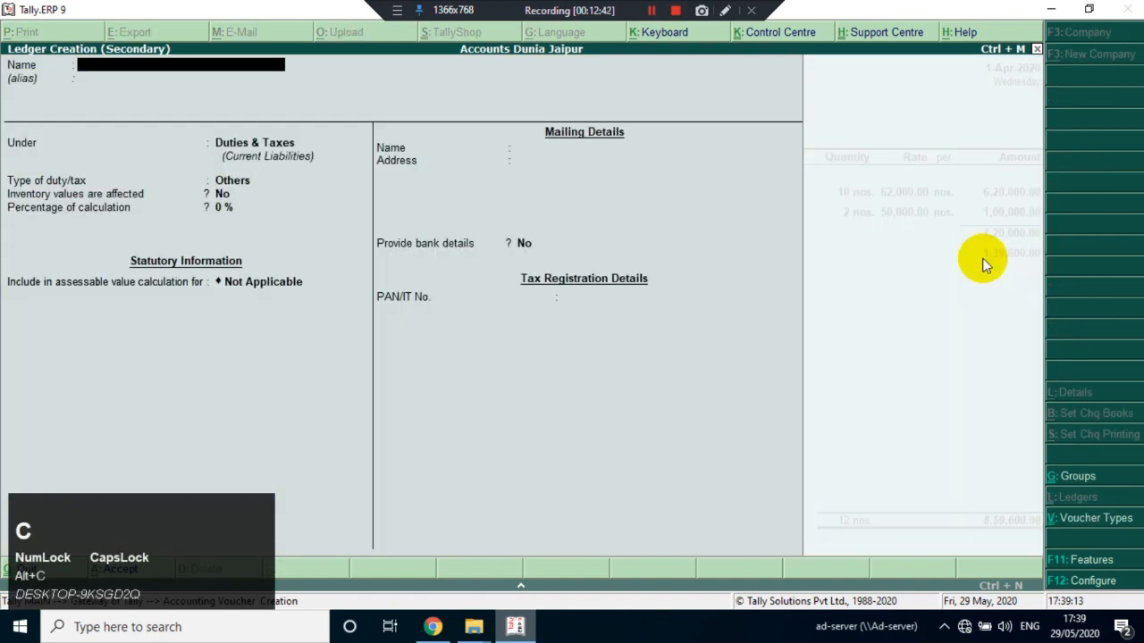
type("PAKCKIN")
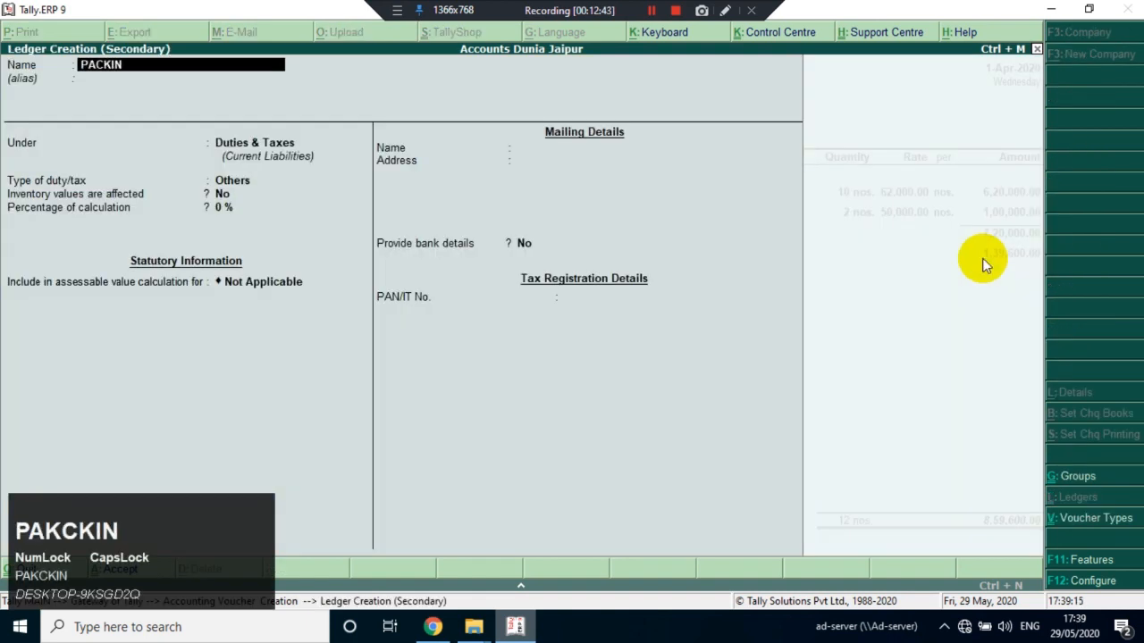
type("G CHARGES")
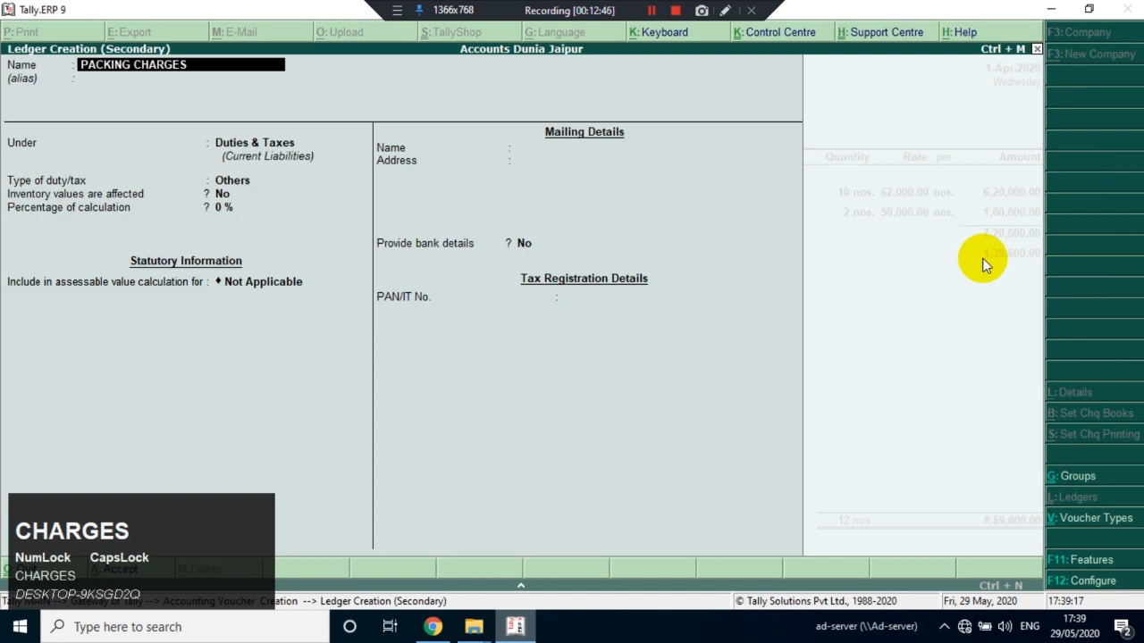
key("Return")
key("Return")
Place the packing ledger under Direct Incomes with inventory values not affected, ledger type Not Applicable and GST Applicable
type("DIR")
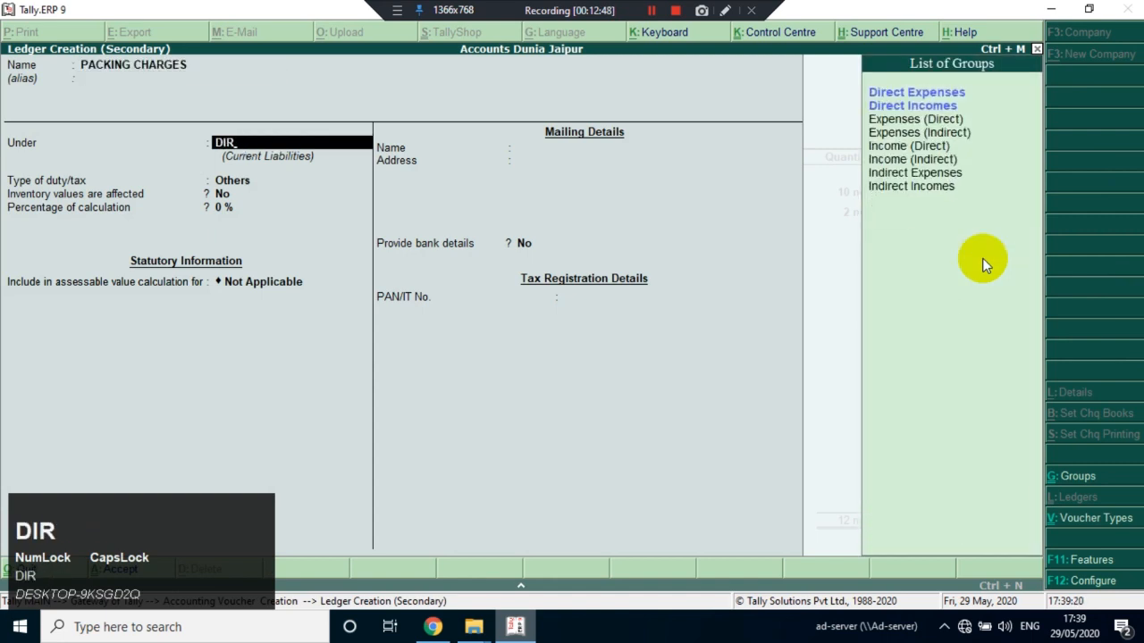
key("Down")
key("Down")
key("Return")
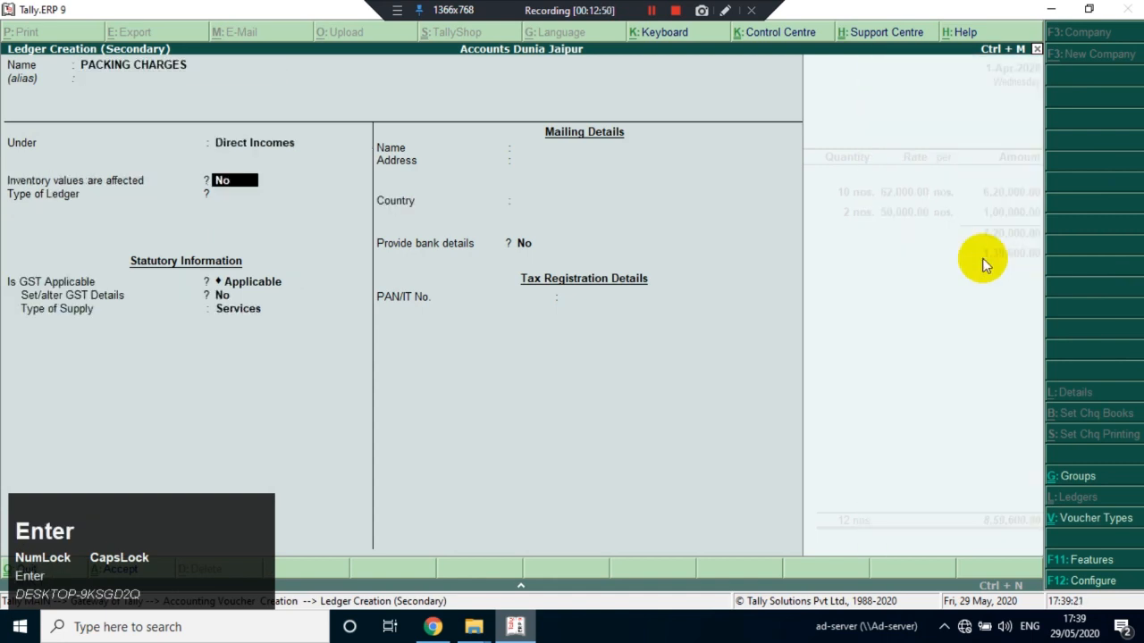
key("Return")
key("Return")
key("Return")
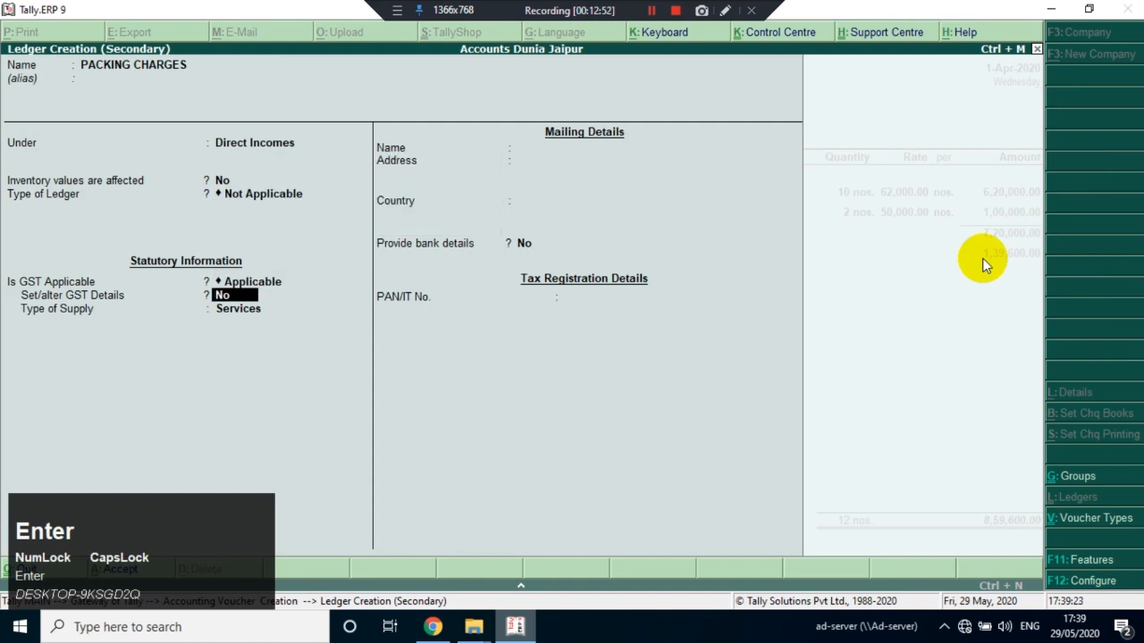
Enable GST details for the PACKING CHARGES ledger, leaving description and HSN/SAC blank, non-GST goods No and nature of transaction Not Applicable
type("Y")
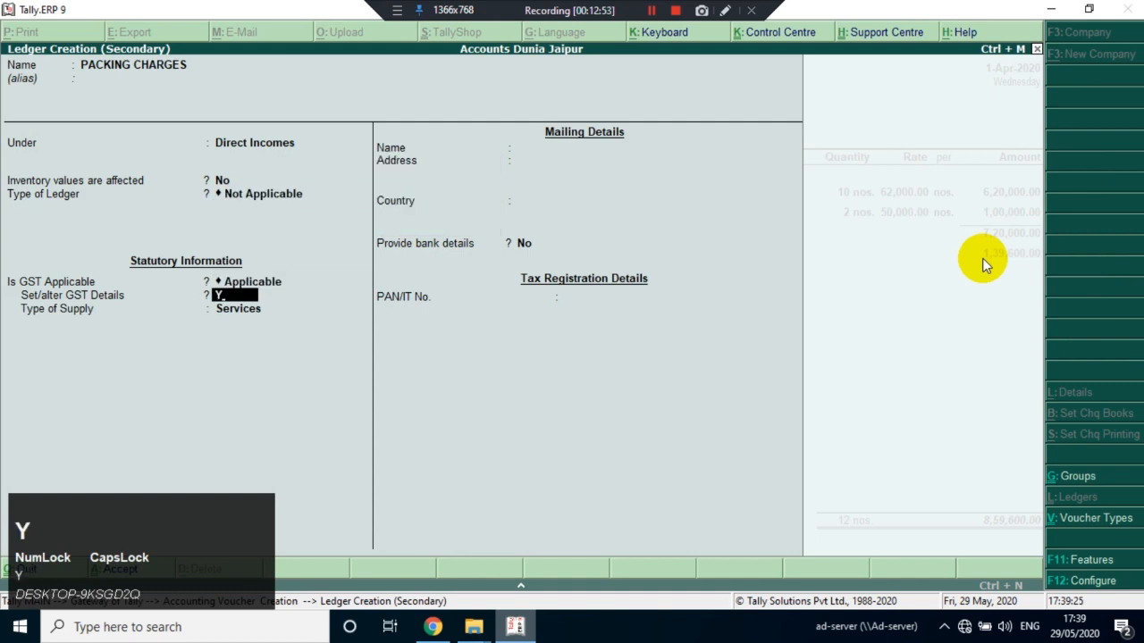
key("Return")
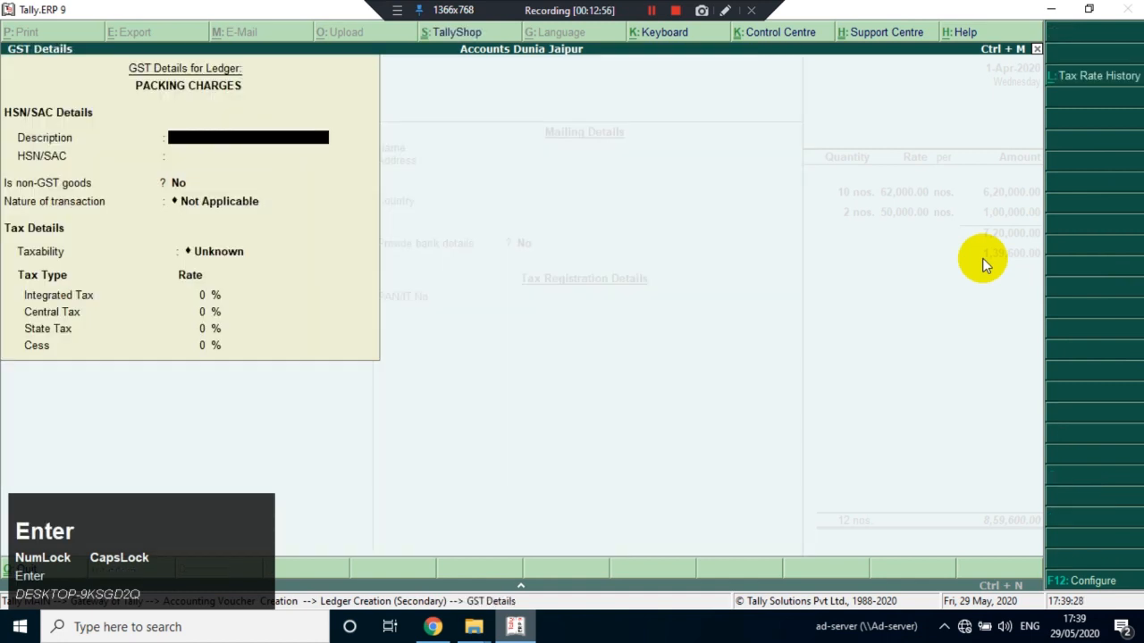
key("Return")
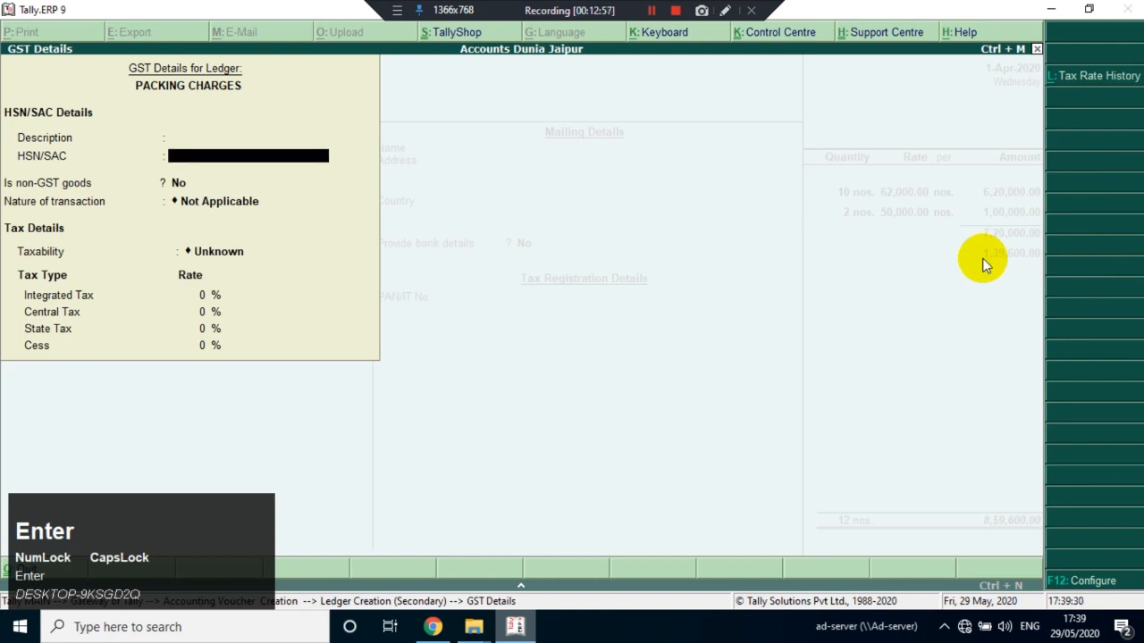
key("Return")
key("Return")
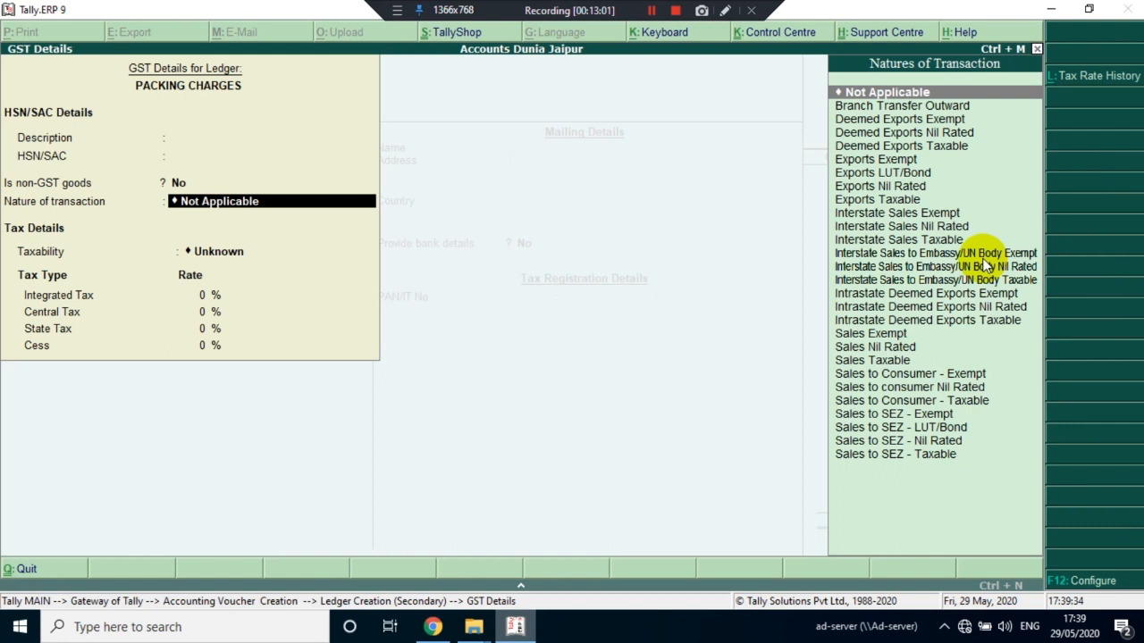
type("IN")
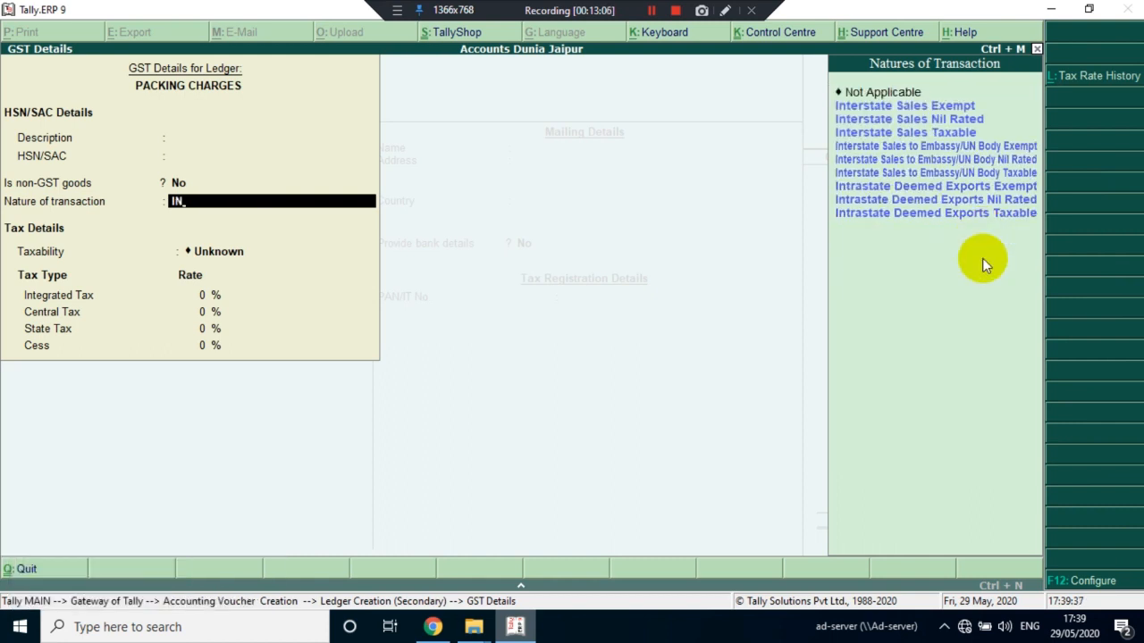
key("Down")
key("Down")
key("Down")
key("Up")
key("Up")
key("Up")
key("Return")
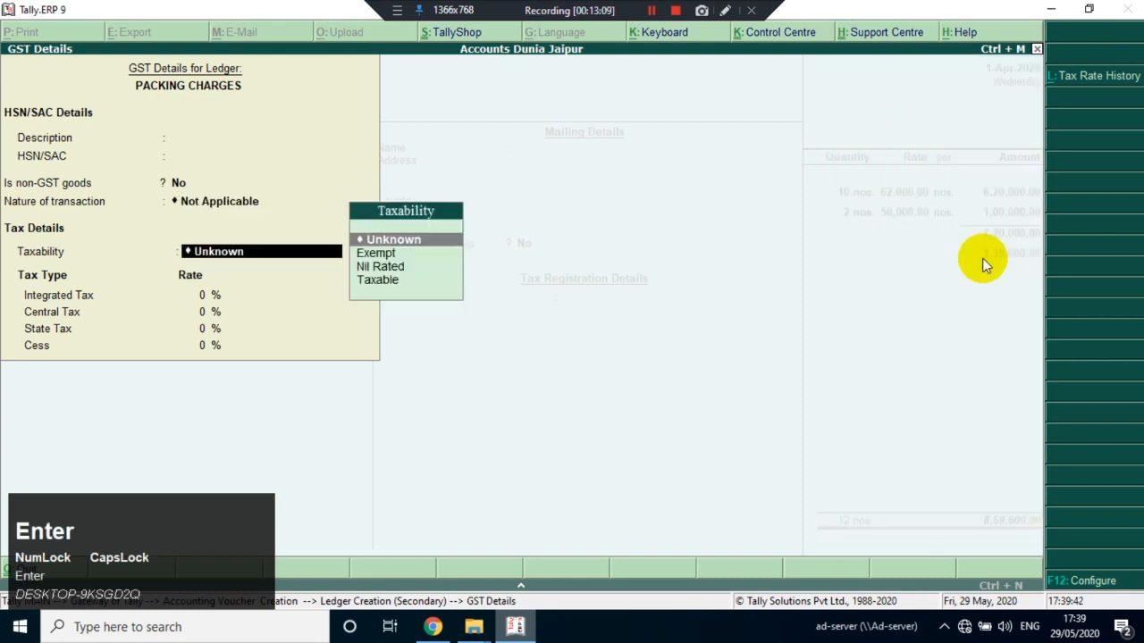
Set the packing ledger's taxability to Taxable with 18% integrated tax, and save the ledger
key("Down")
key("Down")
key("Down")
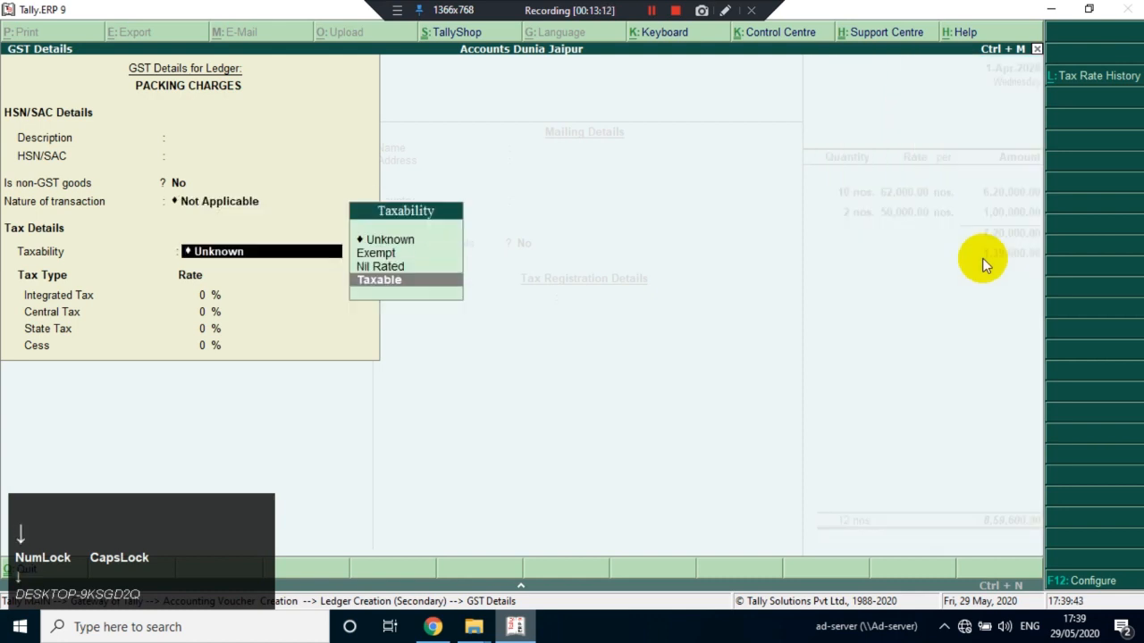
key("Return")
type("18")
key("Return")
key("Return")
key("Return")
key("Return")
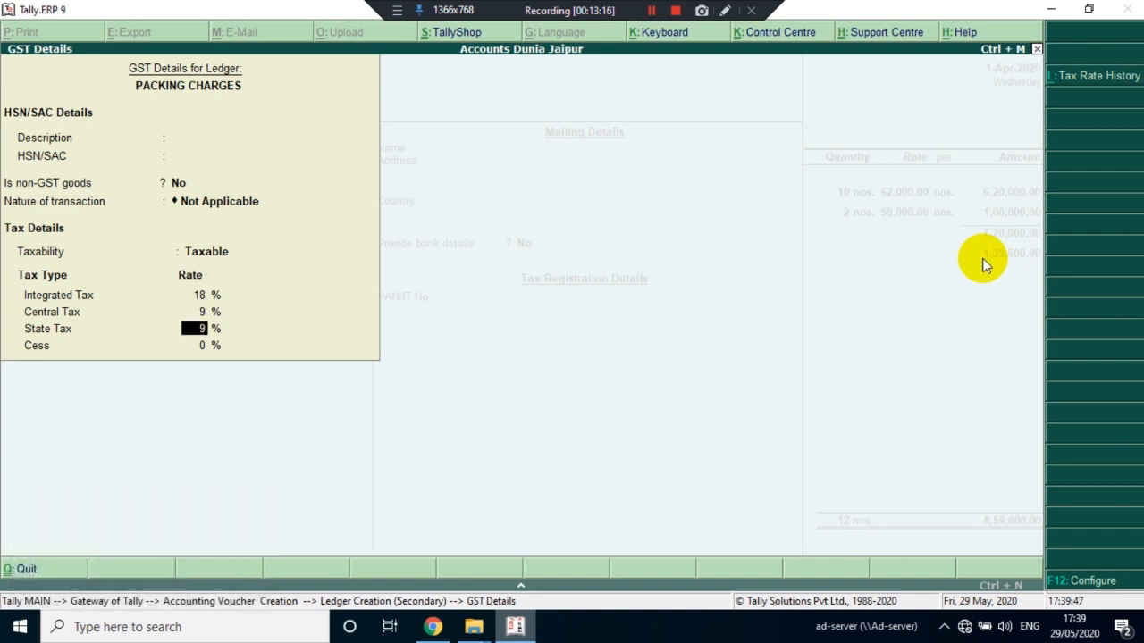
key("Return")
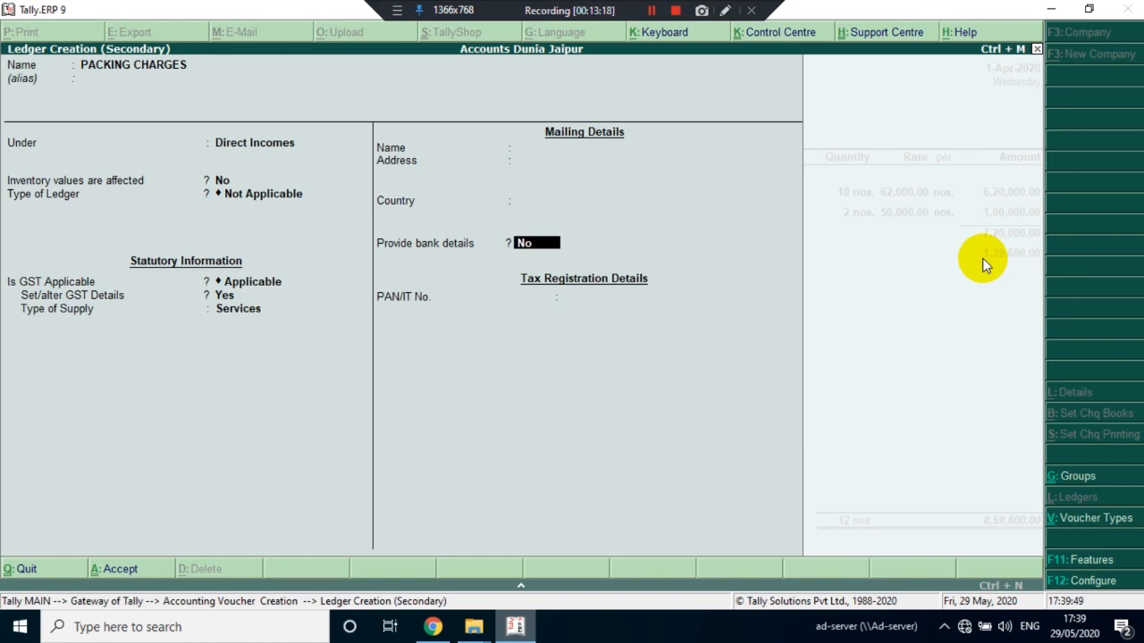
key("ctrl+a")
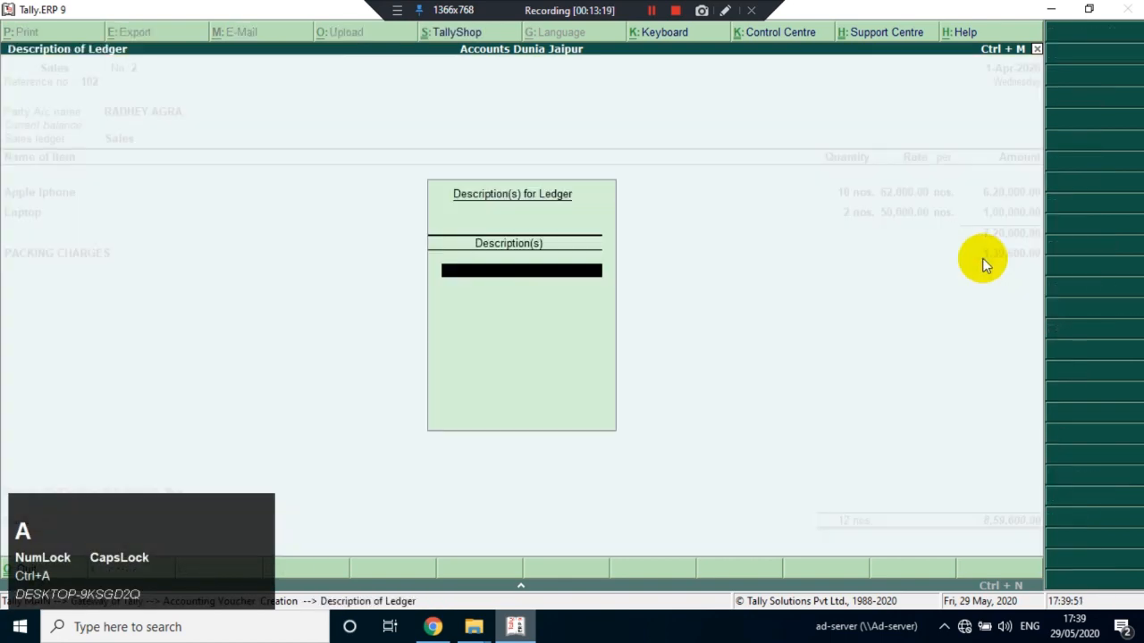
Leave the packing charges description blank and set the PACKING CHARGES amount on the sales invoice to 20,000
key("Return")
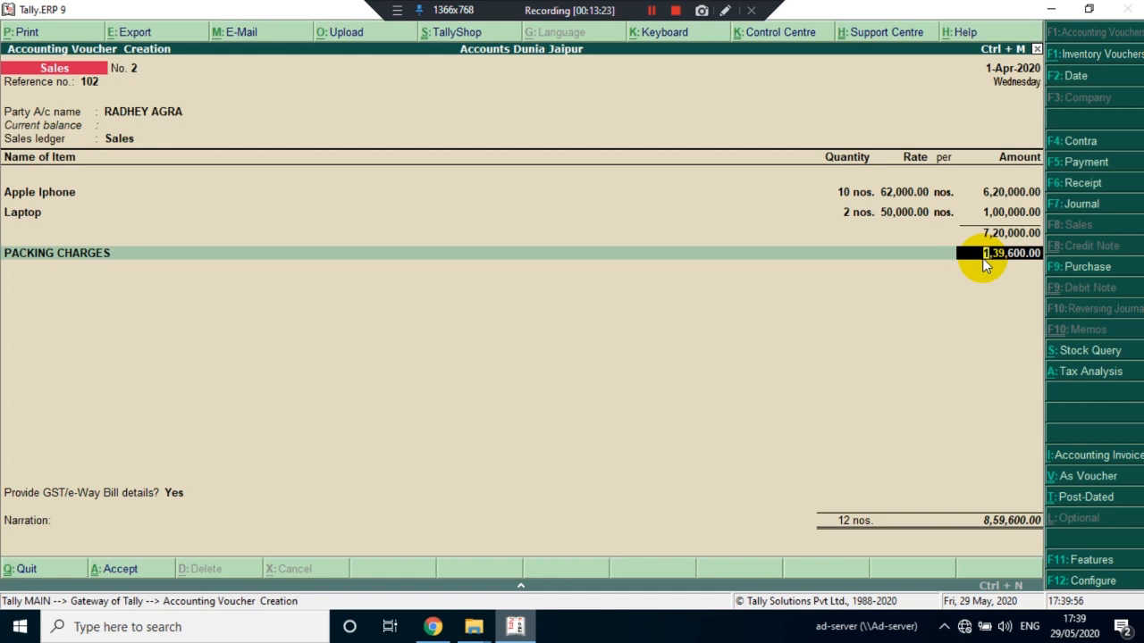
type("20000")
key("Return")
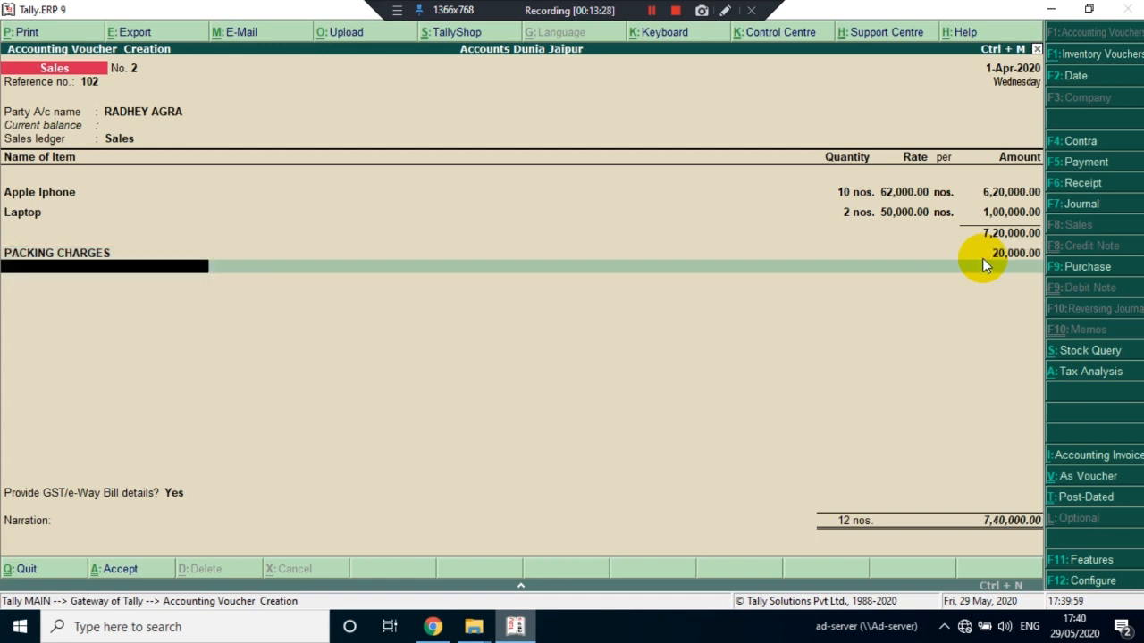
Add the IGST ledger below PACKING CHARGES with its calculated amount, and save the sales invoice
type("IG")
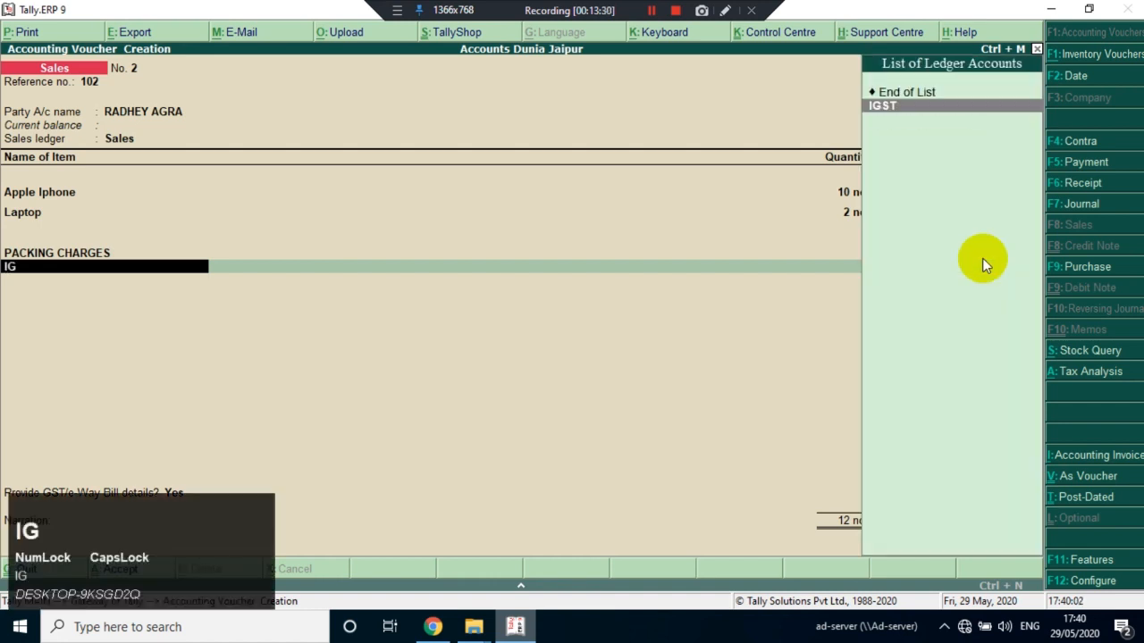
key("Return")
key("Return")
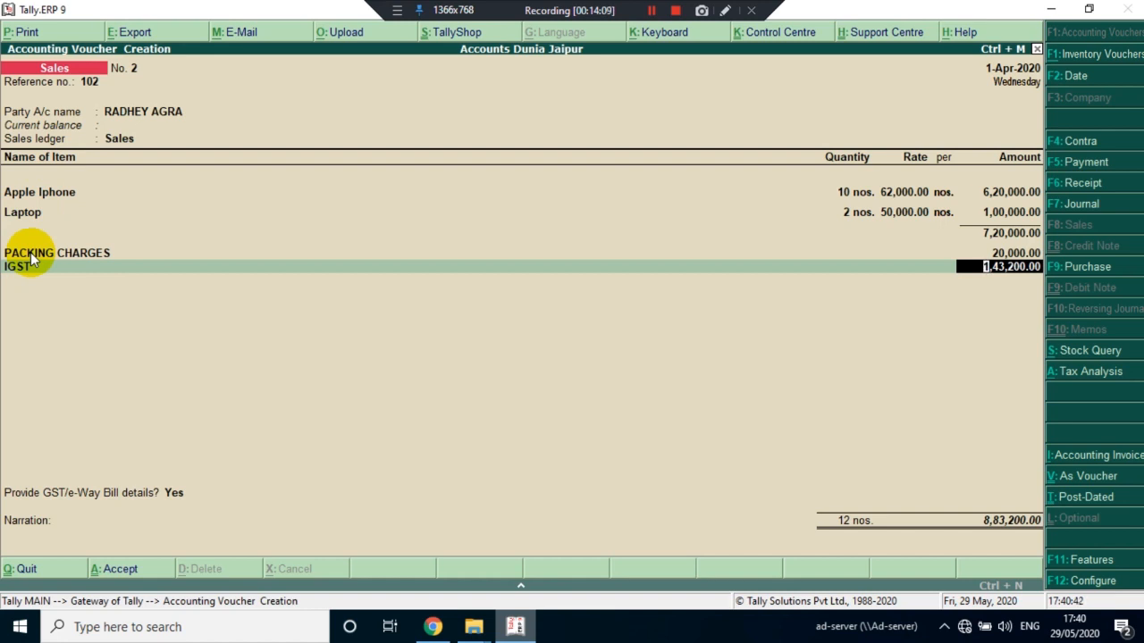
key("ctrl+a")
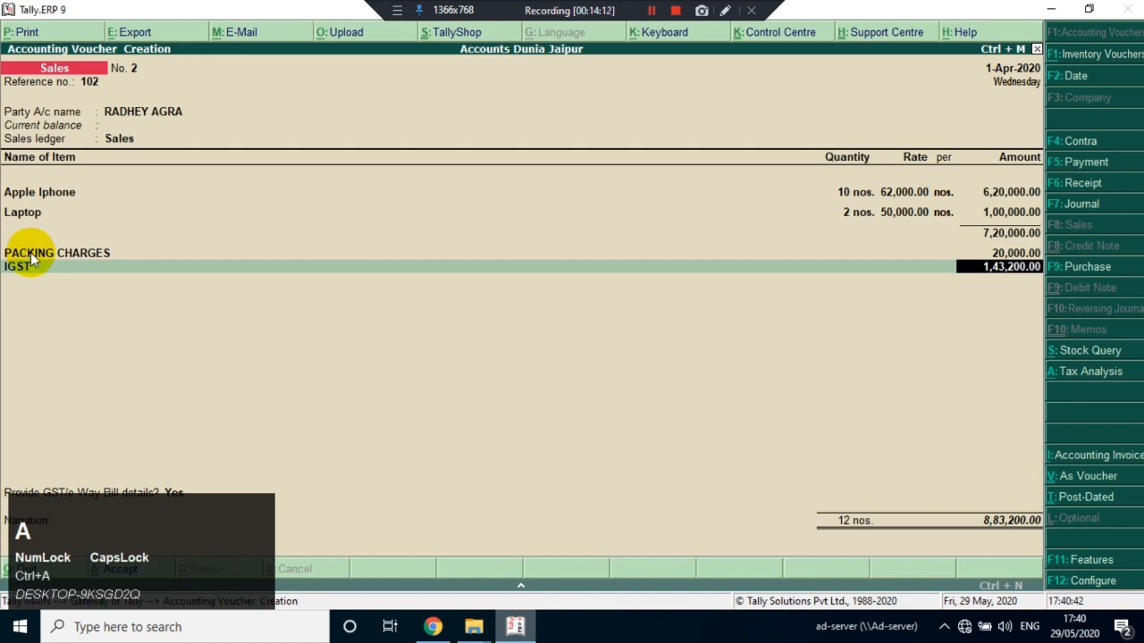
Start a purchase voucher with supplier invoice number 45 dated 1-Apr-2020, and choose the Agra party's account
key("F9")
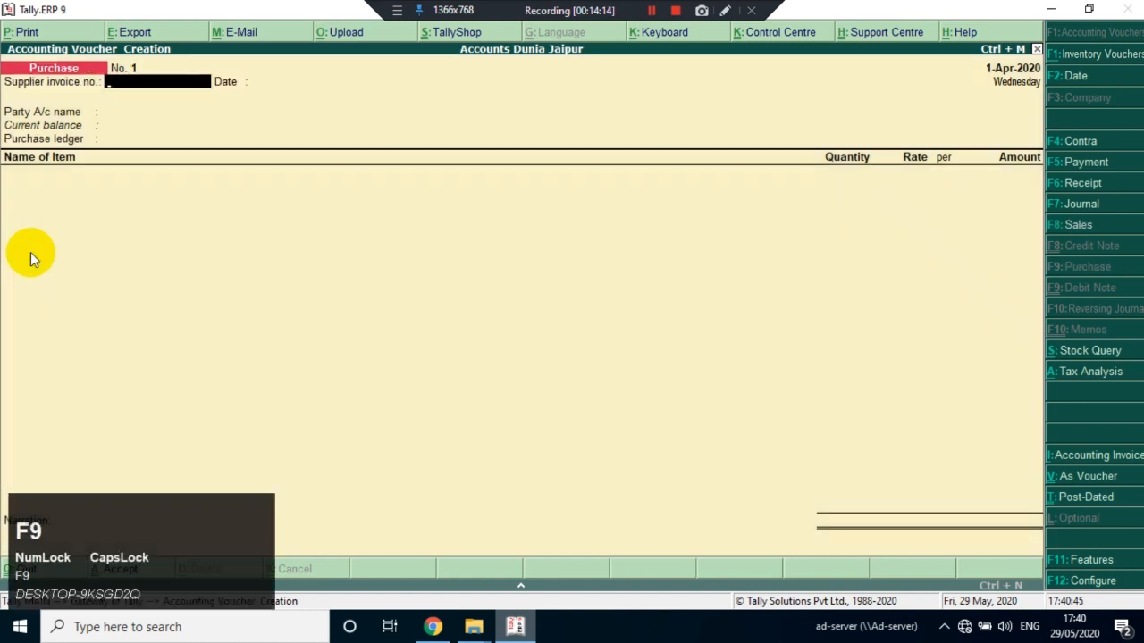
type("45")
key("Return")
key("Return")
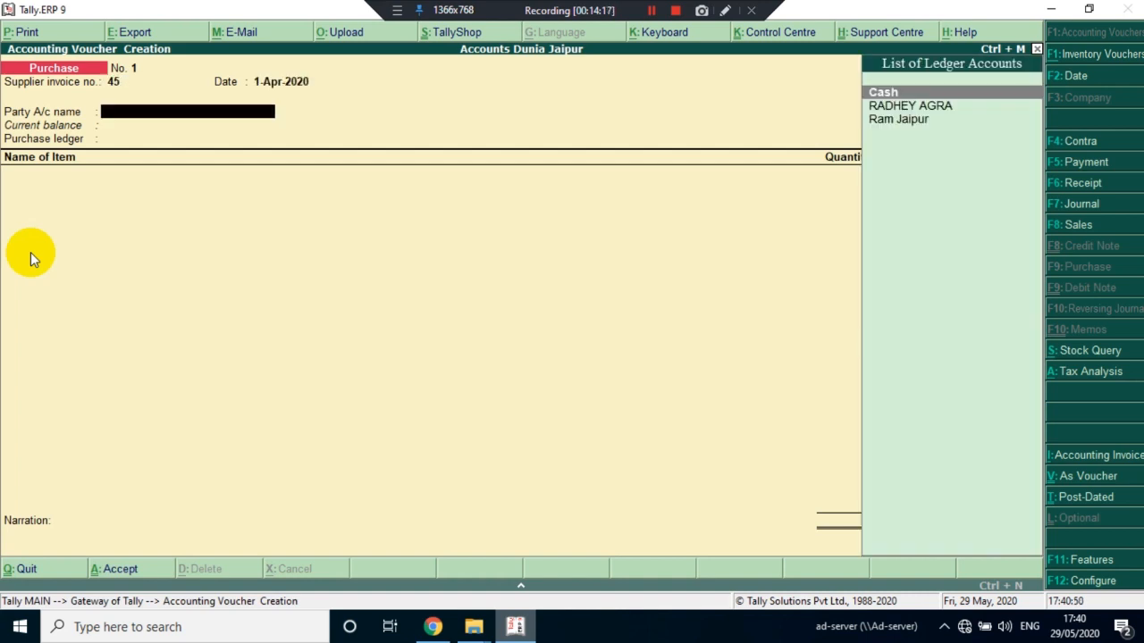
key("Down")
key("Return")
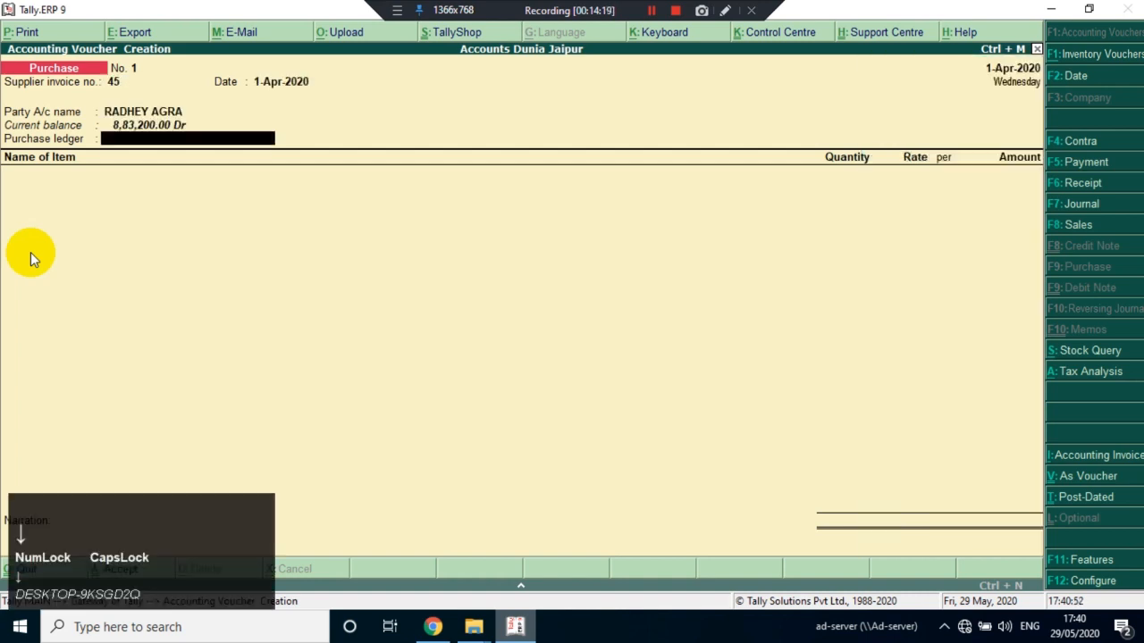
Create a ledger from the voucher's purchase ledger field, named PURCHASE with no alias, under Purchase Accounts
key("alt+c")
type("PU")
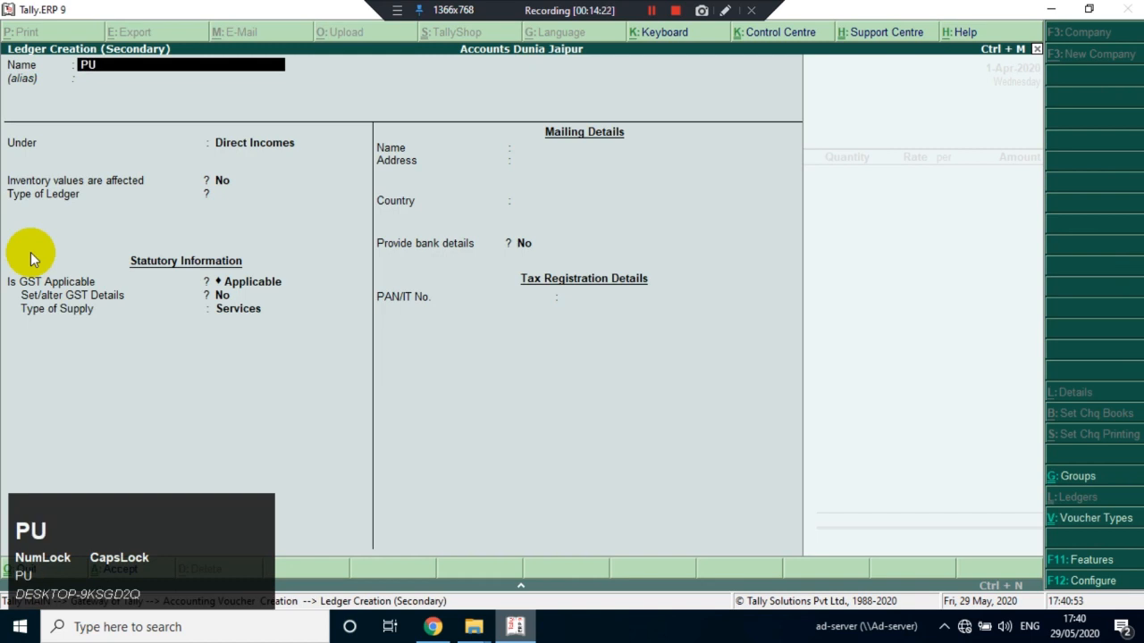
type("RCHASE")
key("Return")
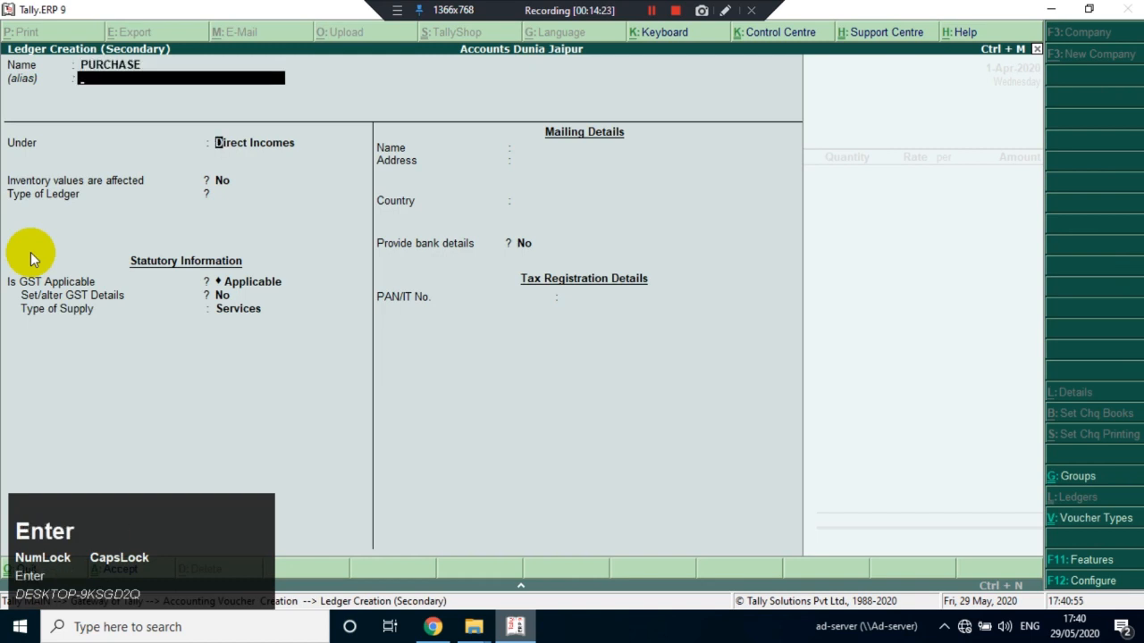
key("Return")
type("PUR")
key("Return")
key("Return")
key("Return")
key("Return")
key("Return")
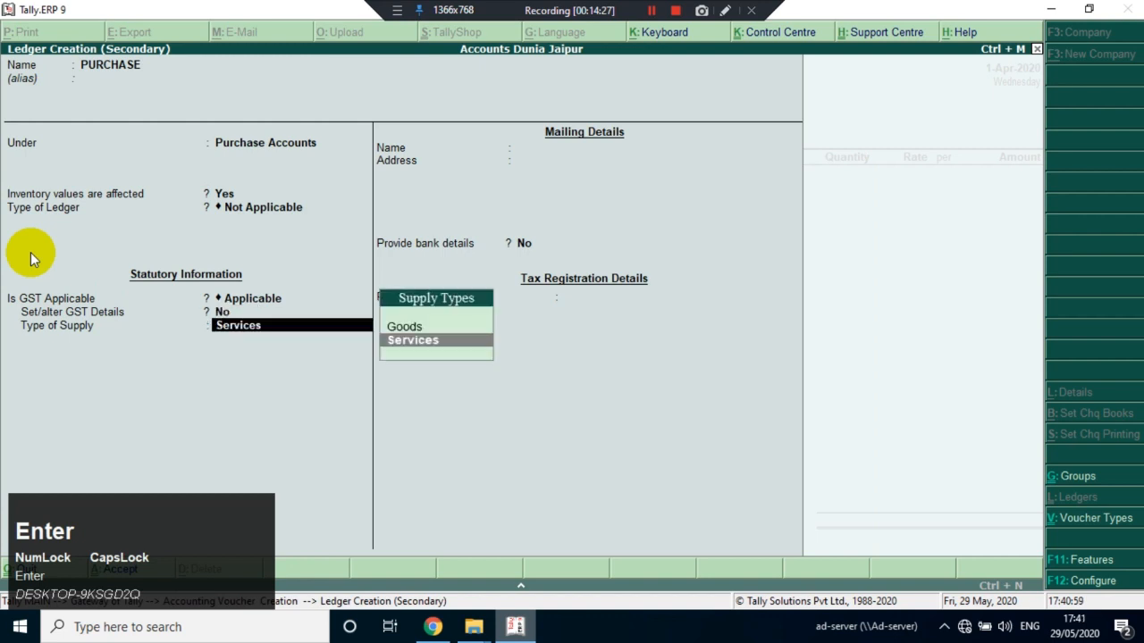
Keep the PURCHASE ledger's GST Applicable and GST details No, set its type of supply to Goods, and save it
key("Up")
key("Return")
key("Return")
key("Return")
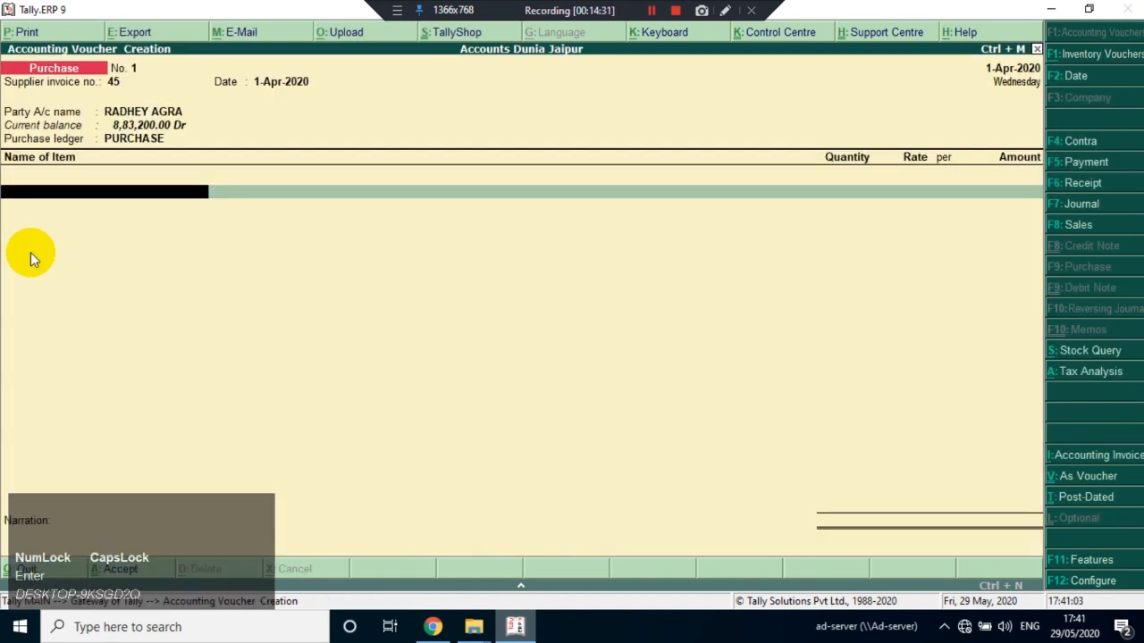
Add Apple Iphone to the purchase voucher with a quantity of 100 nos. at a rate of 55,000
type("A")
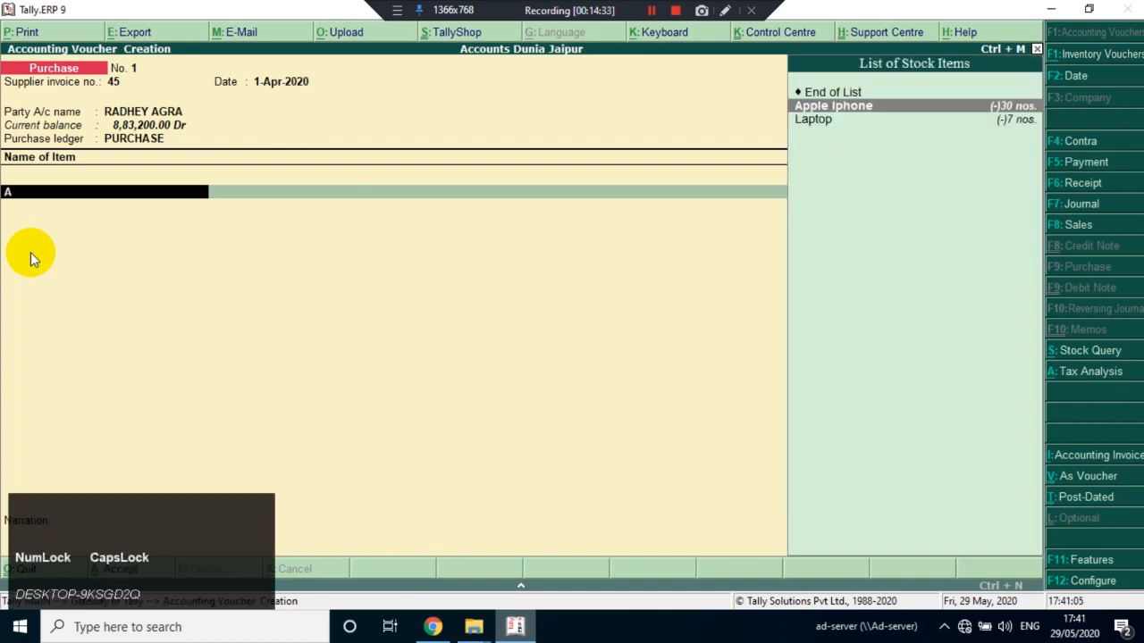
type("PP")
key("Return")
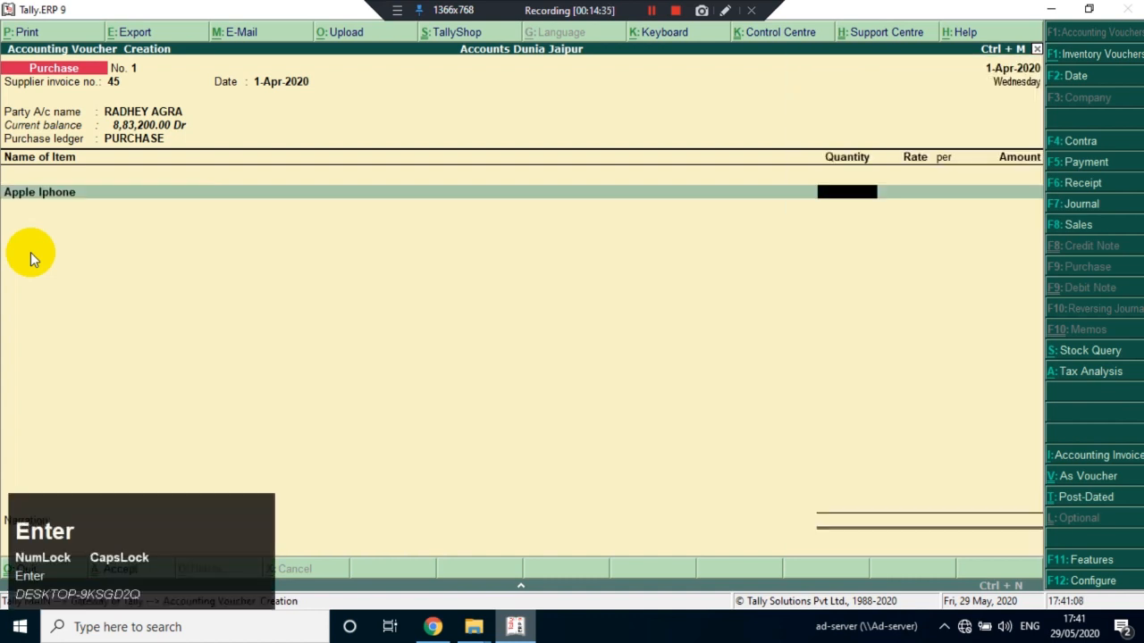
type("100")
key("Return")
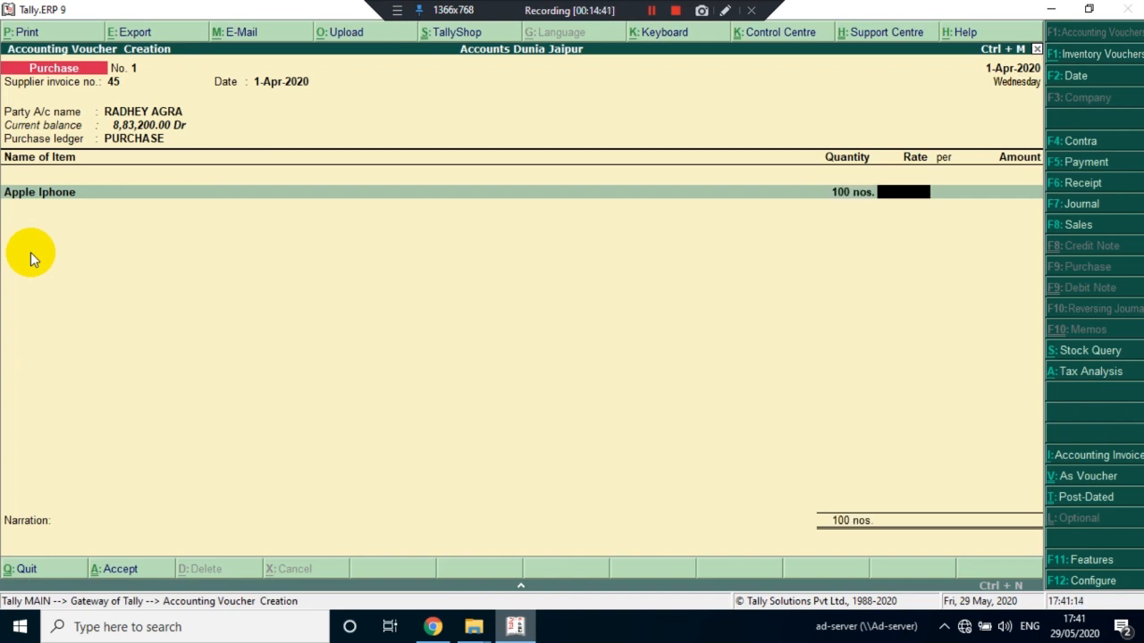
type("55,000")
key("Return")
key("Return")
Add Laptop to the purchase voucher with a quantity of 10 nos. at a rate of 45,000
key("Return")
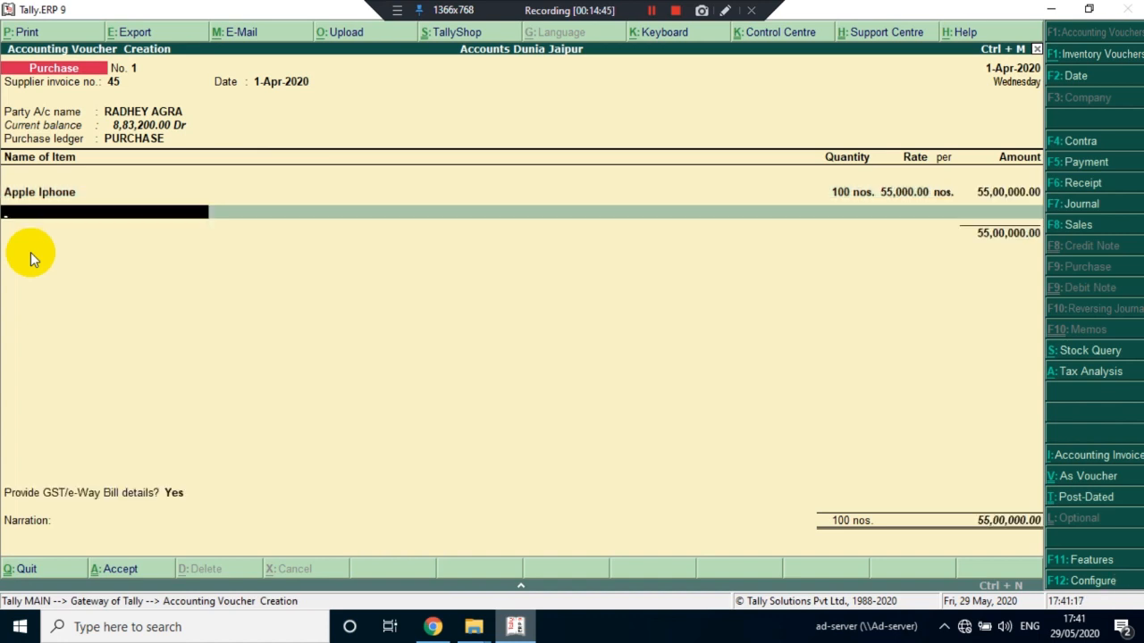
type("LA")
key("Return")
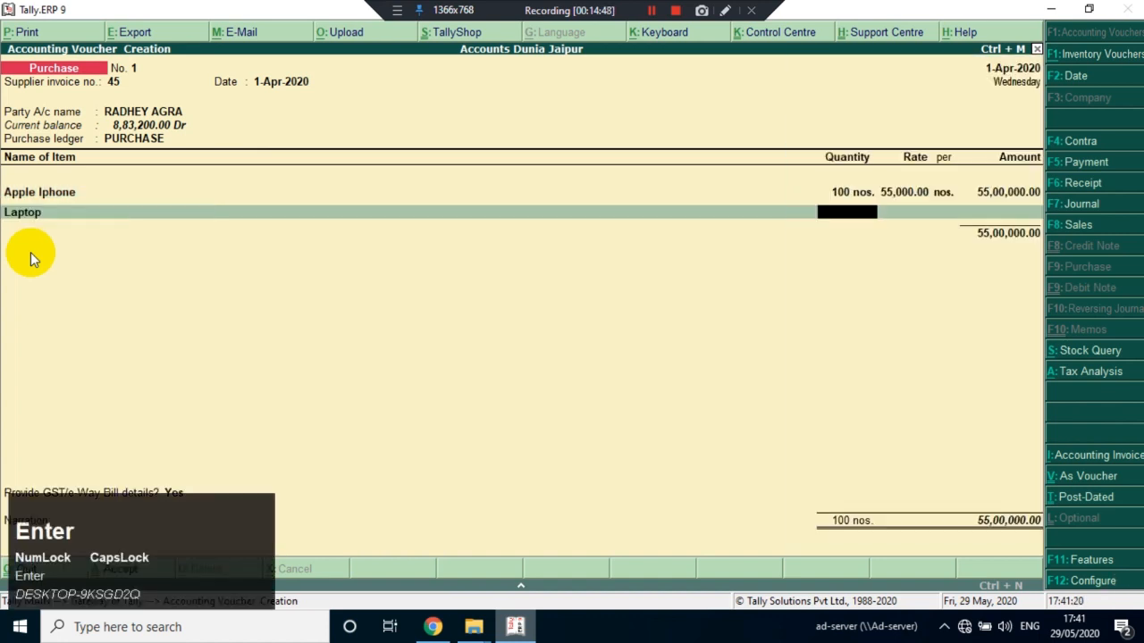
type("10")
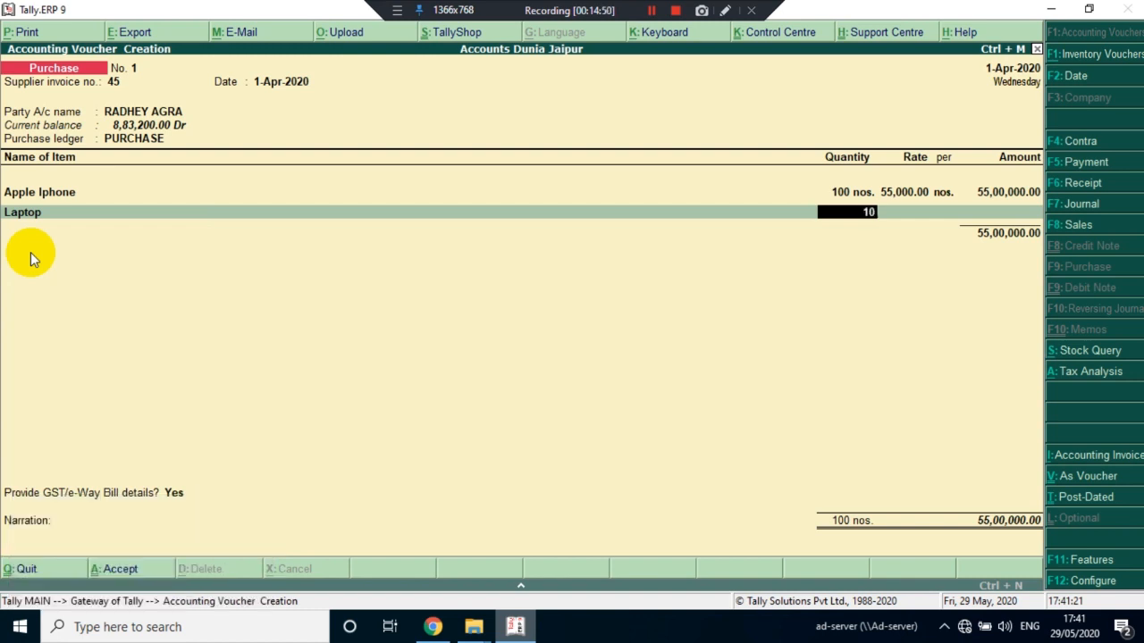
key("Return")
type("45000")
key("Return")
key("Return")
key("Return")
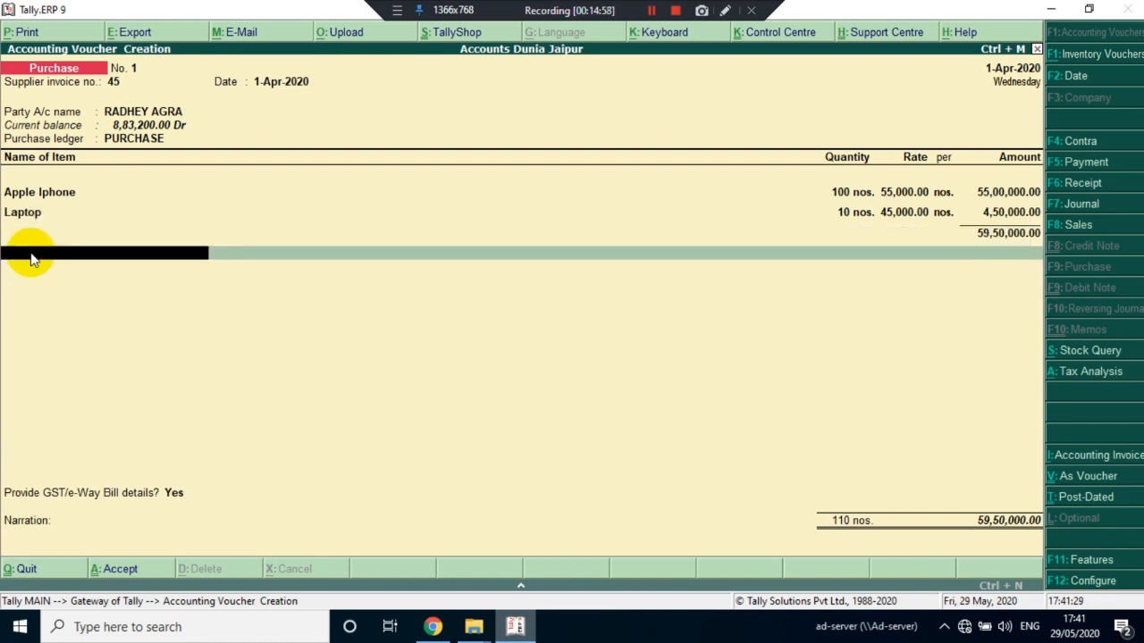
End the item list and add the IGST ledger to the purchase voucher with its calculated amount
key("Return")
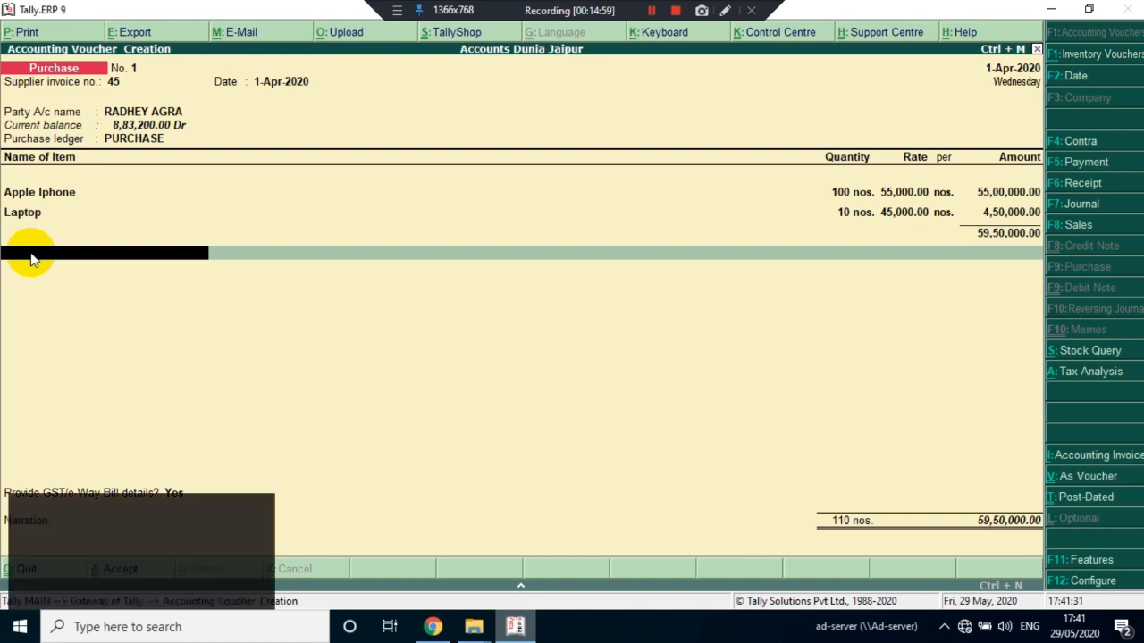
key("Return")
key("Return")
key("Return")
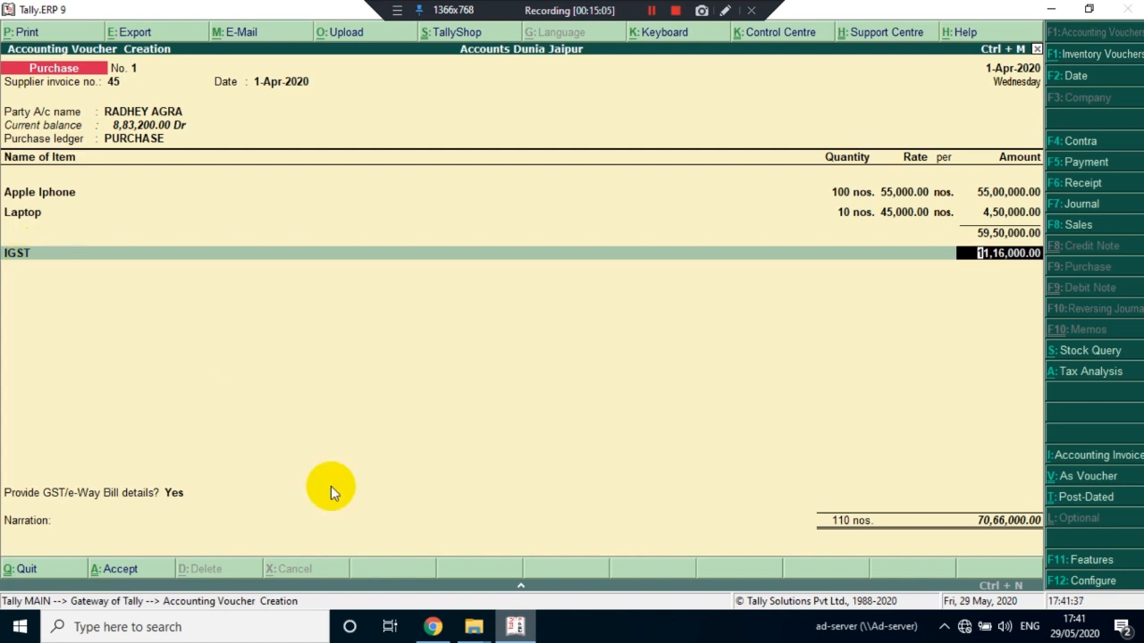
key("Return")
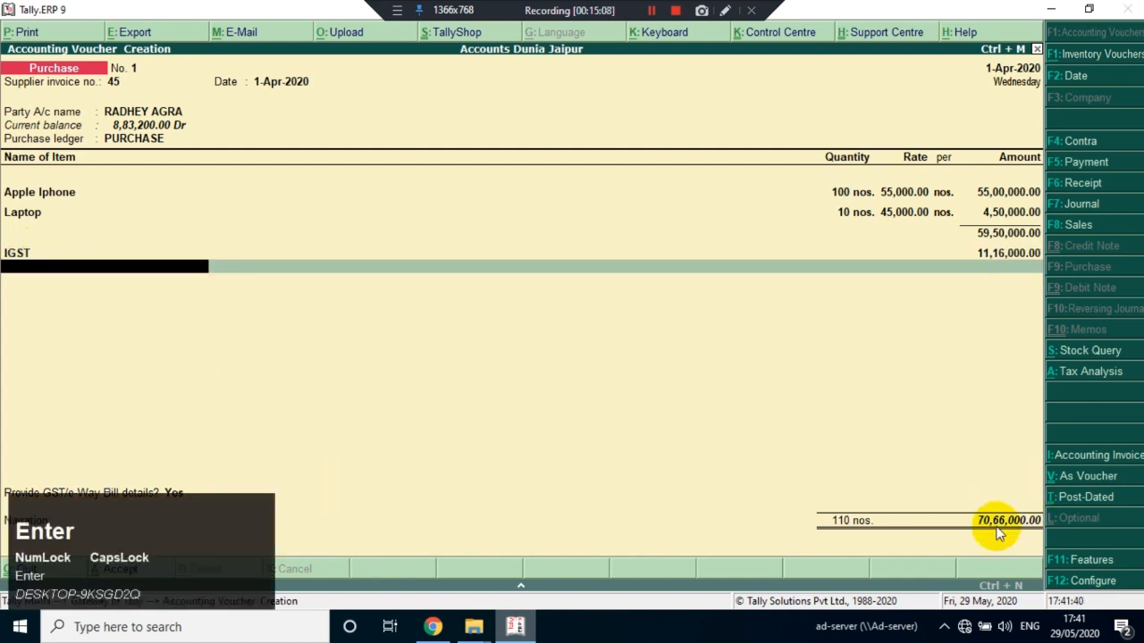
Finish the ledger lines, set GST/e-Way Bill details to No, leave the narration blank, and save the purchase voucher
key("Return")
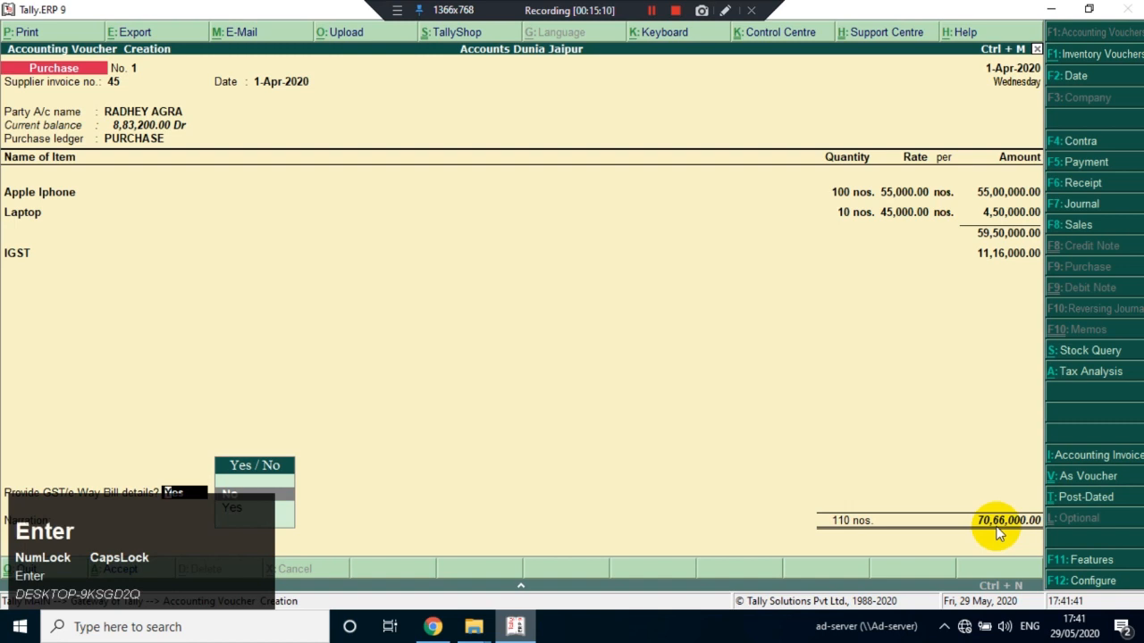
key("Return")
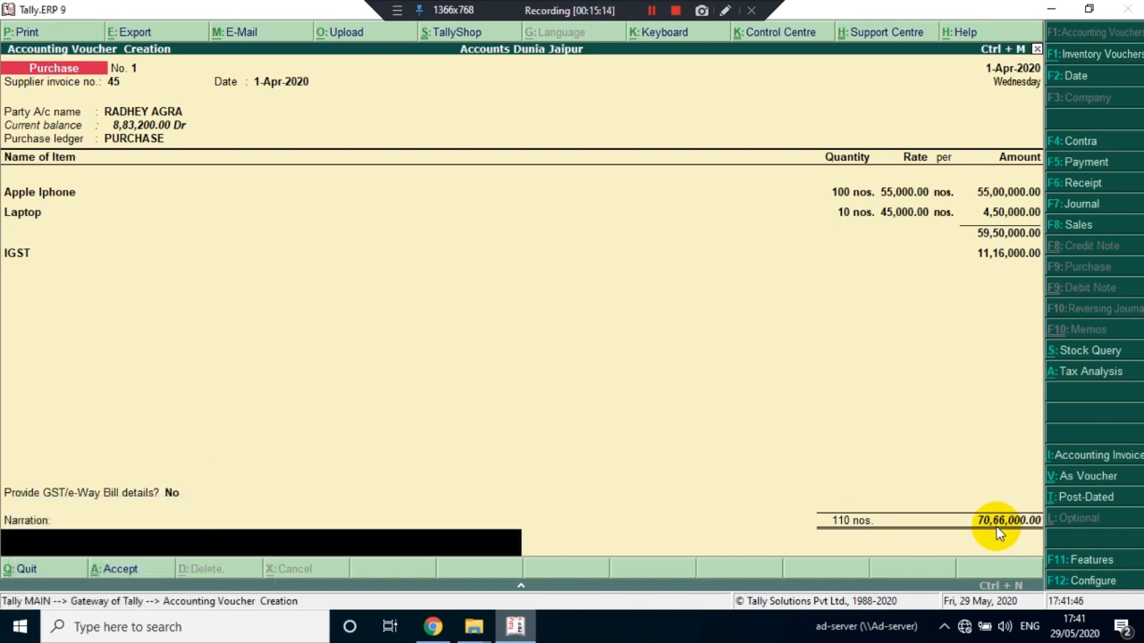
key("Return")
key("Return")
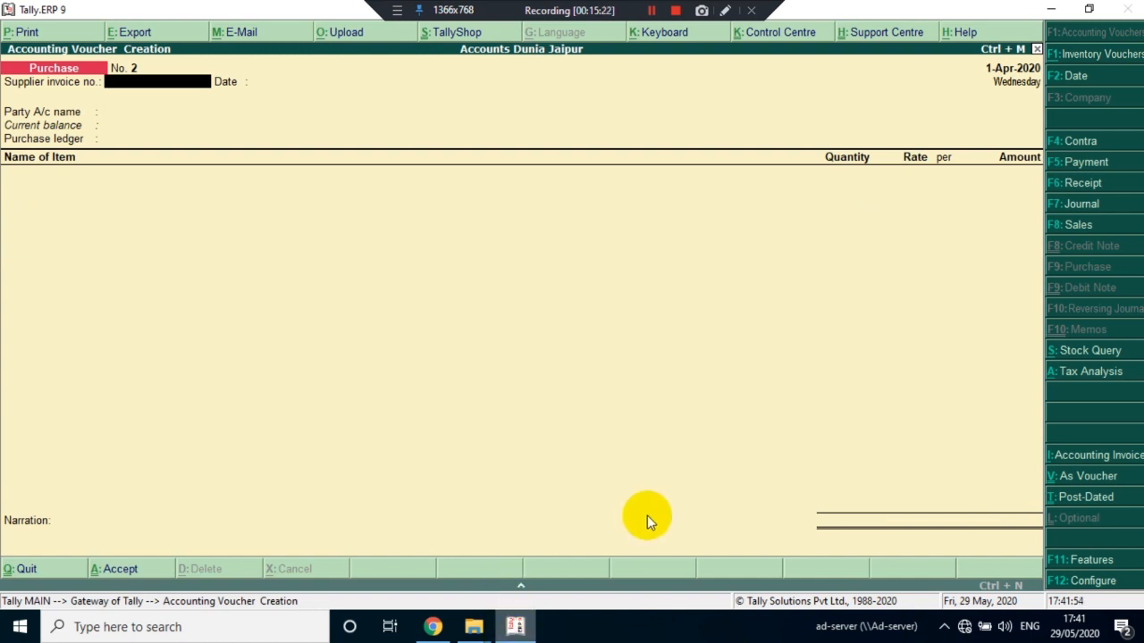
Leave the blank purchase voucher without saving and return to the Gateway of Tally
key("Escape")
key("y")
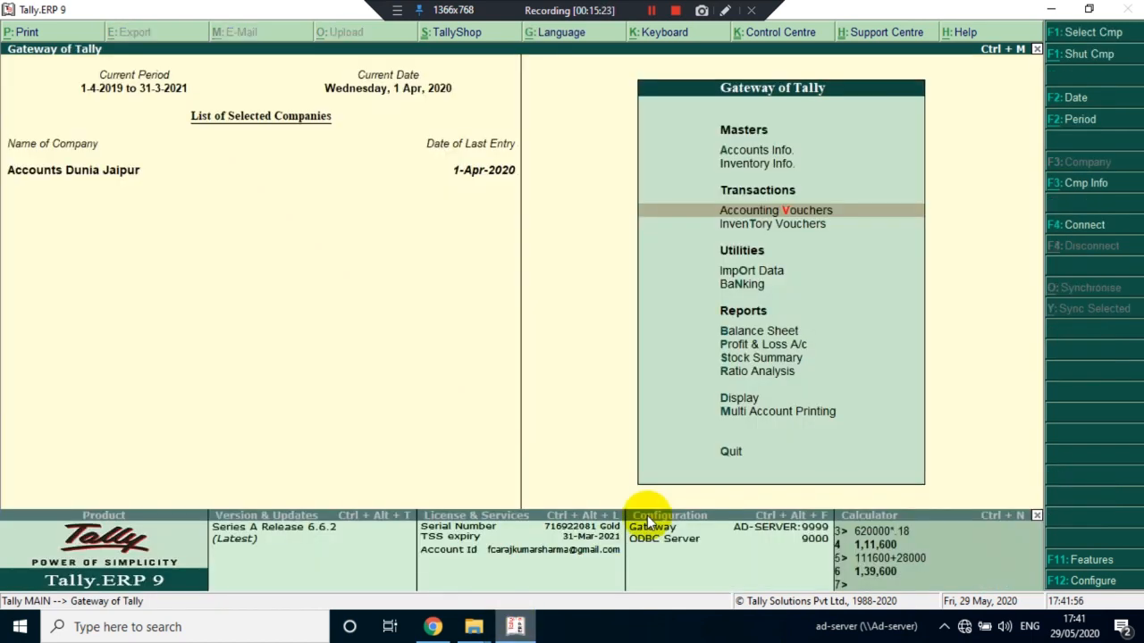
key("Escape")
key("Escape")
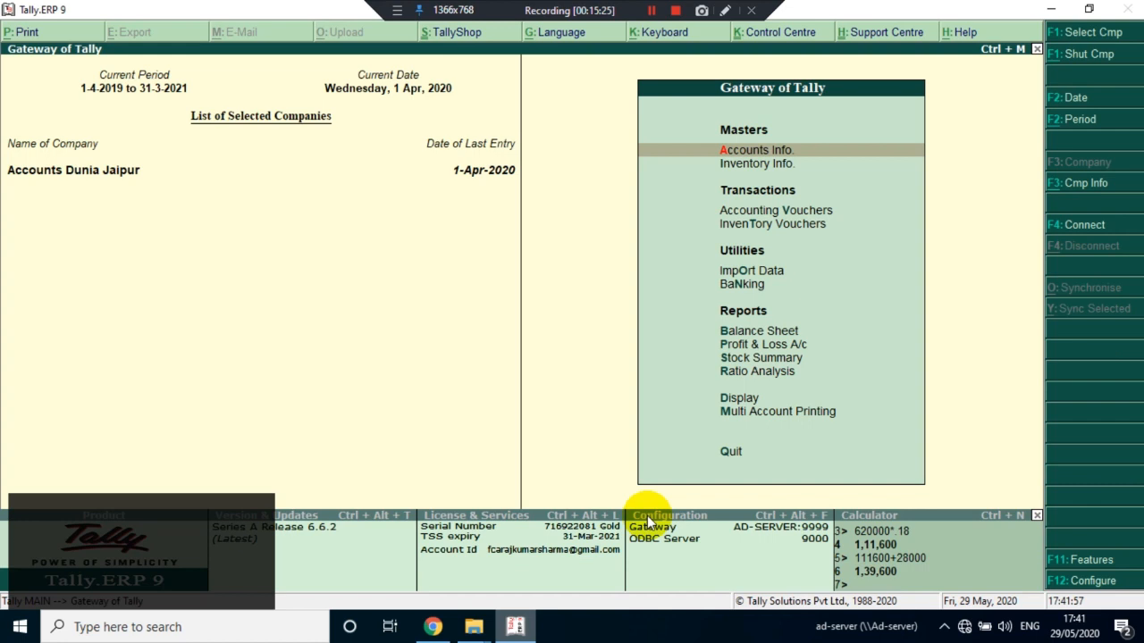
Open the list of GST reports under the statutory display reports
key("Down")
key("Down")
key("Down")
key("Down")
key("Down")
key("Down")
key("Down")
key("Down")
key("Down")
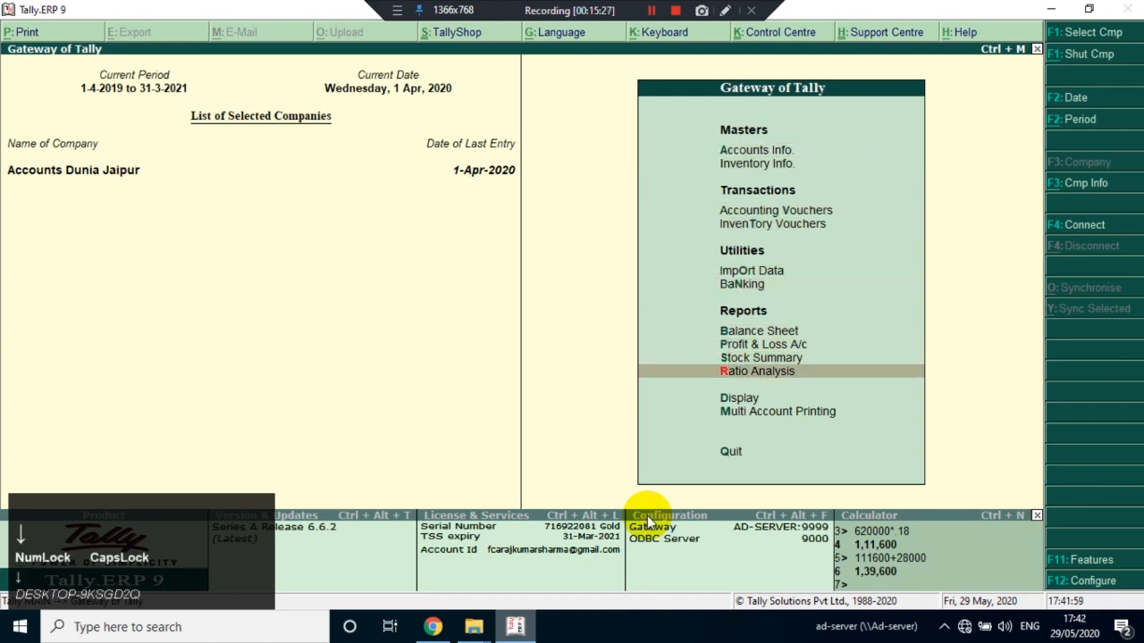
key("Down")
key("Return")
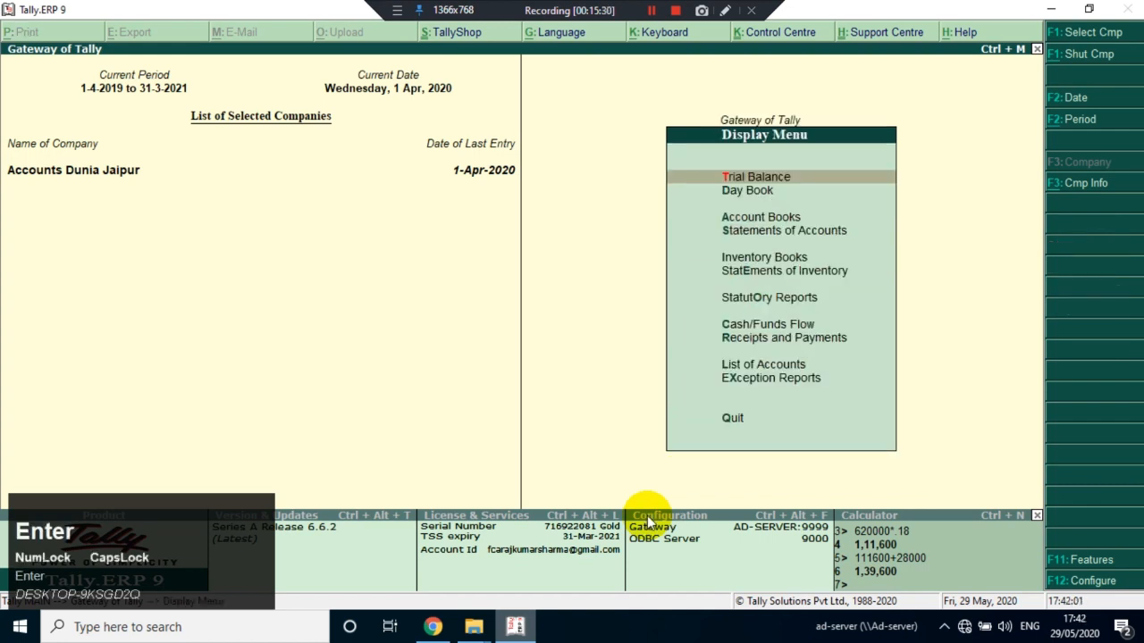
key("Down")
key("Down")
key("Down")
key("Down")
key("Down")
key("Down")
key("Down")
key("Up")
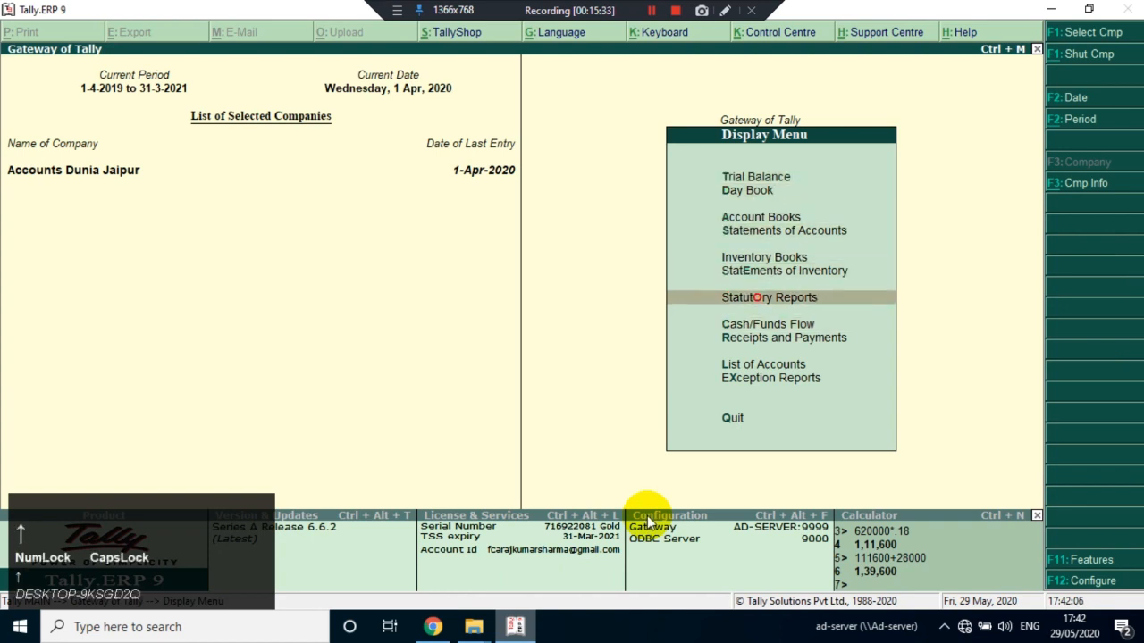
key("o")
key("Return")
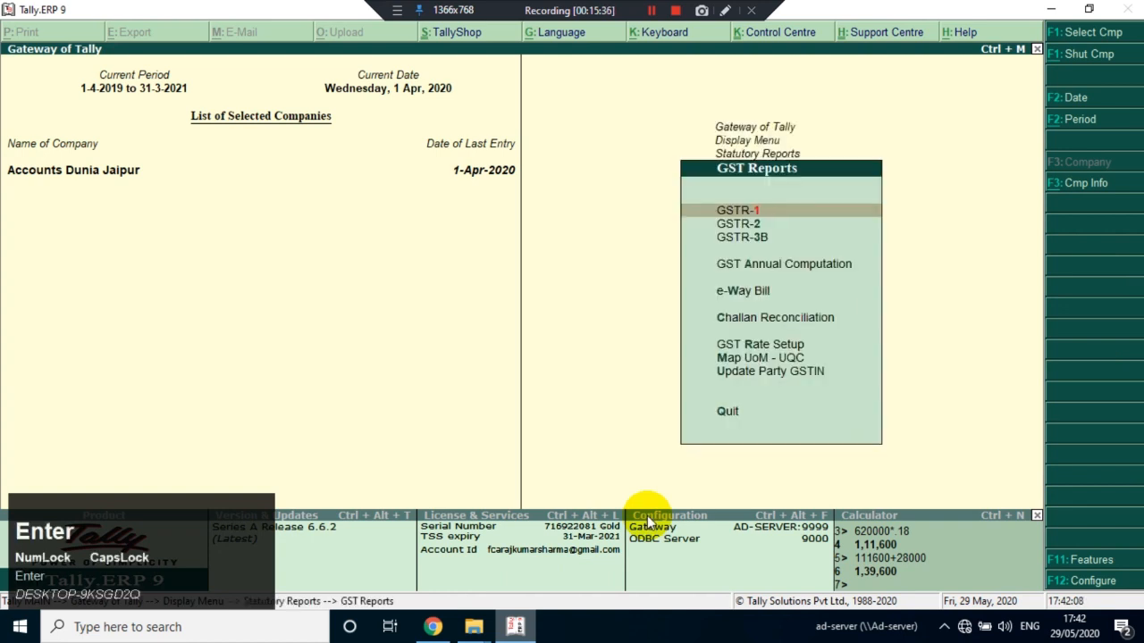
Open the GSTR-3B report and examine its voucher counts, incomplete or mismatched entries, outward supplies and eligible ITC
key("Down")
key("Down")
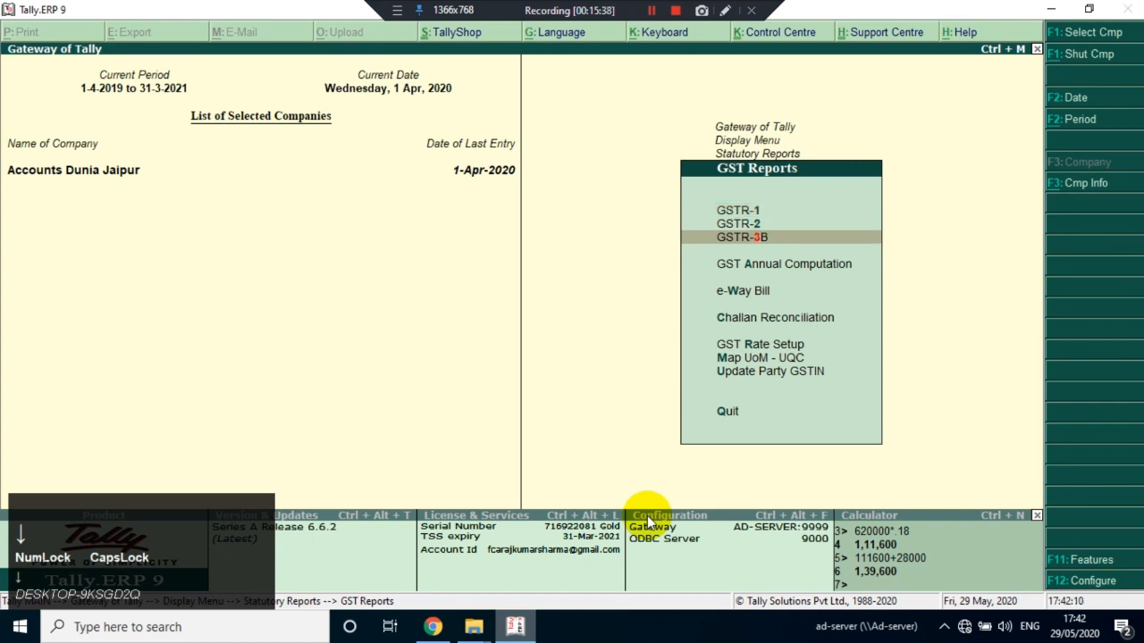
key("Return")
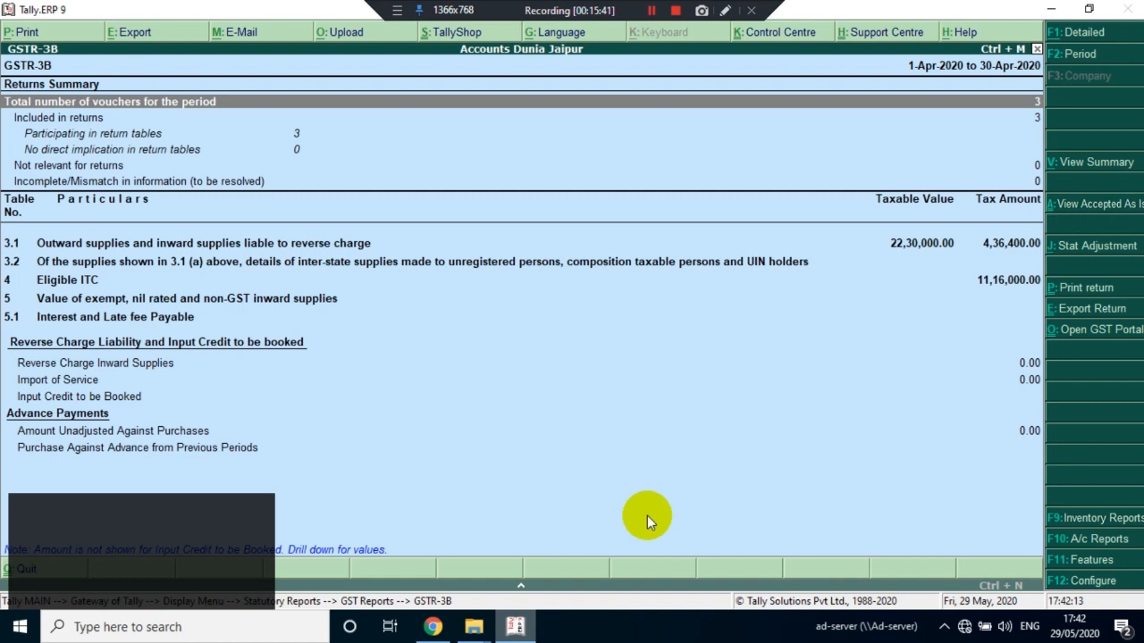
key("Down")
key("Down")
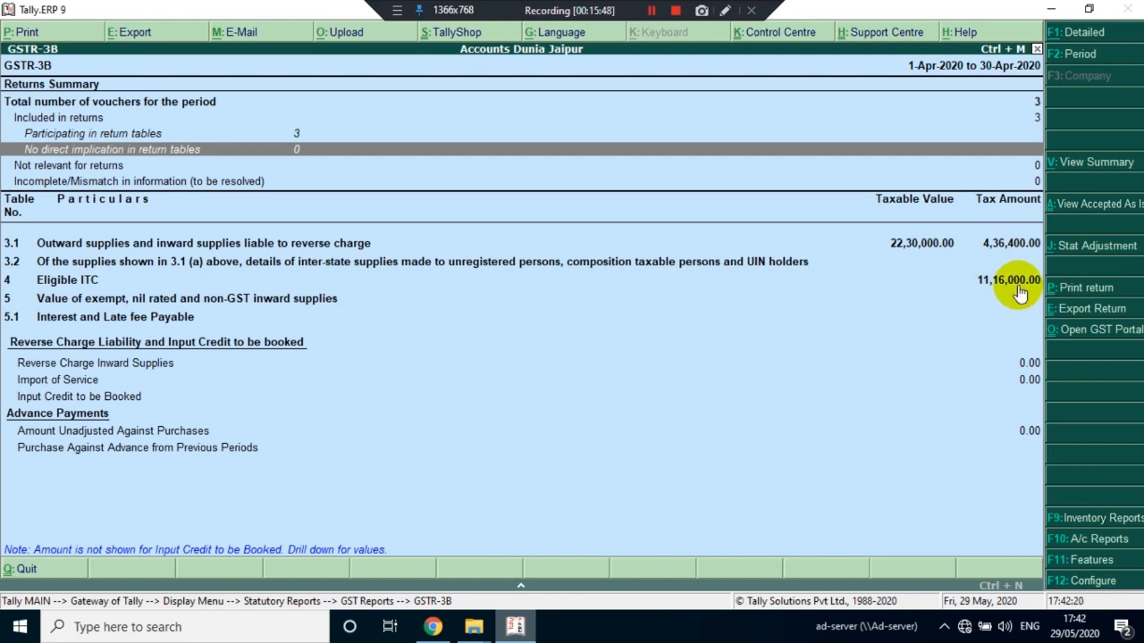
key("Down")
key("Down")
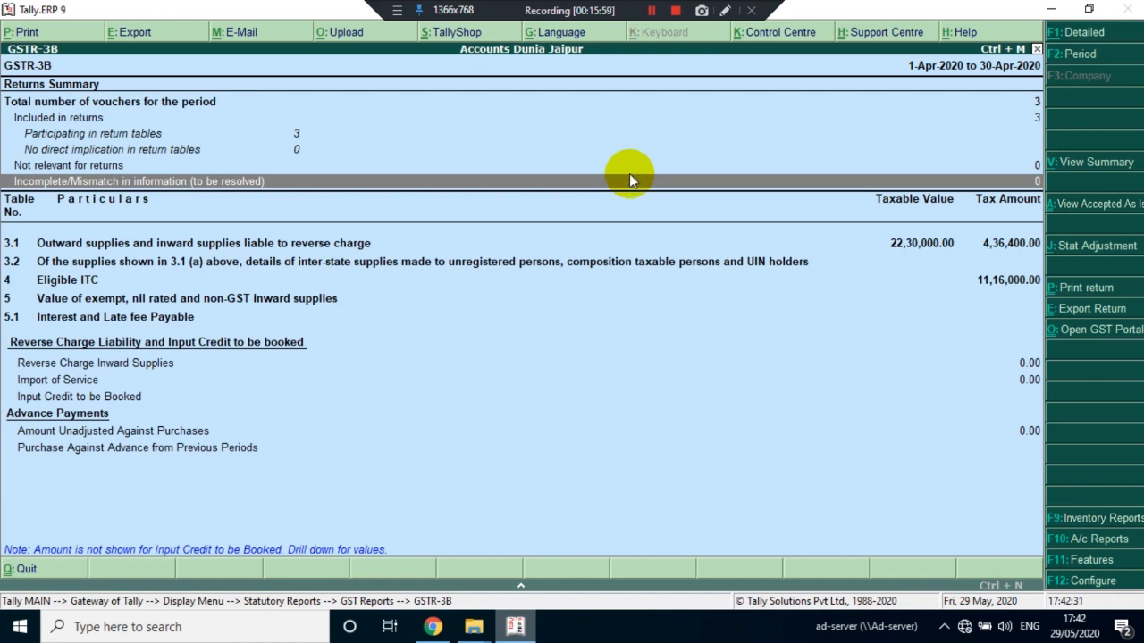
key("Up")
key("Down")
Close the GSTR-3B report and go back to the Gateway of Tally
key("Escape")
key("Escape")
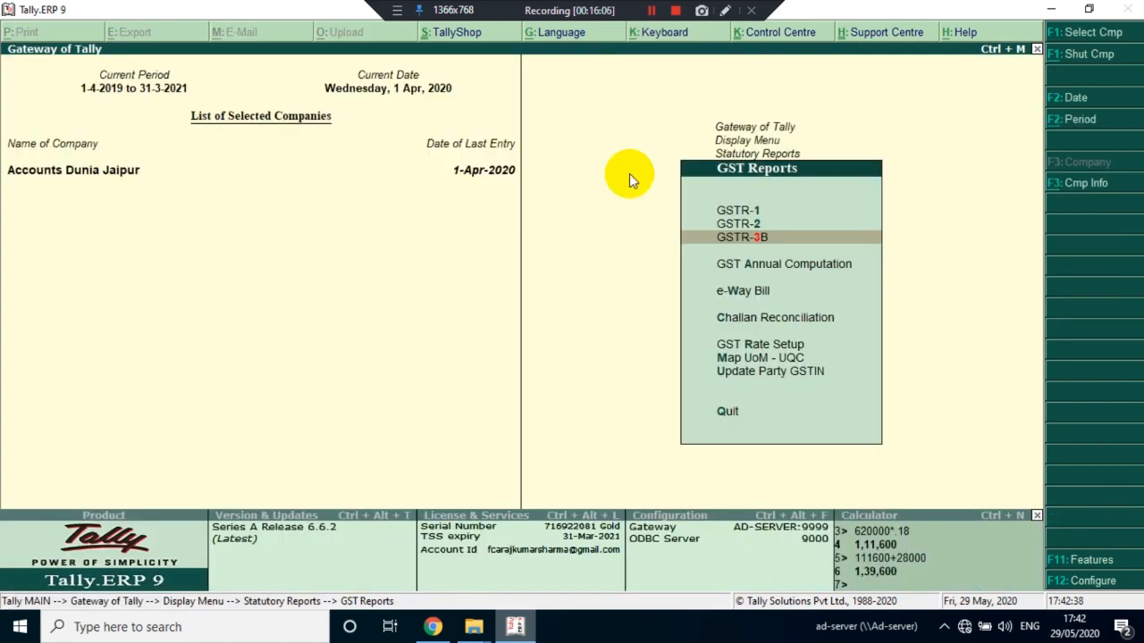
key("Escape")
key("Escape")
key("Escape")
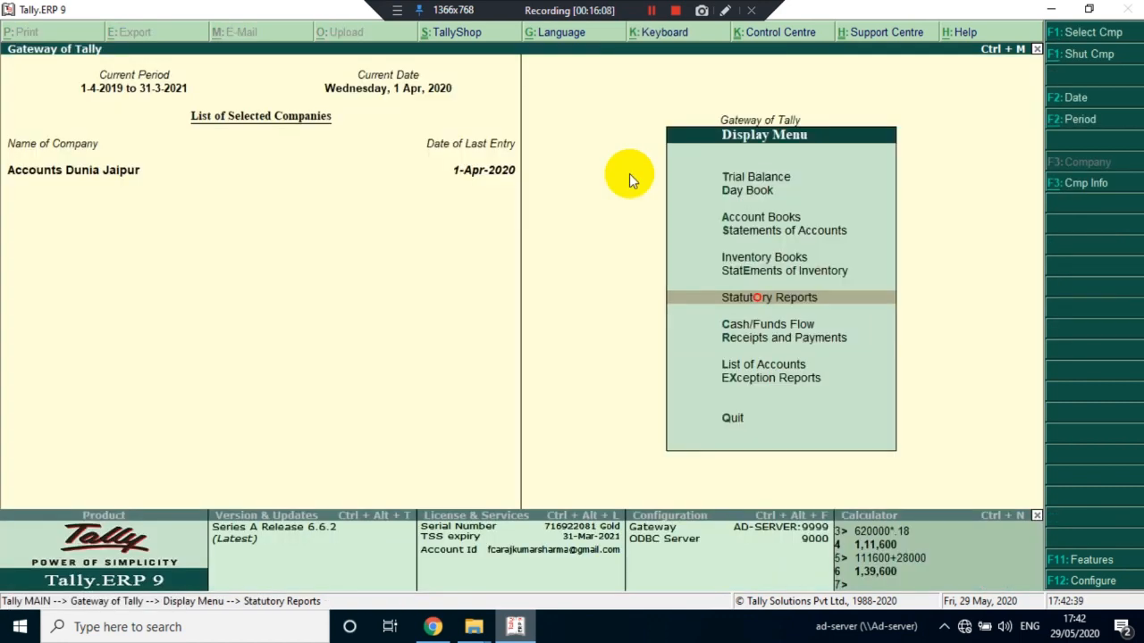
key("Escape")
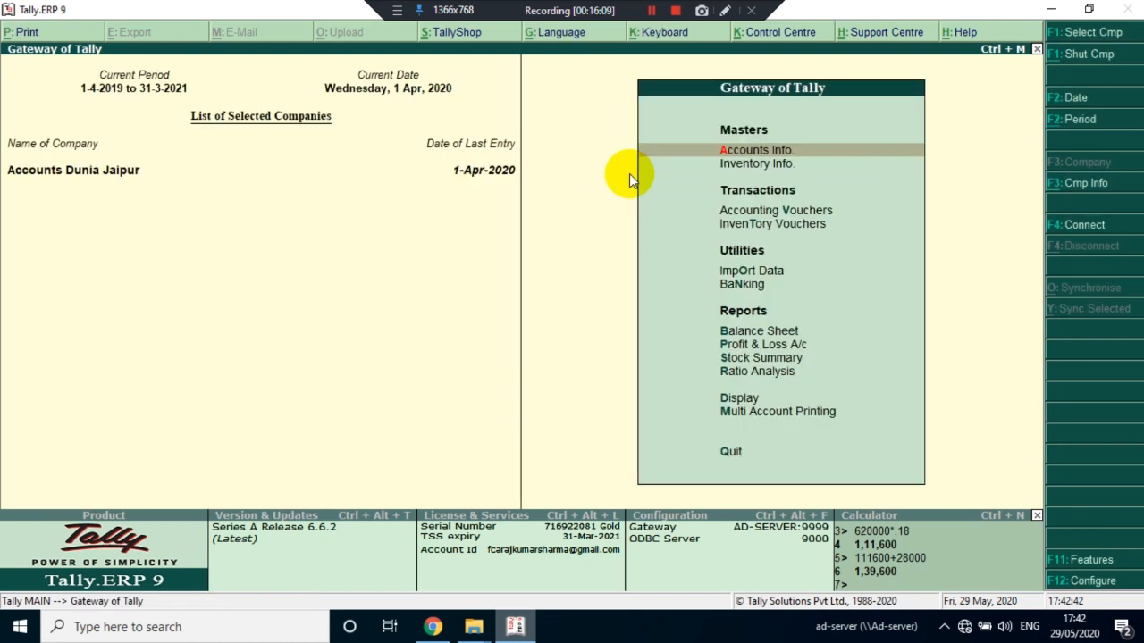